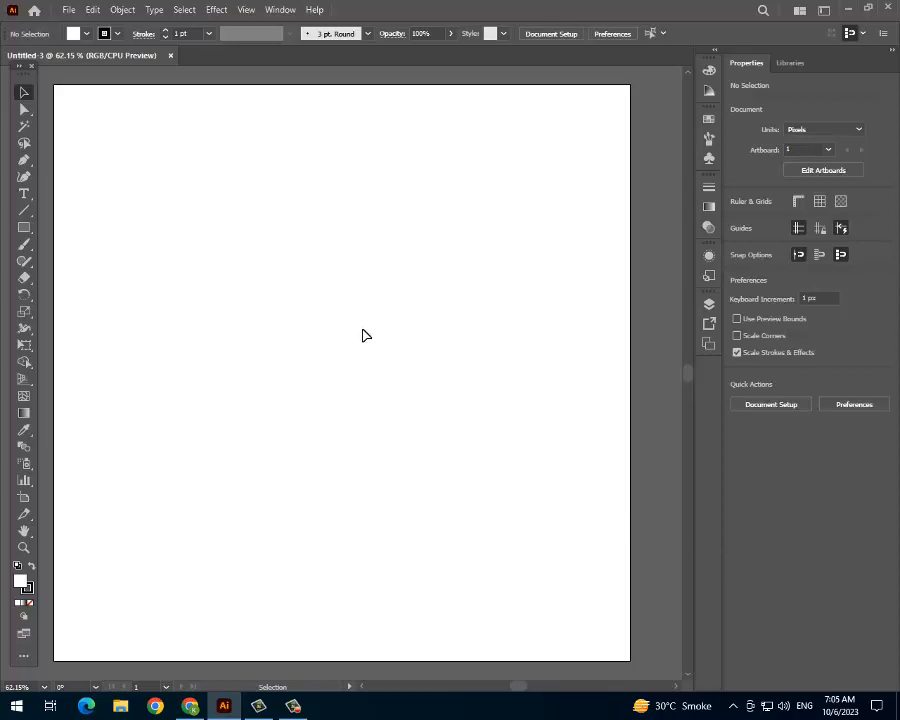
Add a new layer above Layer 1 and create a 1000 × 1000 px rectangle on it.
{"action": "left_click", "coordinate": [709, 303]}
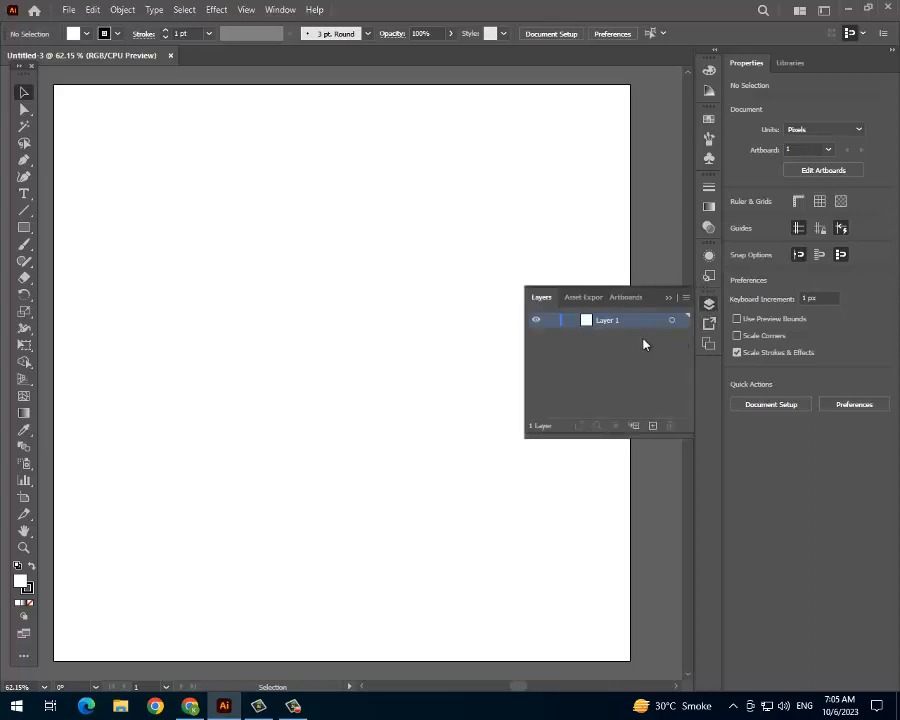
{"action": "left_click", "coordinate": [652, 426]}
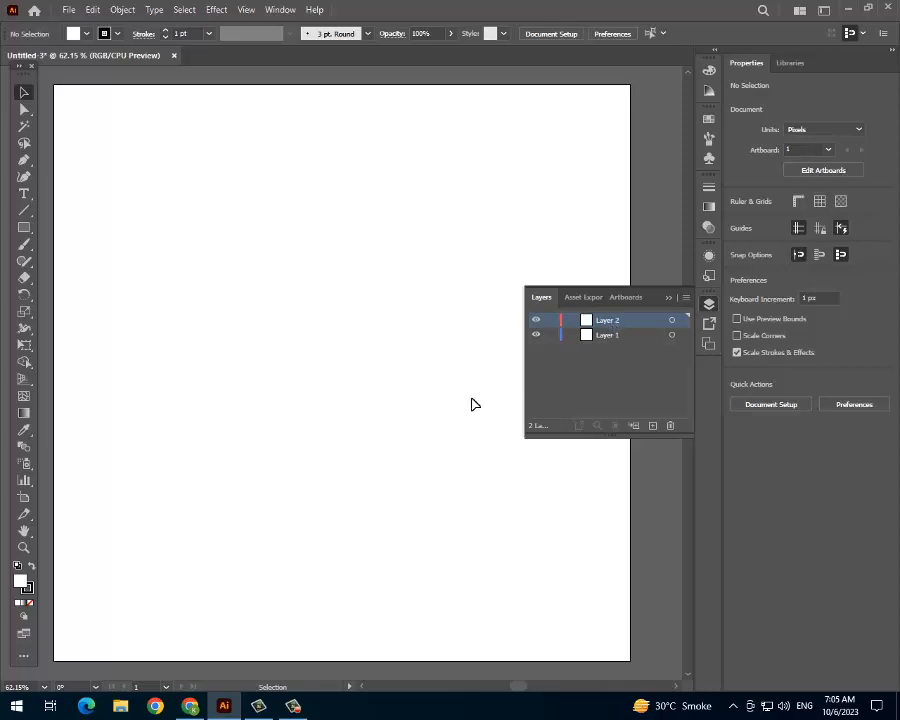
{"action": "left_click", "coordinate": [25, 228]}
{"action": "left_click", "coordinate": [177, 261]}
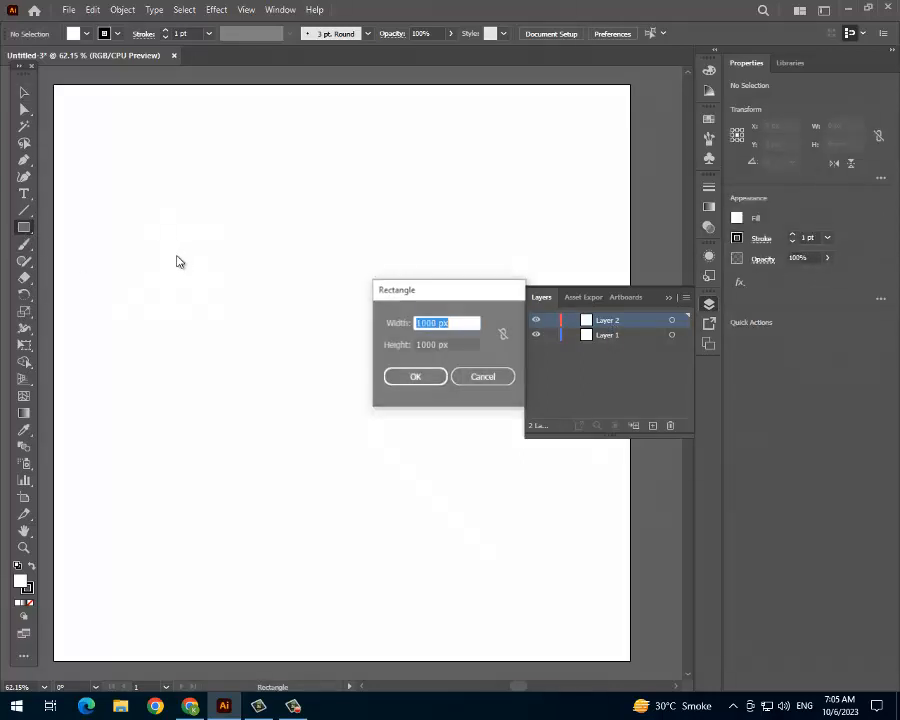
{"action": "left_click", "coordinate": [420, 377]}
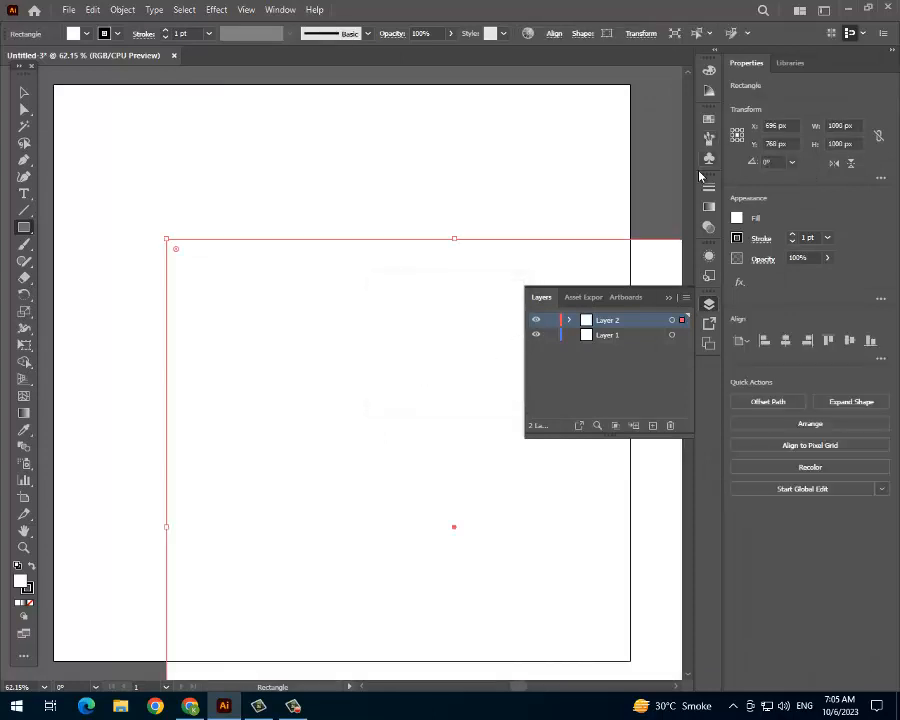
Fill the square with a linear white-to-black gradient.
{"action": "left_click", "coordinate": [709, 206]}
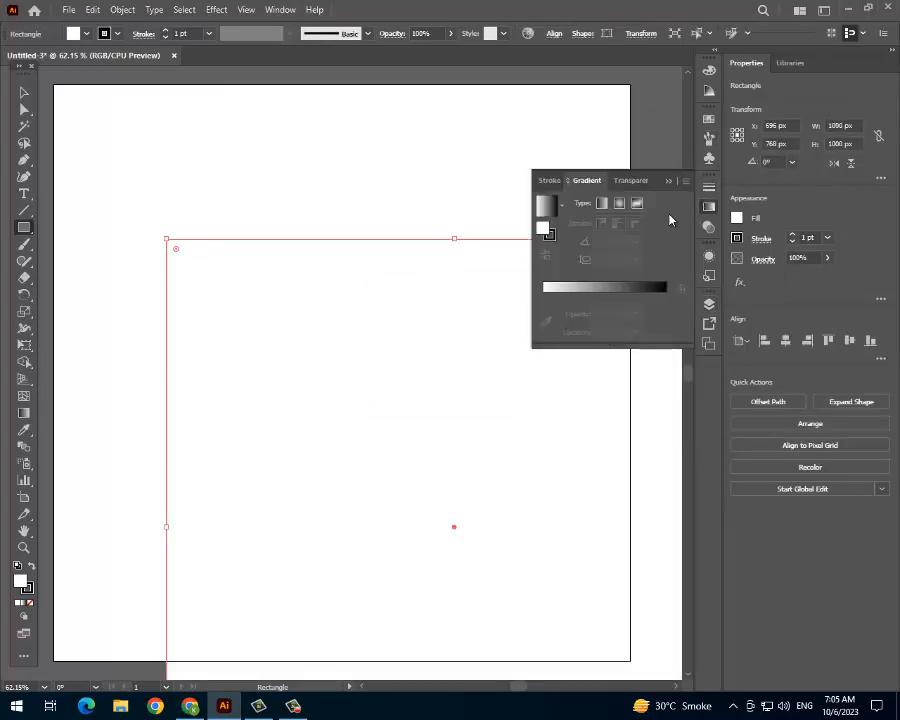
{"action": "left_click", "coordinate": [555, 209]}
{"action": "left_click", "coordinate": [561, 206]}
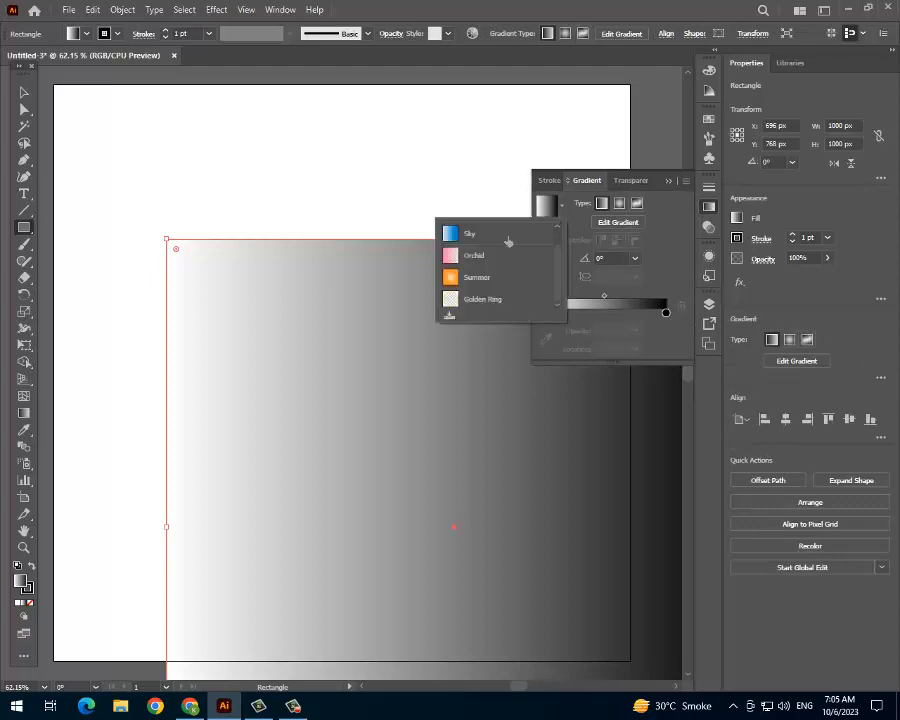
{"action": "scroll", "coordinate": [510, 259], "scroll_direction": "up", "scroll_amount": 2}
{"action": "left_click", "coordinate": [466, 237]}
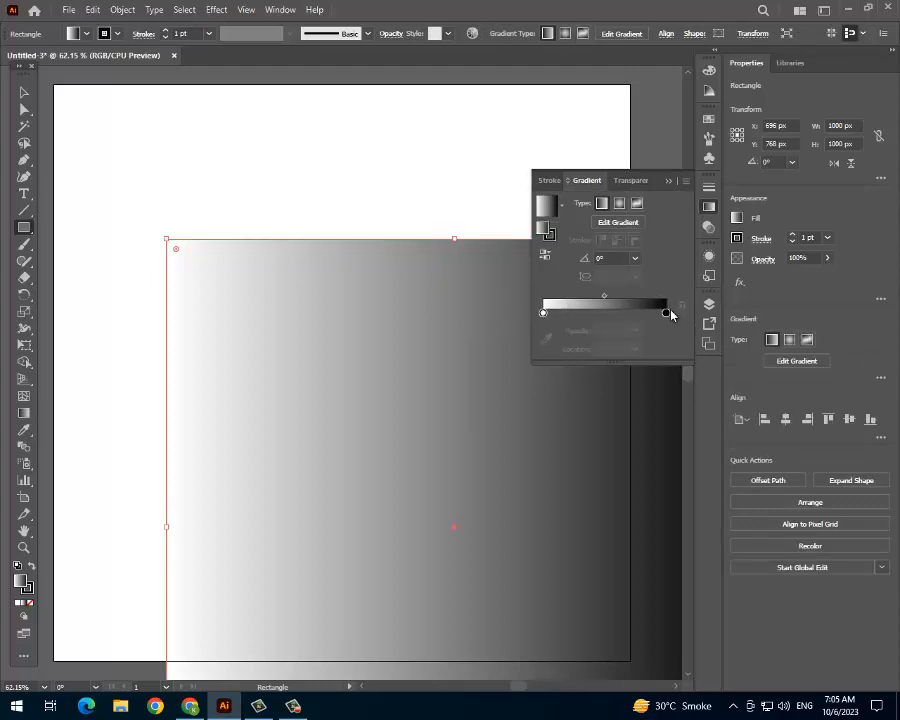
Recolor the black end stop of the square's gradient to blue 008AD4.
{"action": "left_click", "coordinate": [666, 313]}
{"action": "double_click", "coordinate": [666, 313]}
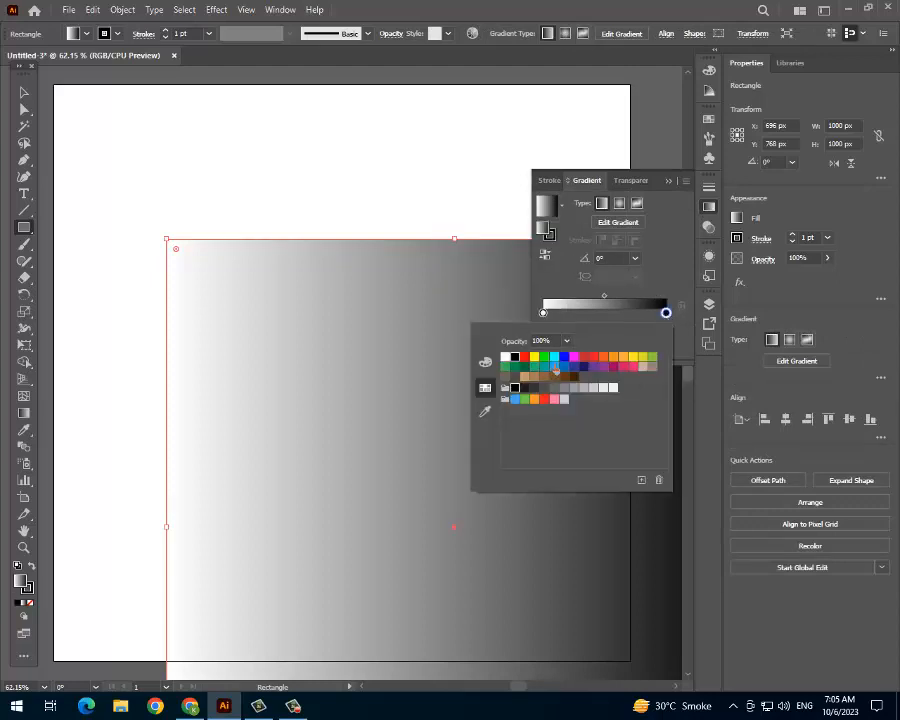
{"action": "left_click", "coordinate": [555, 357]}
{"action": "left_click", "coordinate": [555, 368]}
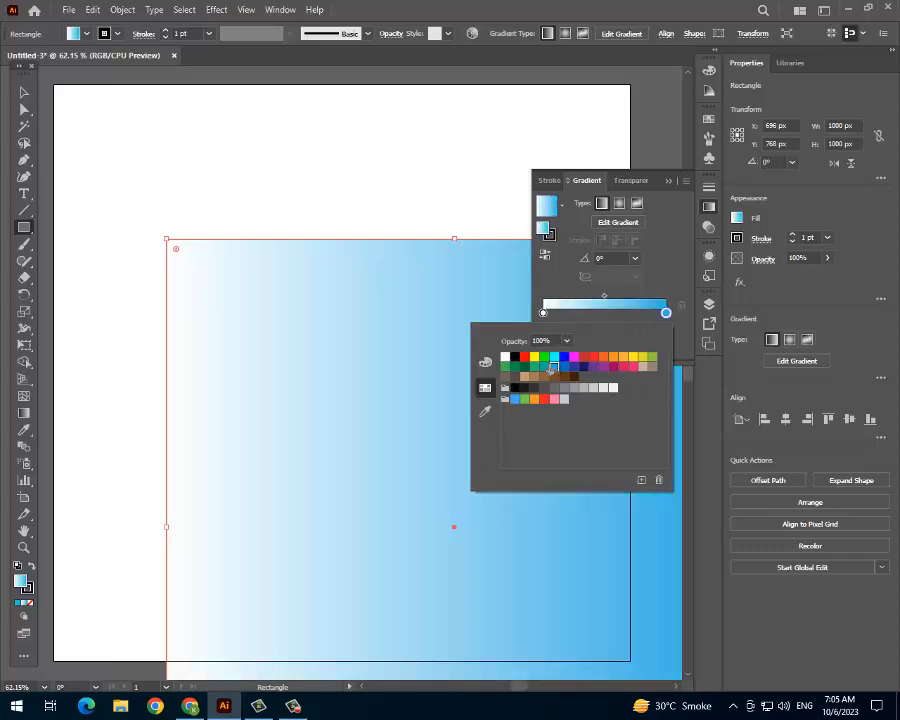
{"action": "left_click", "coordinate": [545, 367]}
{"action": "left_click", "coordinate": [555, 358]}
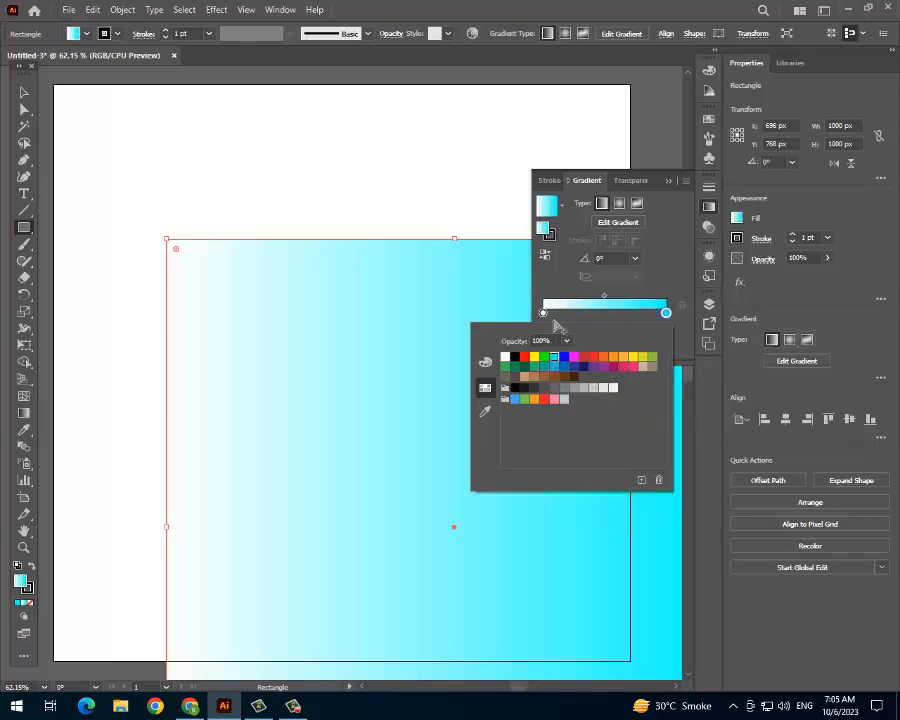
{"action": "left_click", "coordinate": [485, 362]}
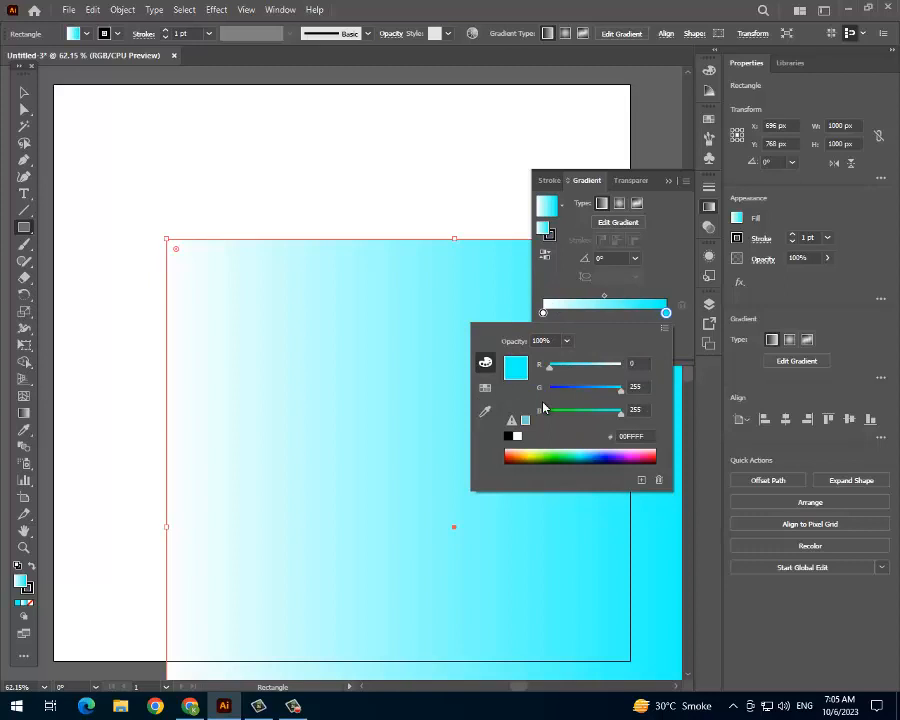
{"action": "left_click", "coordinate": [594, 451]}
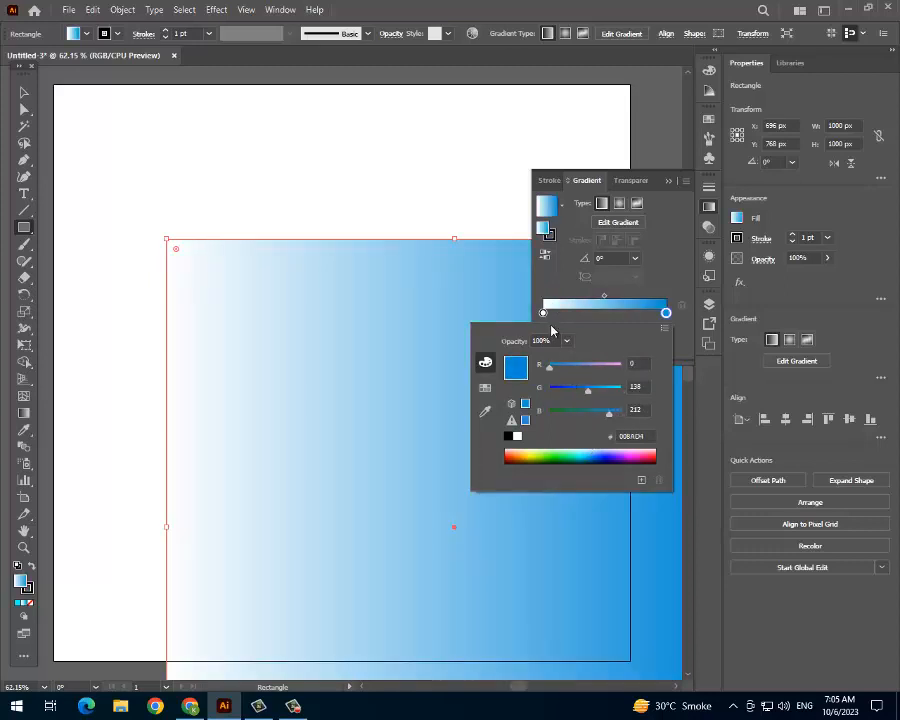
Recolor the gradient's white start stop to a bright light blue and switch the gradient type to radial.
{"action": "left_click", "coordinate": [543, 312]}
{"action": "double_click", "coordinate": [543, 312]}
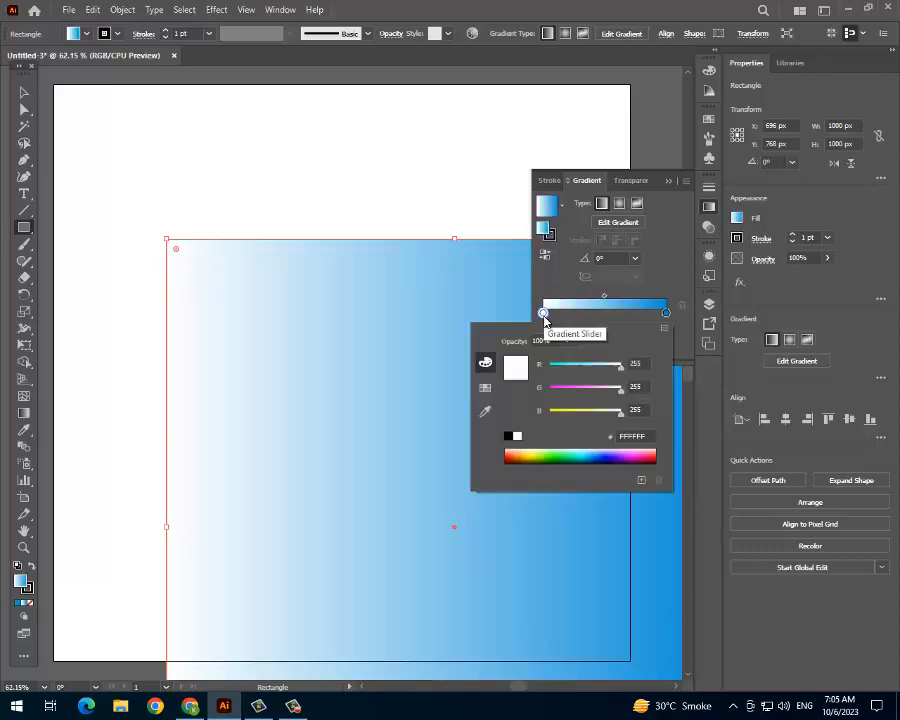
{"action": "left_click", "coordinate": [589, 451]}
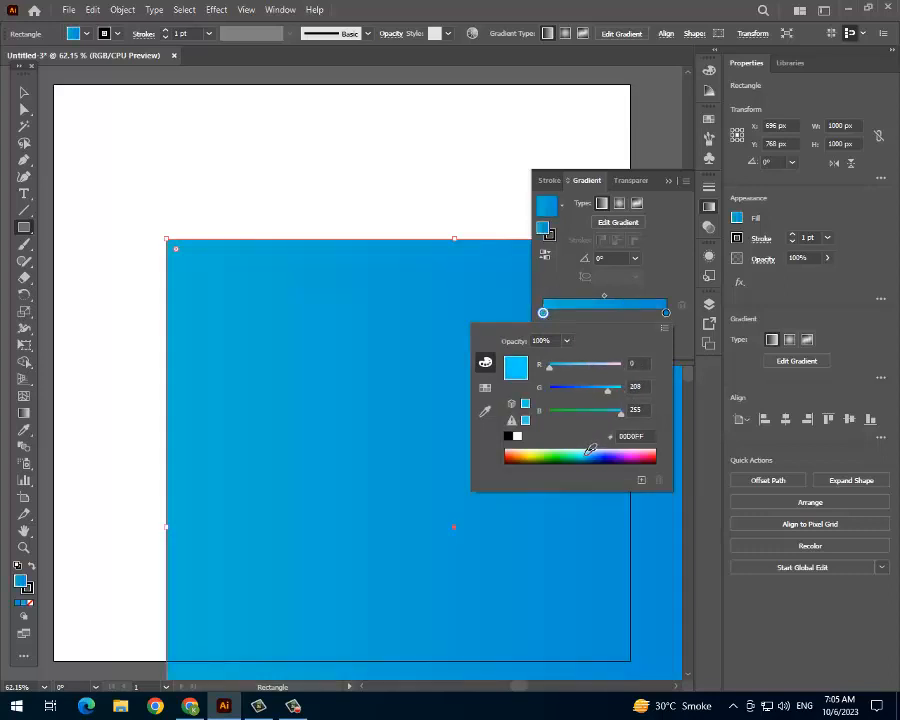
{"action": "left_click", "coordinate": [584, 449]}
{"action": "left_click", "coordinate": [614, 209]}
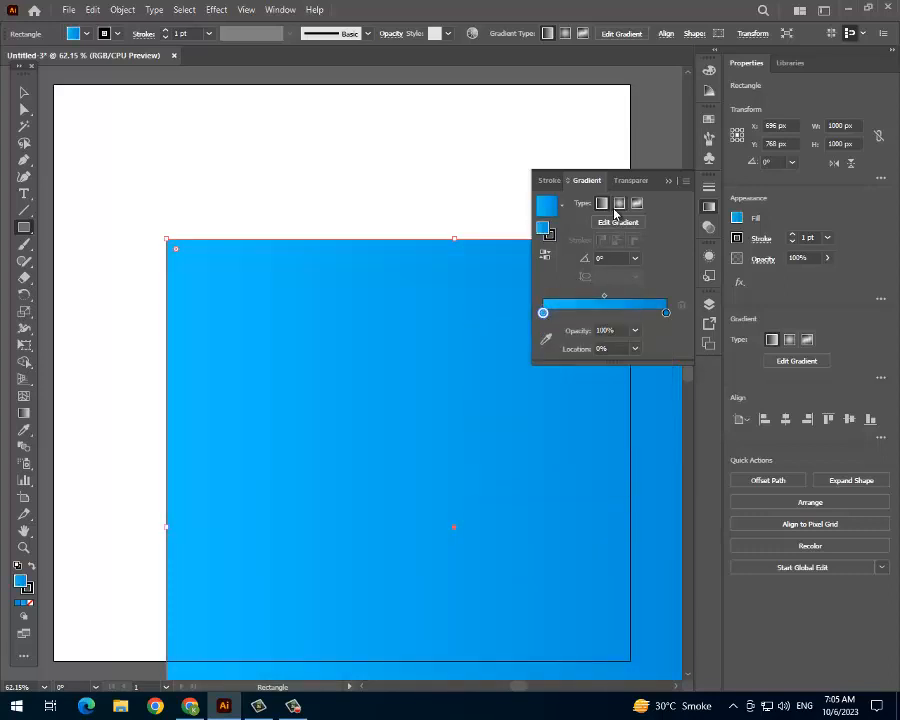
{"action": "left_click", "coordinate": [618, 206]}
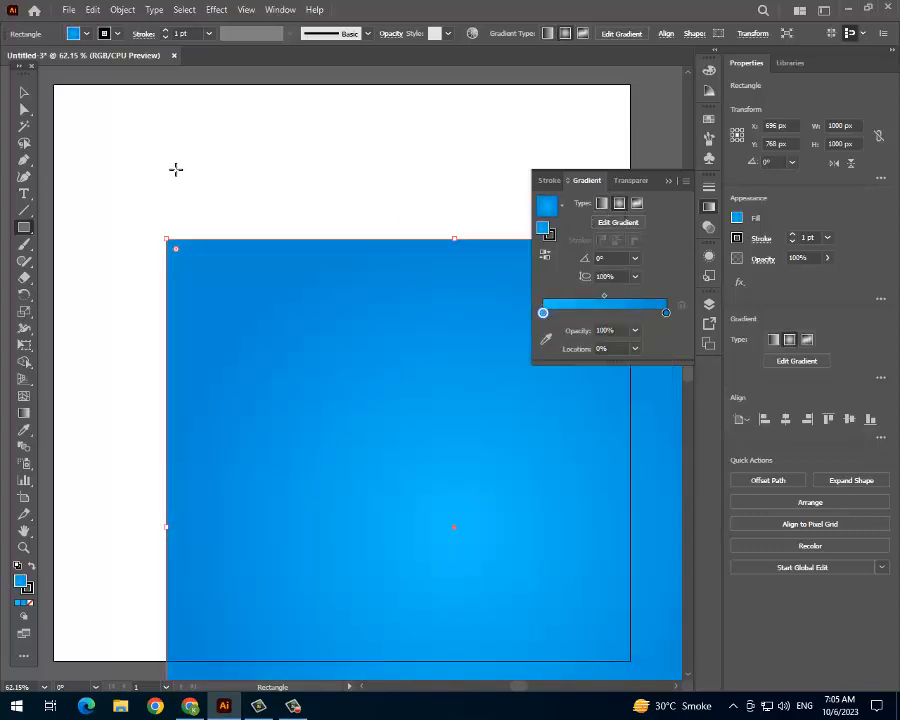
Center the gradient square horizontally and vertically on the artboard.
{"action": "left_click", "coordinate": [25, 93]}
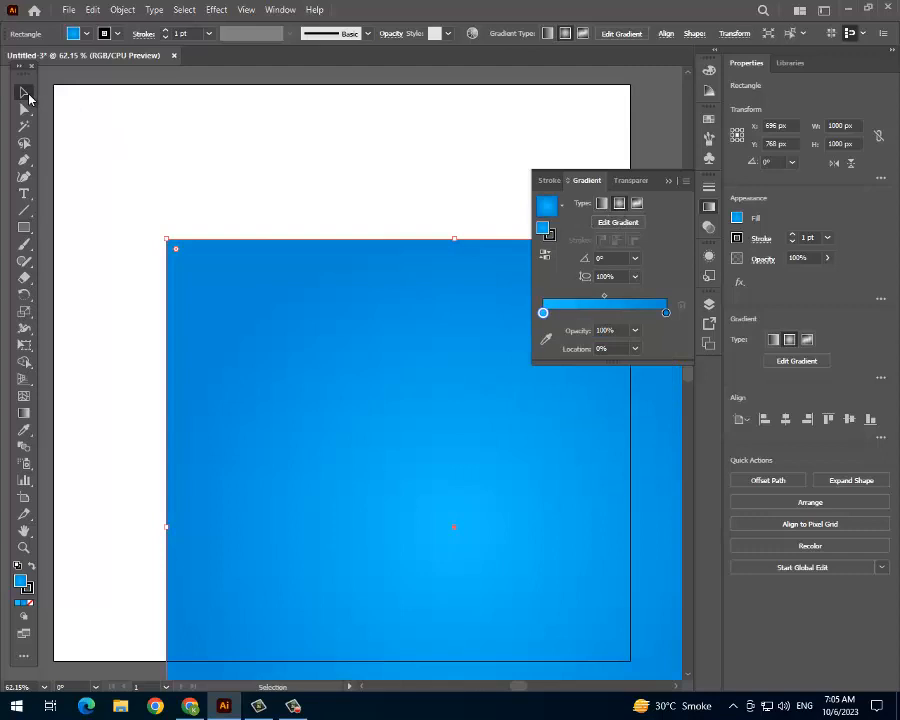
{"action": "left_click", "coordinate": [672, 181]}
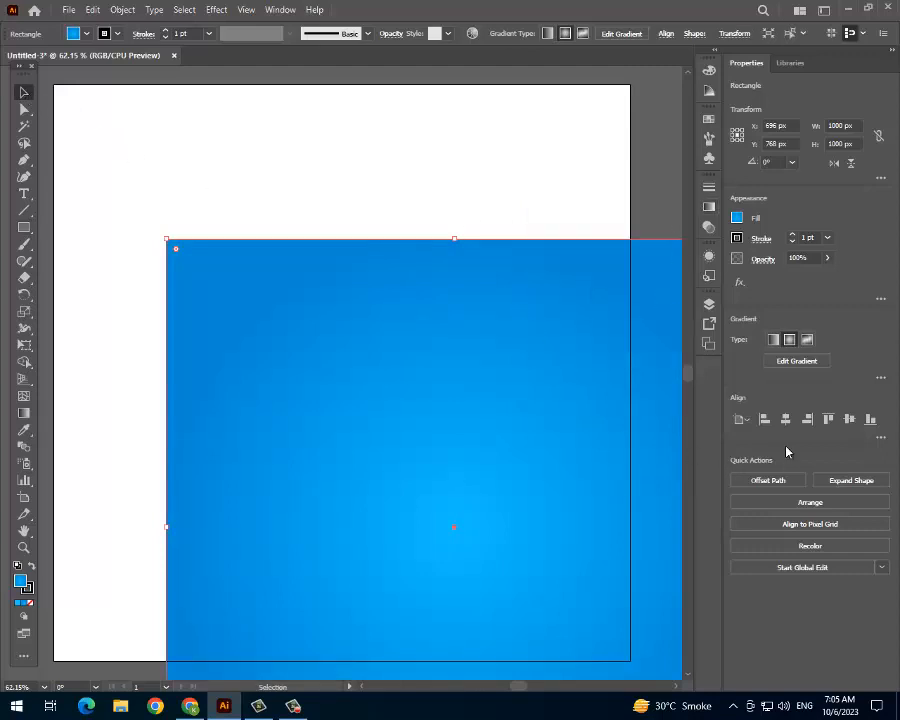
{"action": "left_click", "coordinate": [786, 418]}
{"action": "left_click", "coordinate": [849, 418]}
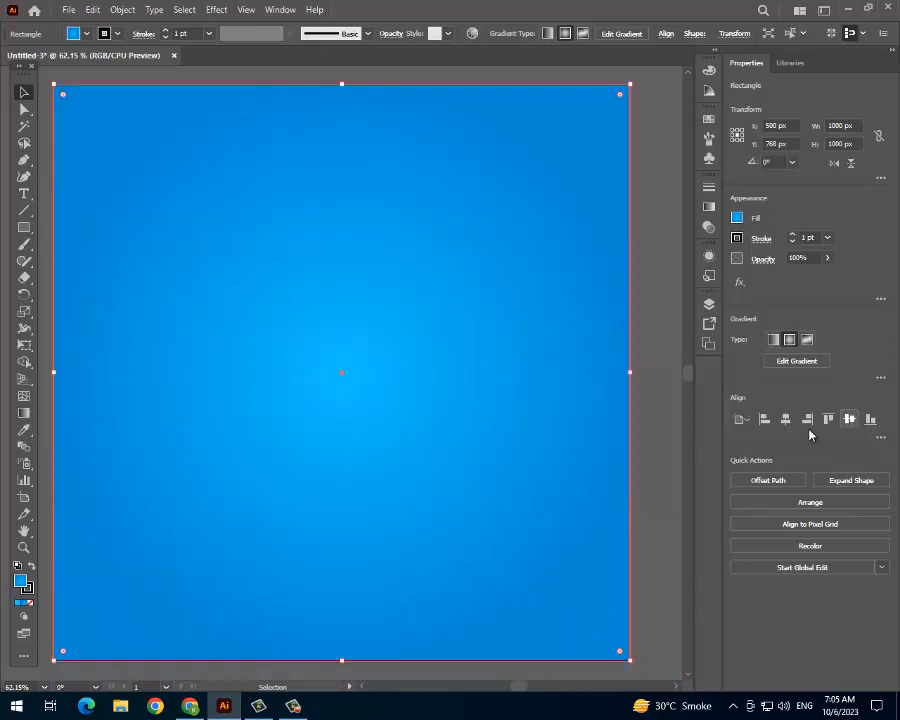
Move Layer 2 with the gradient background beneath Layer 1 and make Layer 1 the active layer.
{"action": "left_click", "coordinate": [709, 304]}
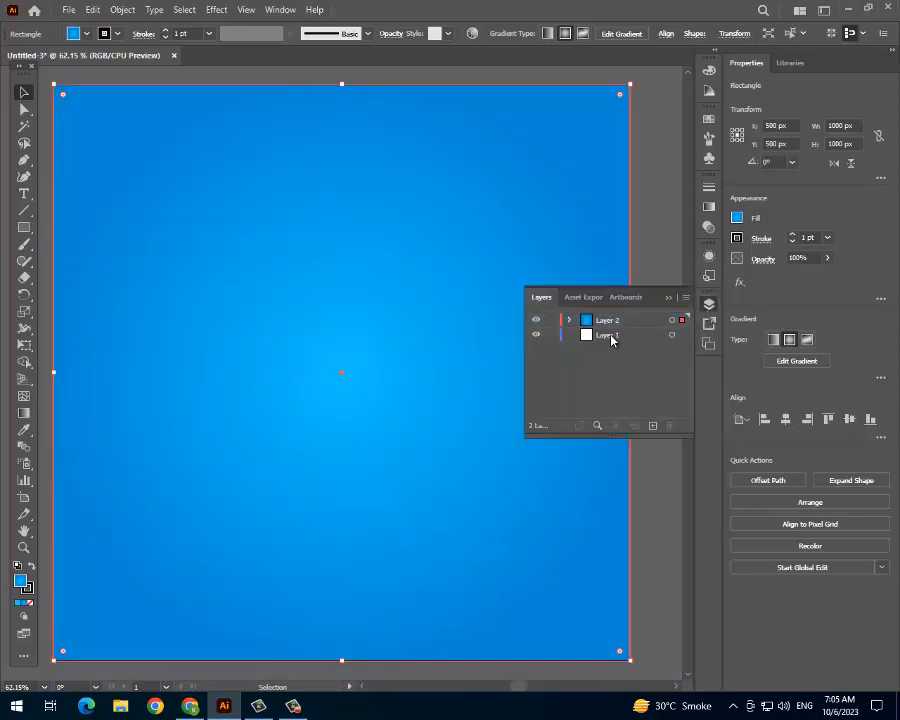
{"action": "left_click_drag", "start_coordinate": [609, 320], "coordinate": [602, 367]}
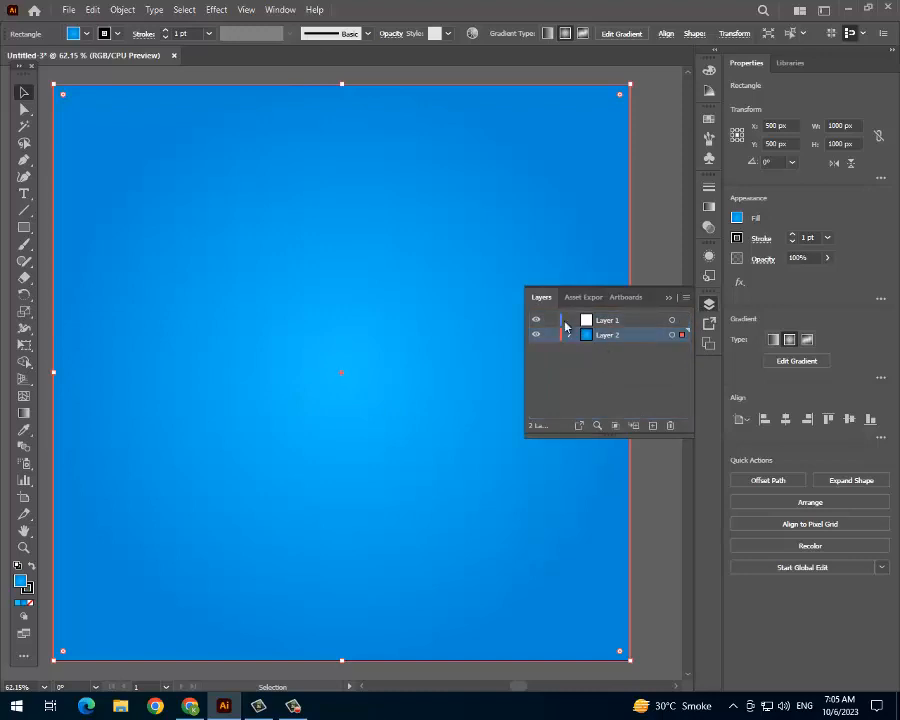
{"action": "left_click", "coordinate": [604, 323]}
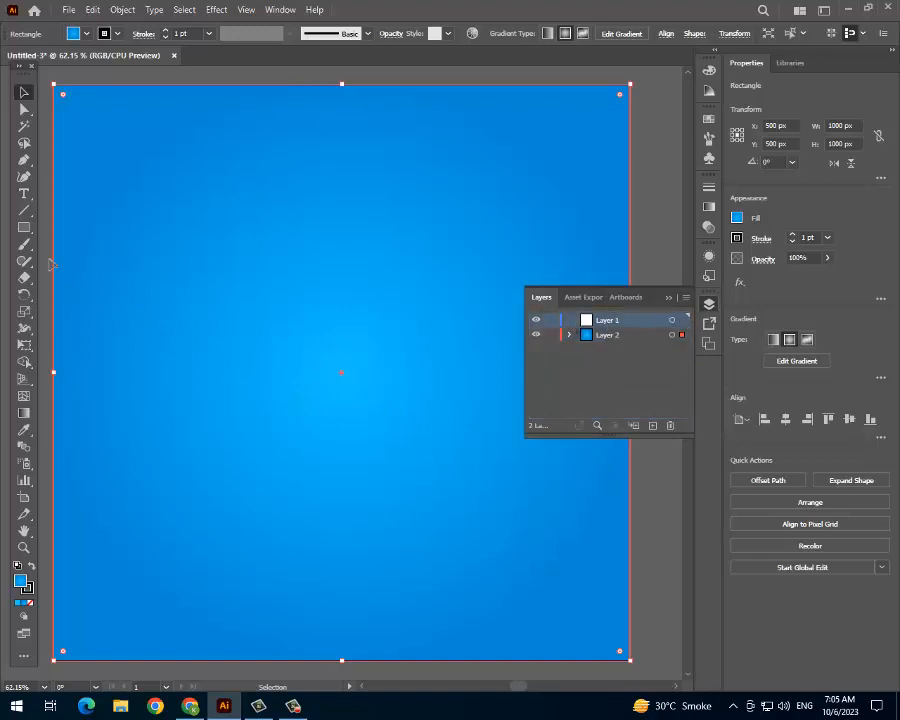
Add a 72 pt point text reading "SABS" on Layer 1, replacing the placeholder words.
{"action": "left_click", "coordinate": [24, 193]}
{"action": "left_click", "coordinate": [270, 314]}
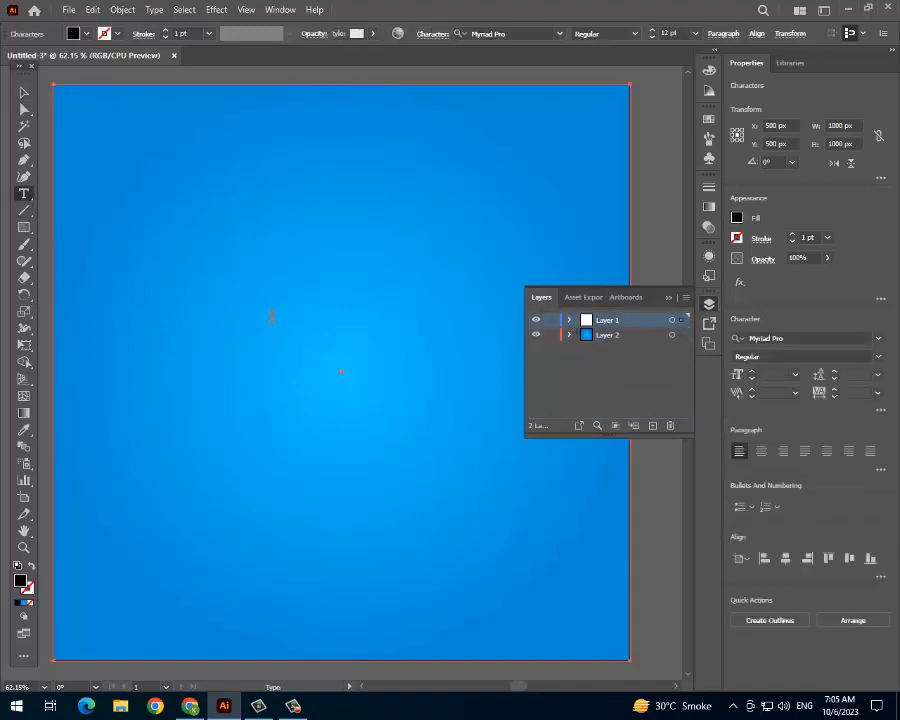
{"action": "left_click", "coordinate": [795, 376]}
{"action": "left_click", "coordinate": [812, 624]}
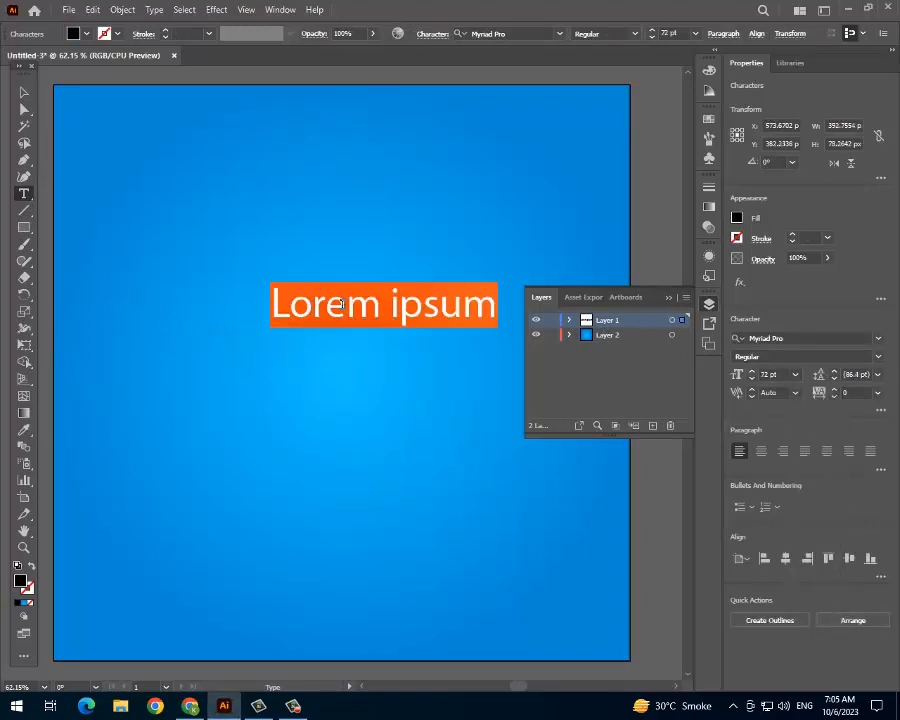
{"action": "double_click", "coordinate": [341, 304]}
{"action": "key", "text": "BackSpace"}
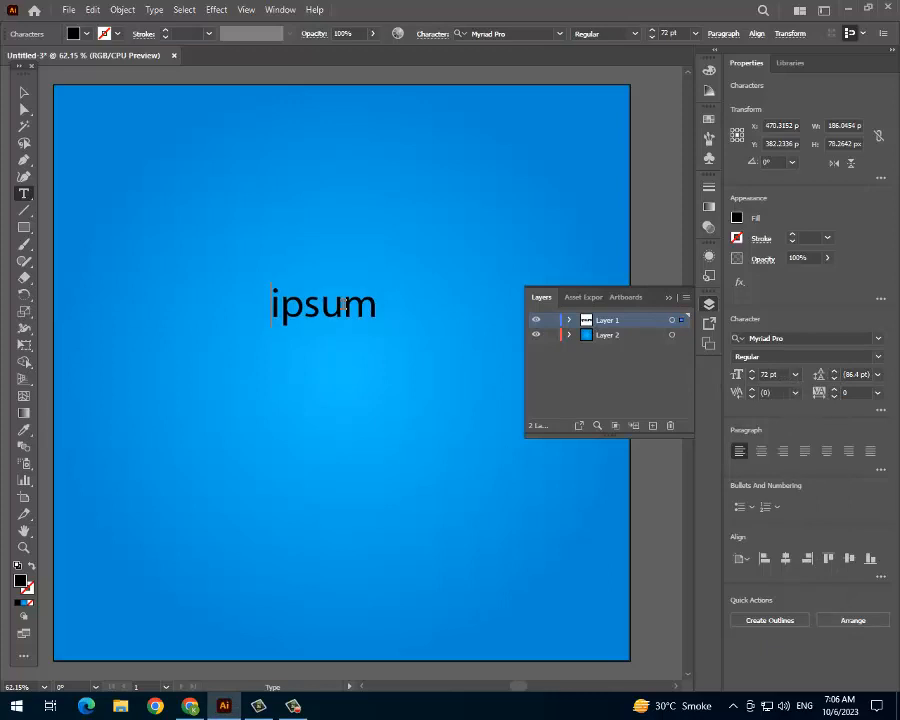
{"action": "double_click", "coordinate": [343, 305]}
{"action": "type", "text": "SABS"}
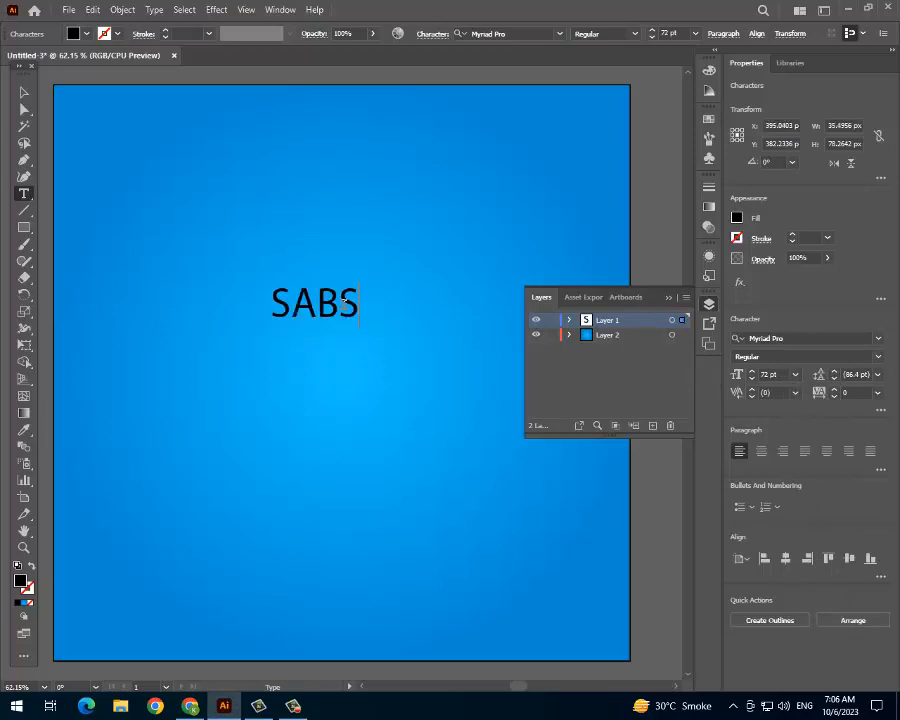
Set the SABS text in ObelixPro Italic at a size of 180 pt.
{"action": "left_click", "coordinate": [24, 92]}
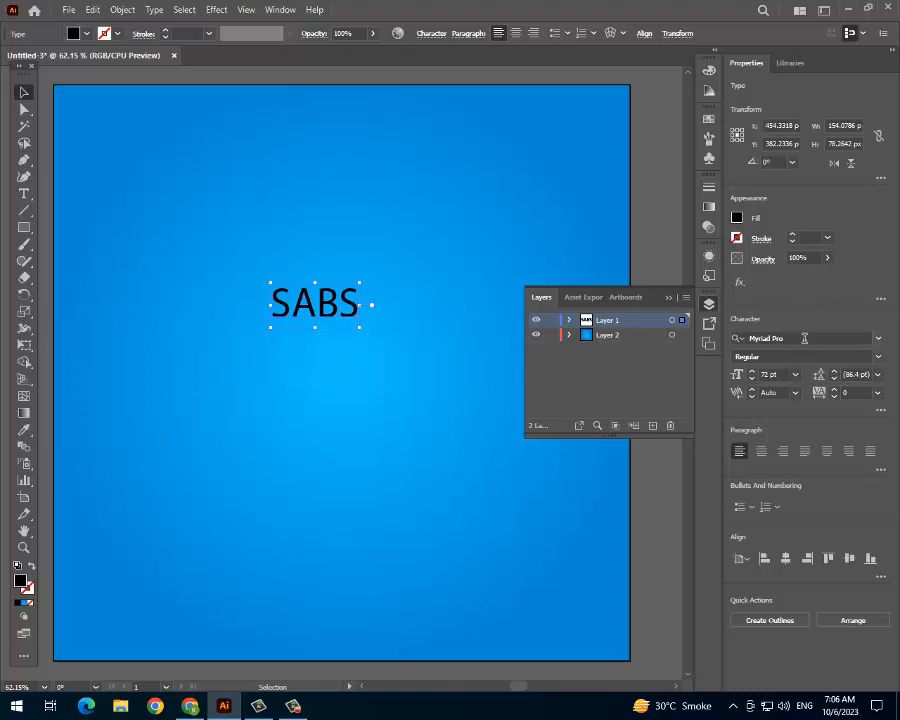
{"action": "left_click", "coordinate": [804, 338]}
{"action": "type", "text": "ob"}
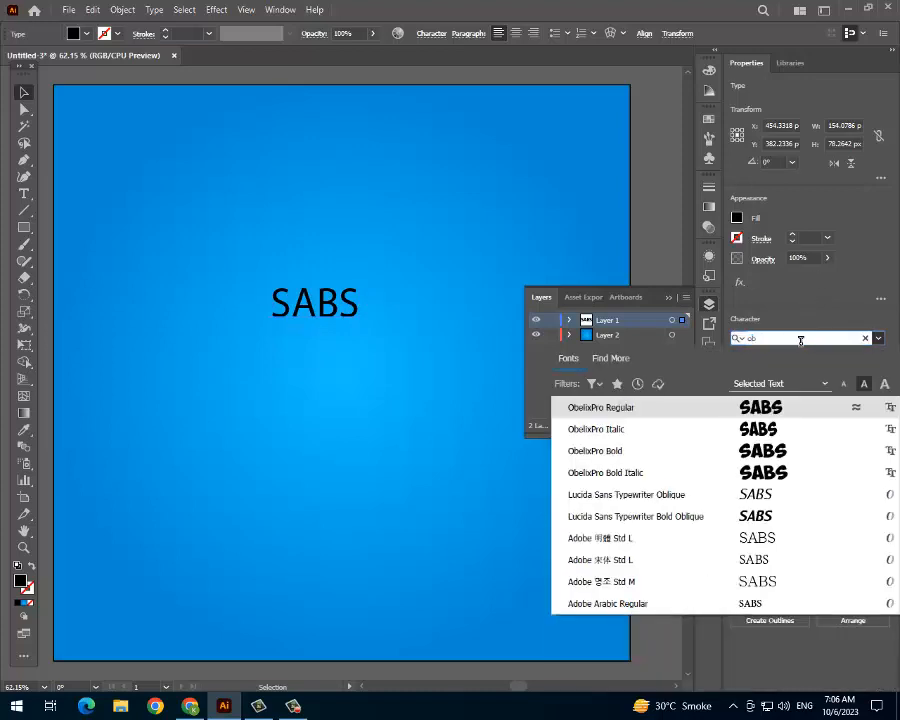
{"action": "left_click", "coordinate": [627, 430]}
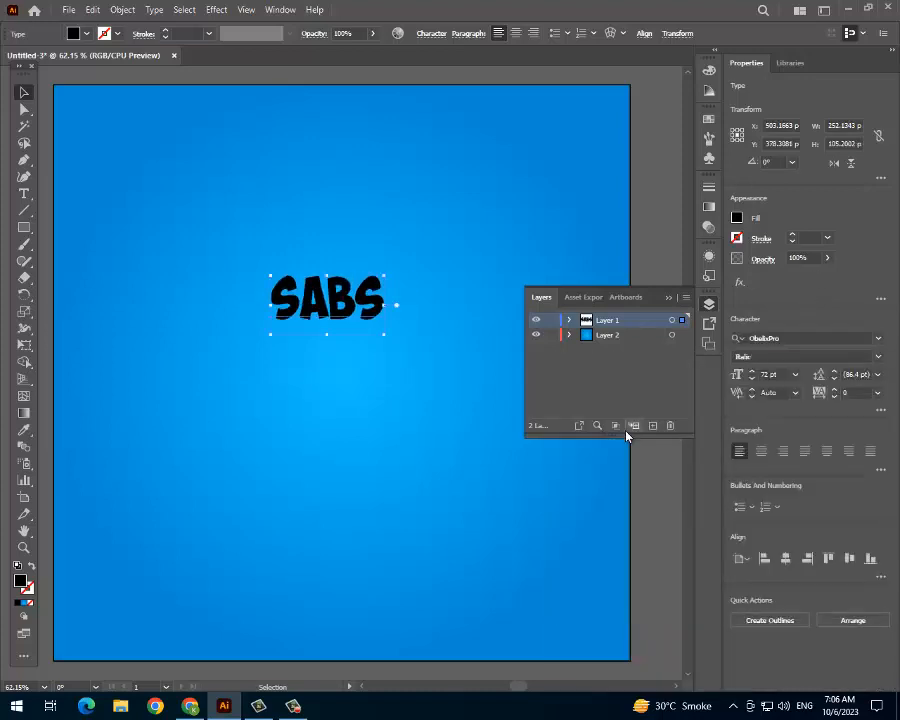
{"action": "left_click", "coordinate": [775, 356]}
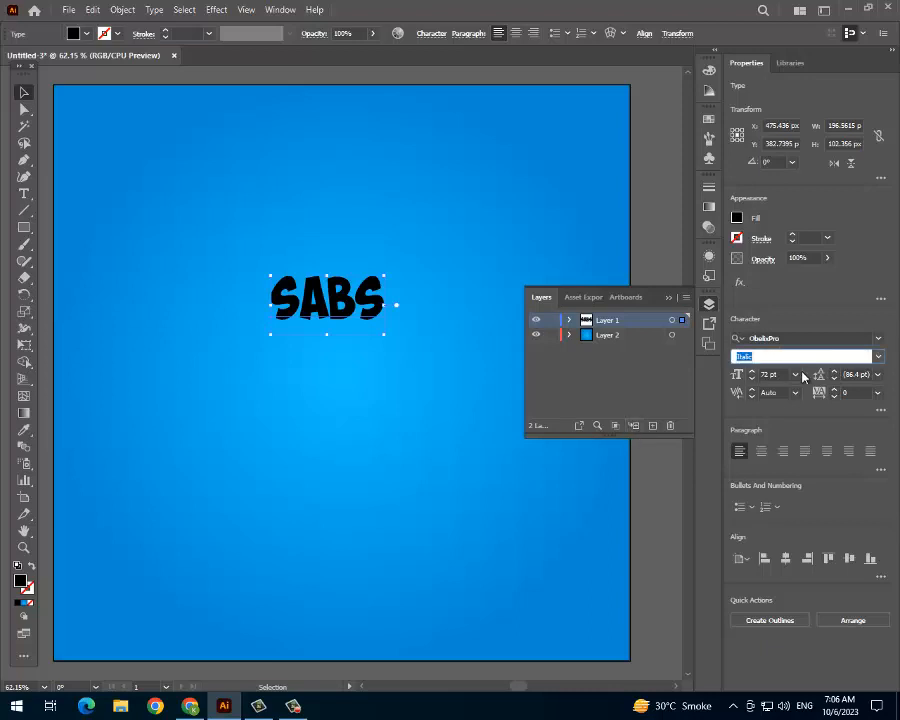
{"action": "key", "text": "Tab"}
{"action": "type", "text": "1"}
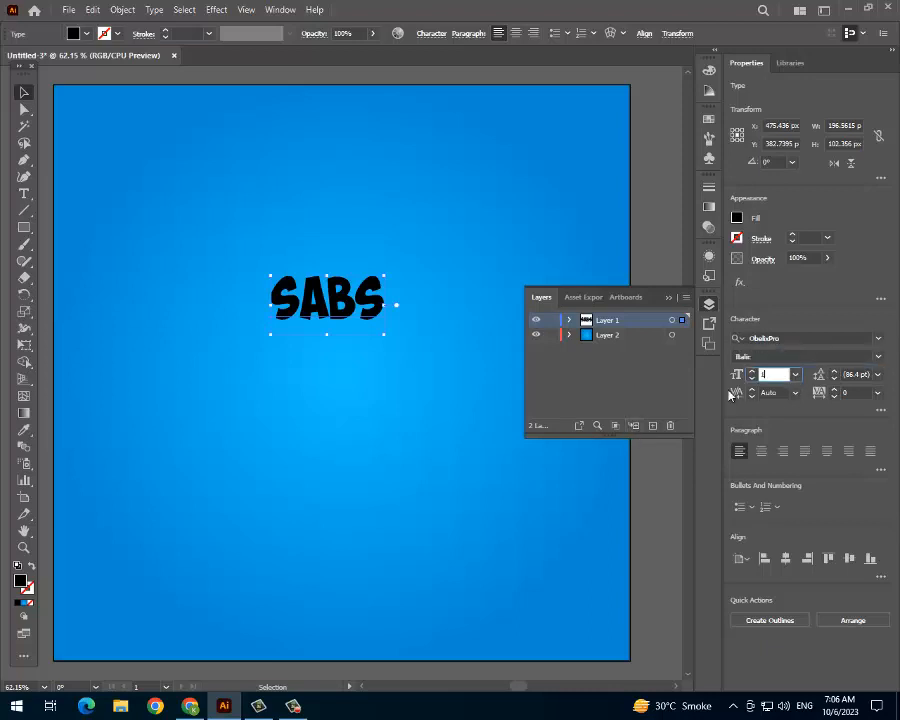
{"action": "type", "text": "80"}
{"action": "key", "text": "Return"}
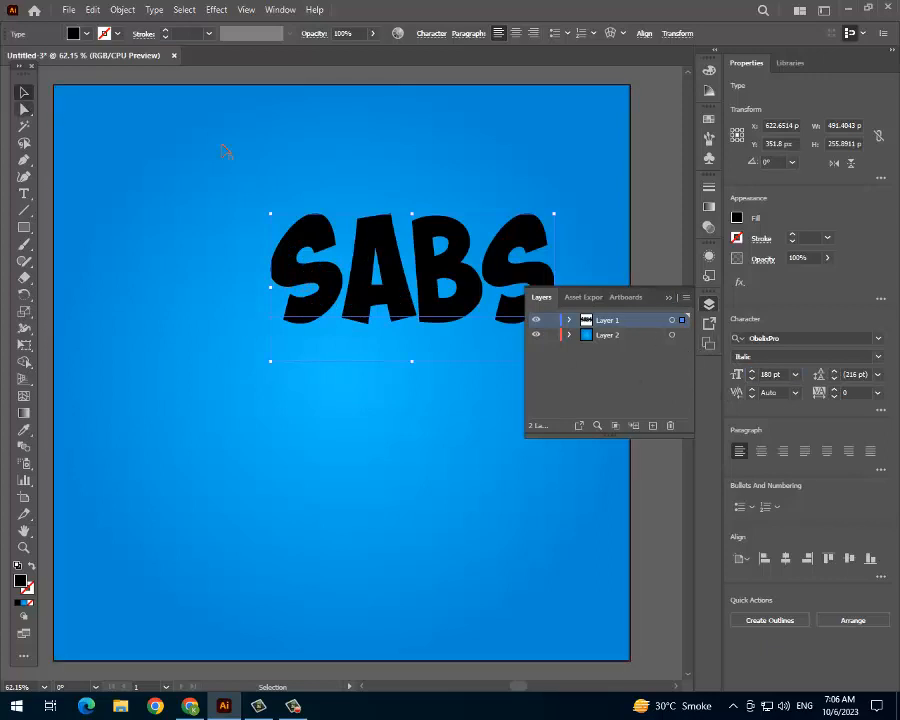
Center the SABS text horizontally and vertically on the artboard.
{"action": "left_click_drag", "start_coordinate": [460, 269], "coordinate": [435, 290]}
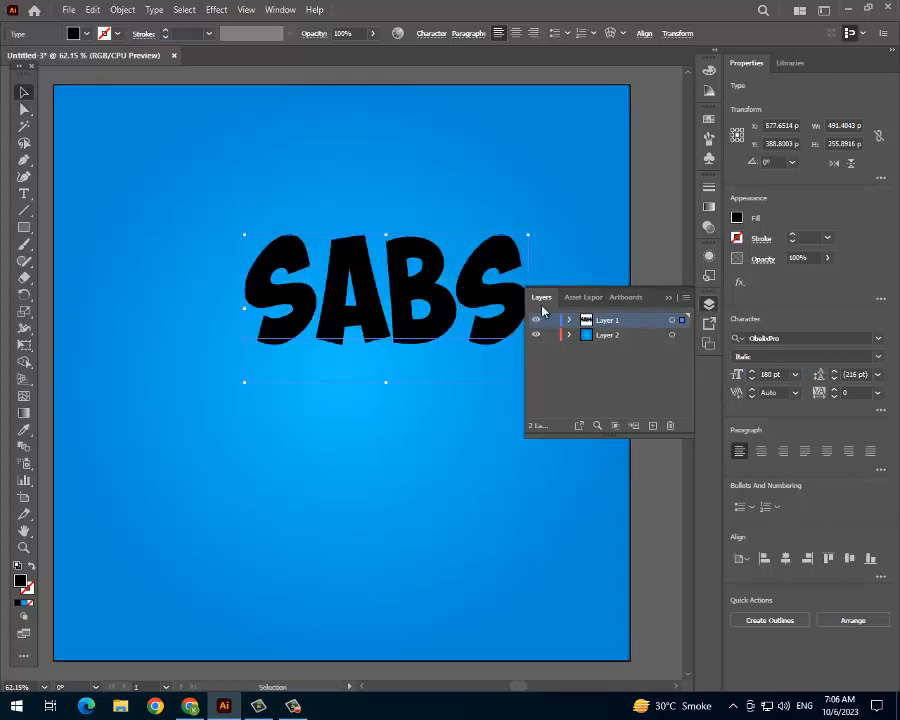
{"action": "left_click", "coordinate": [785, 559]}
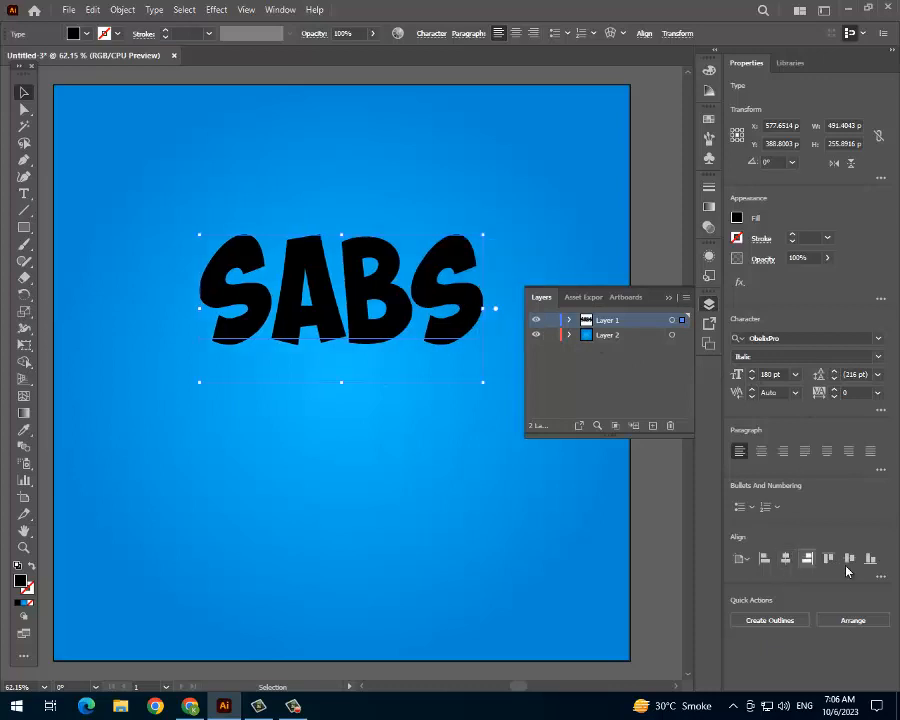
{"action": "left_click", "coordinate": [849, 561]}
Add a new fill to the SABS text's appearance and set its color to white.
{"action": "left_click", "coordinate": [709, 257]}
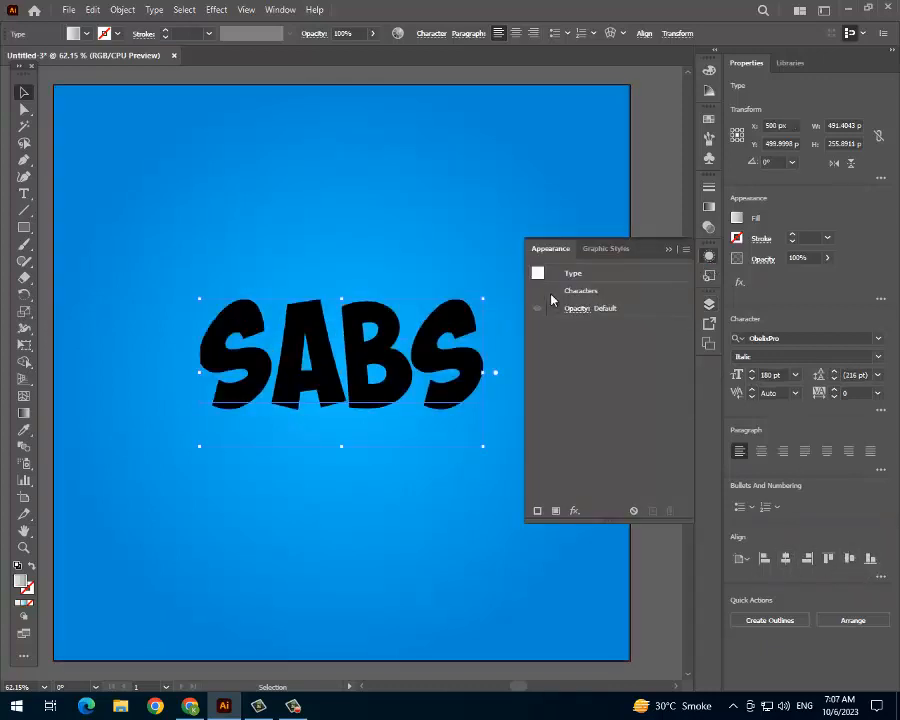
{"action": "left_click", "coordinate": [556, 511]}
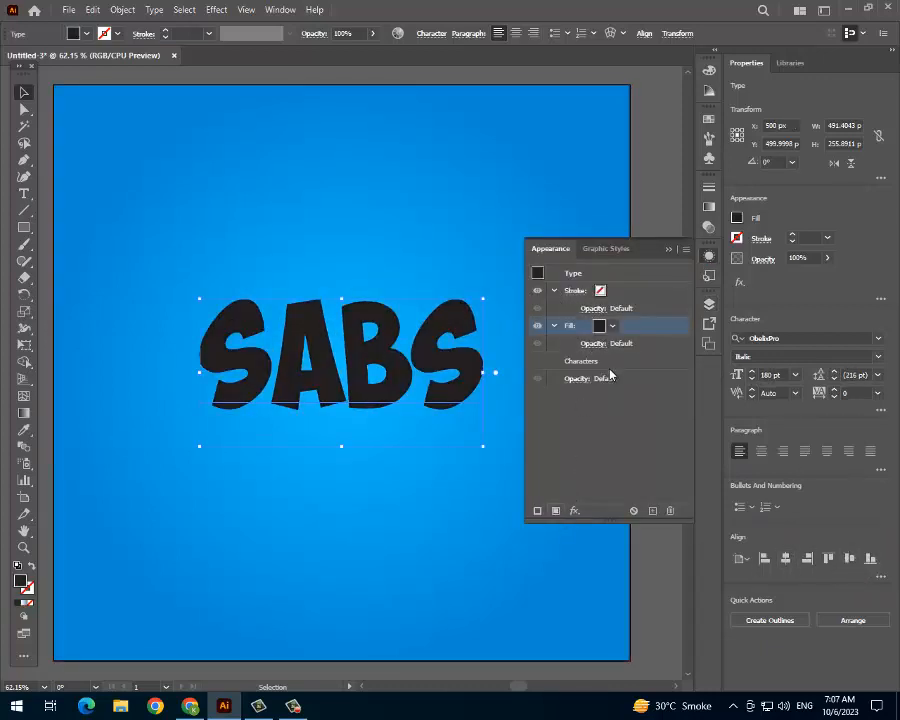
{"action": "left_click", "coordinate": [601, 329]}
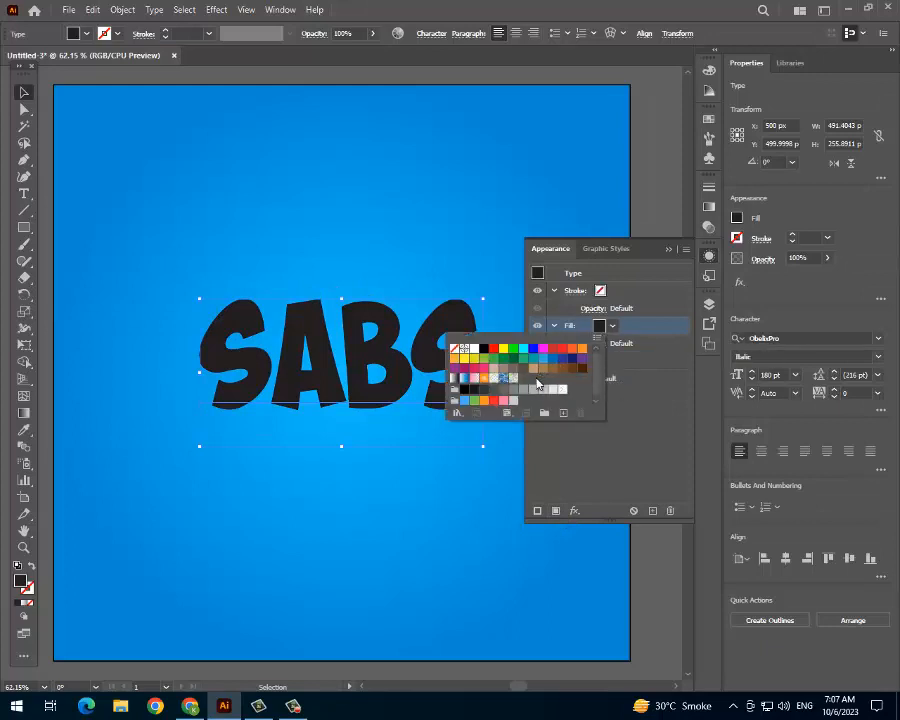
{"action": "left_click", "coordinate": [473, 349]}
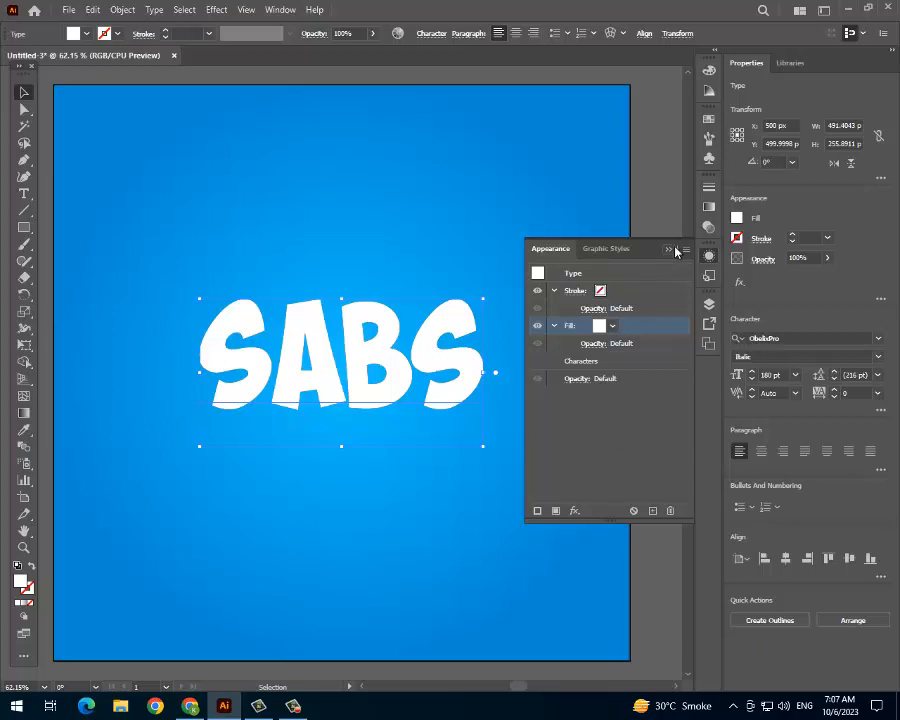
Apply the white-to-black linear gradient to the SABS text's fill at an angle of -90°.
{"action": "left_click", "coordinate": [709, 208]}
{"action": "left_click", "coordinate": [561, 206]}
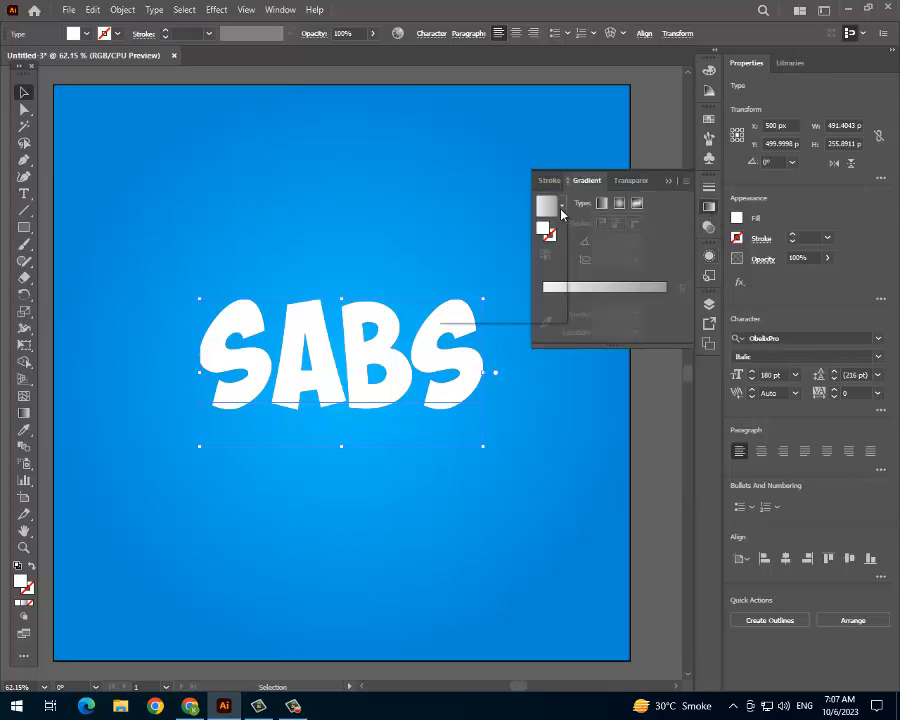
{"action": "left_click", "coordinate": [530, 232]}
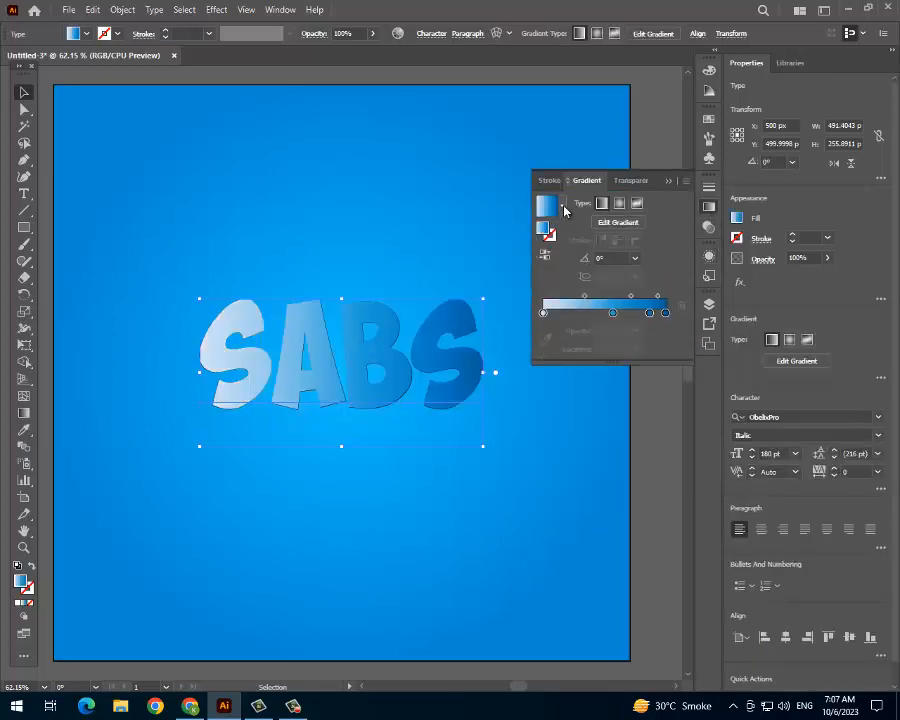
{"action": "left_click", "coordinate": [561, 206]}
{"action": "scroll", "coordinate": [533, 262], "scroll_direction": "up", "scroll_amount": 1}
{"action": "left_click", "coordinate": [510, 235]}
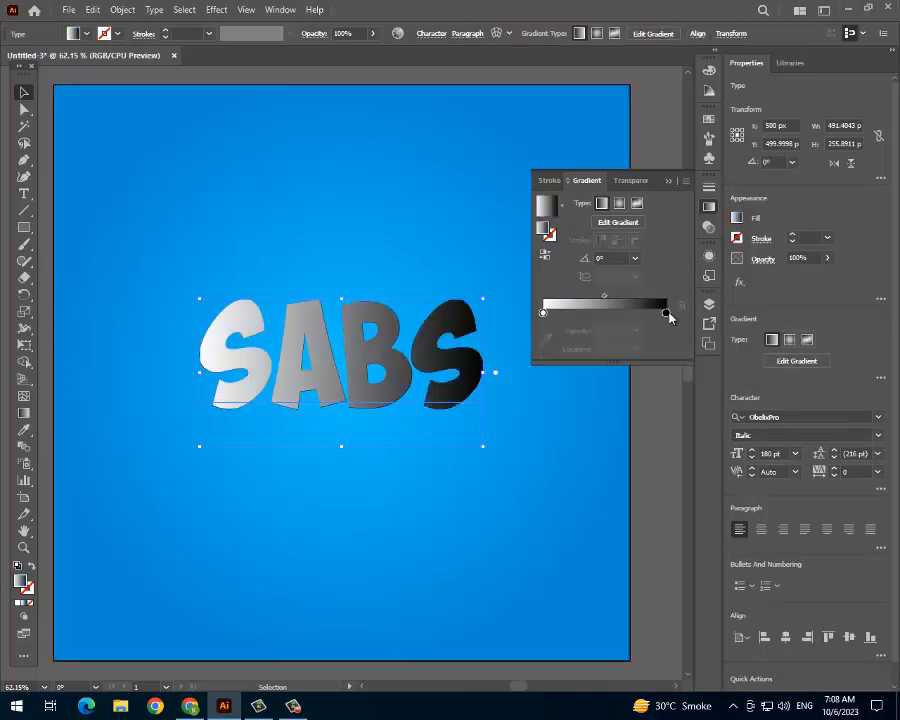
{"action": "left_click", "coordinate": [634, 258]}
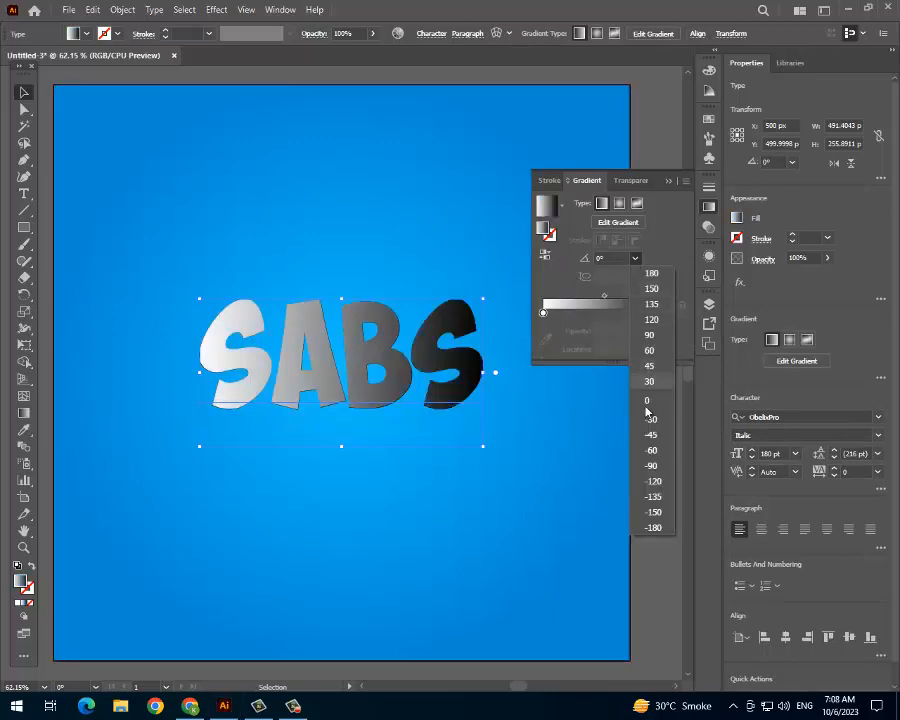
{"action": "left_click", "coordinate": [646, 463]}
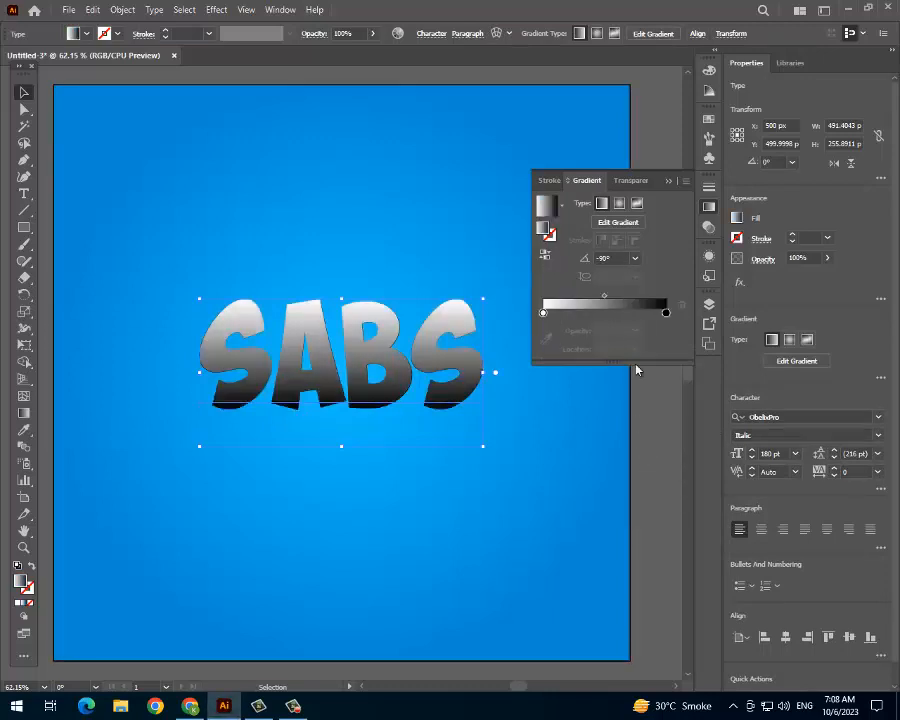
Recolor the text gradient's start stop to the lightest gray swatch and its end stop to a light gray.
{"action": "double_click", "coordinate": [666, 312]}
{"action": "left_click", "coordinate": [571, 399]}
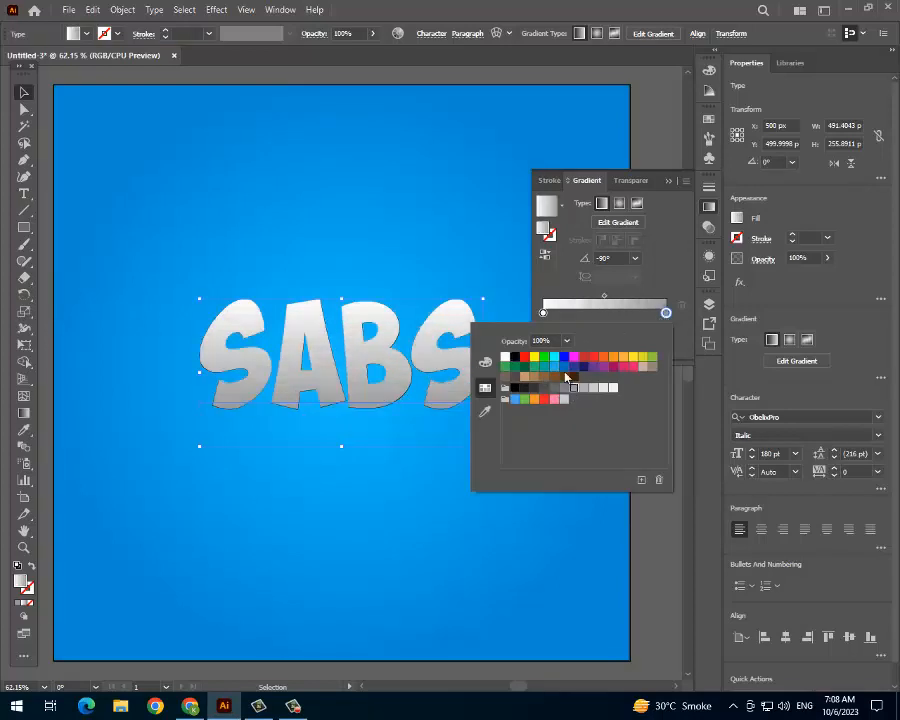
{"action": "left_click", "coordinate": [543, 312]}
{"action": "double_click", "coordinate": [543, 312]}
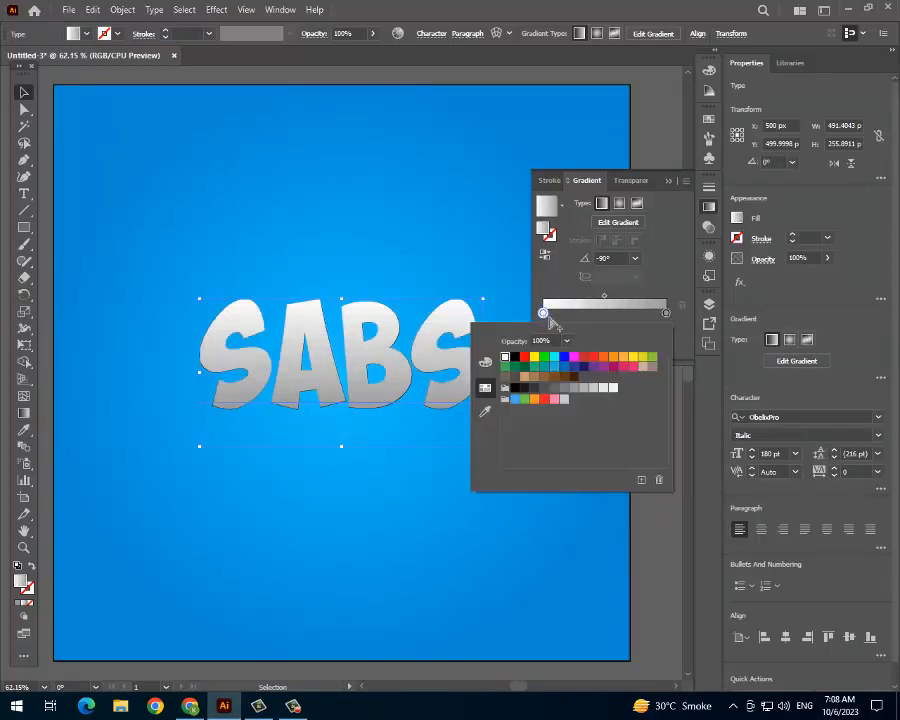
{"action": "left_click", "coordinate": [613, 388]}
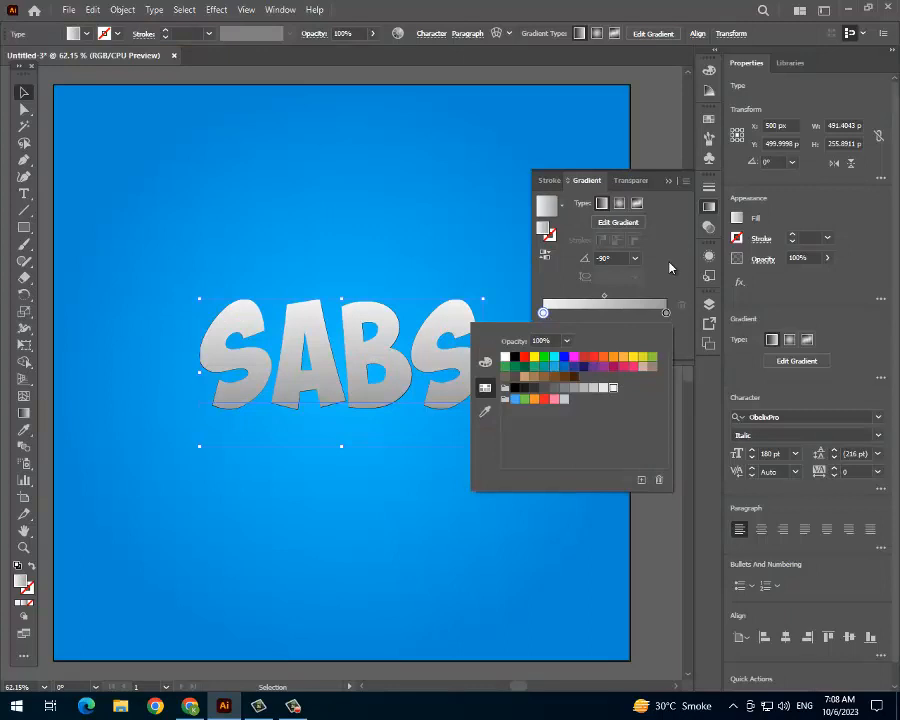
{"action": "left_click", "coordinate": [666, 312]}
{"action": "double_click", "coordinate": [666, 312]}
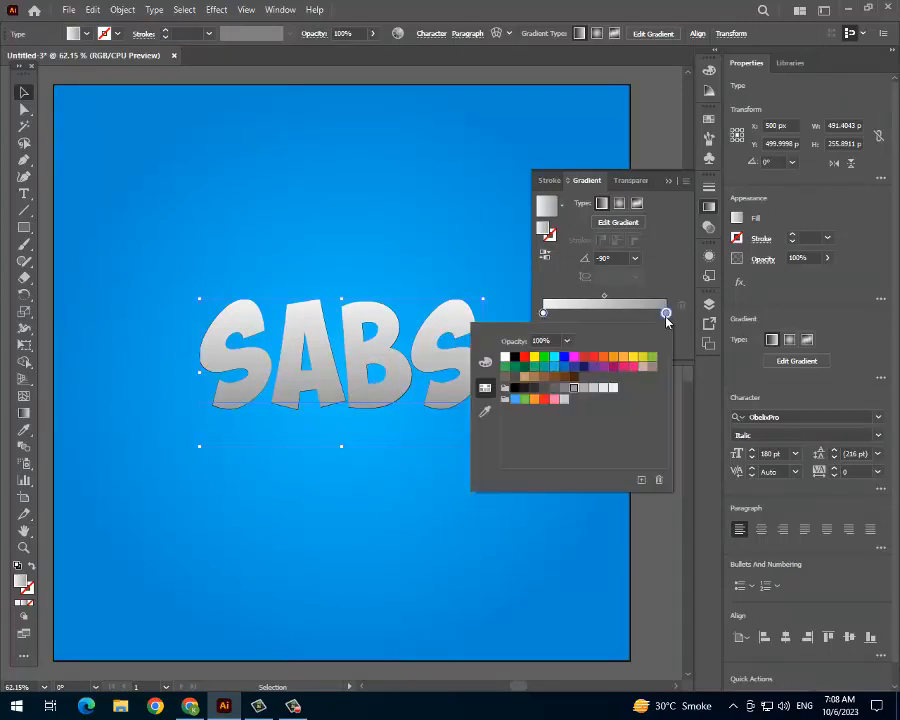
{"action": "left_click", "coordinate": [584, 388]}
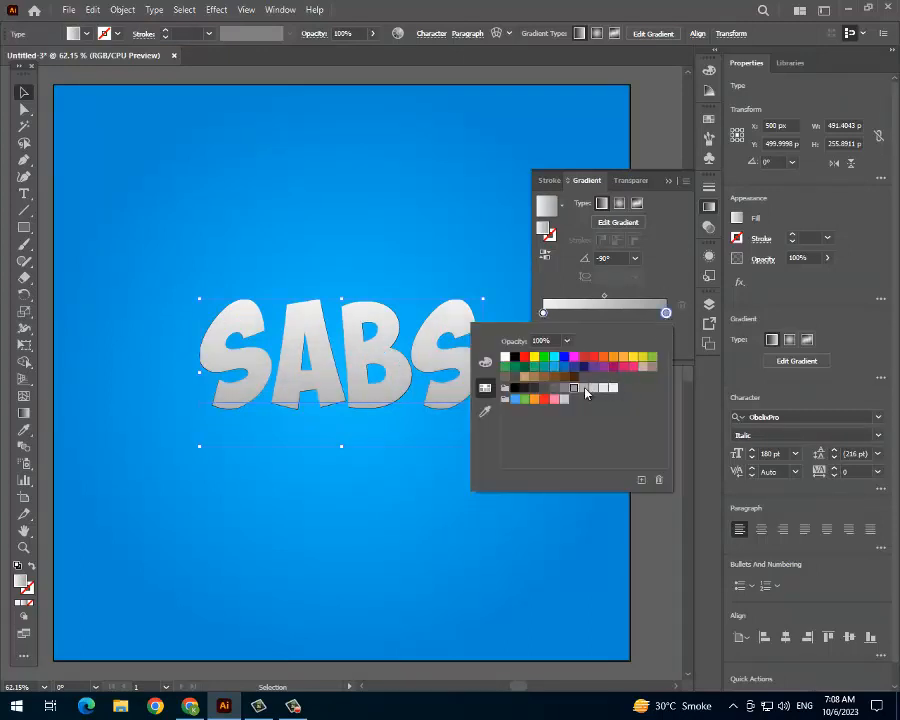
{"action": "left_click", "coordinate": [672, 268]}
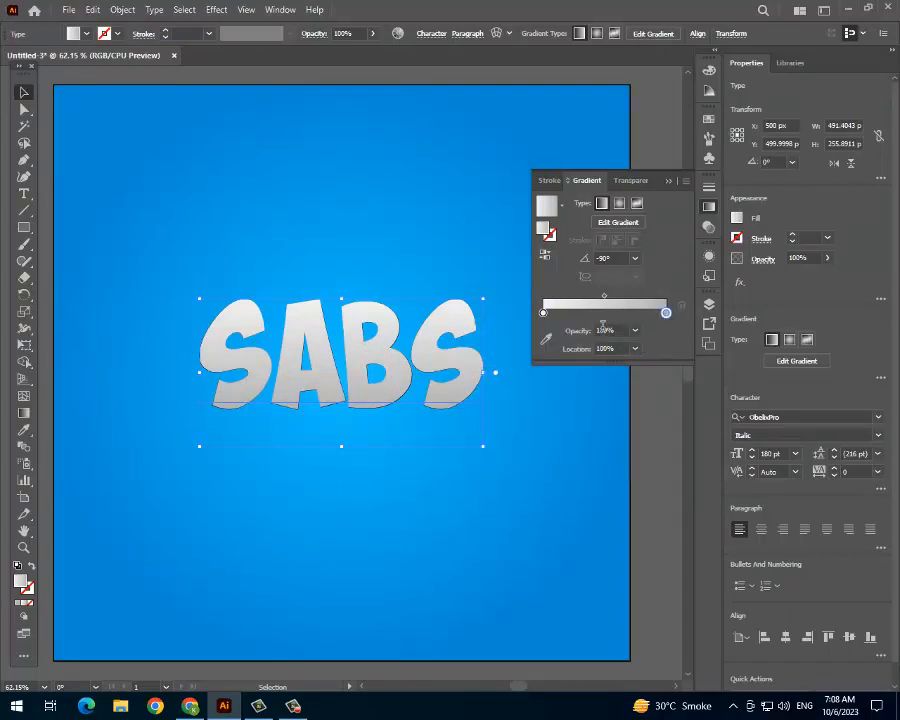
Duplicate the text's fill and color the lower copy pale green (#DFFFE7).
{"action": "left_click", "coordinate": [709, 255]}
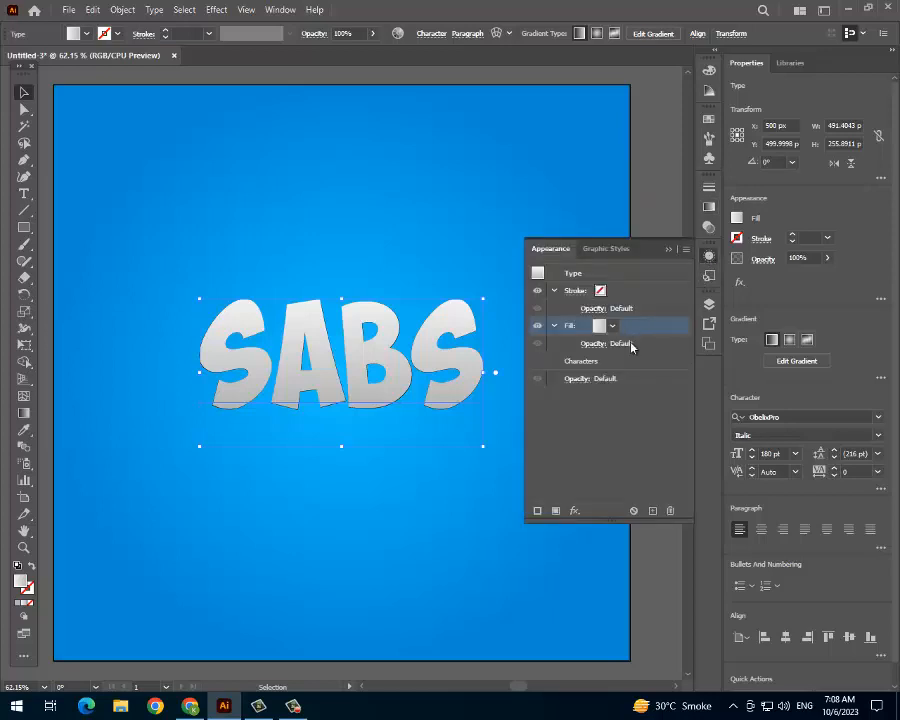
{"action": "left_click", "coordinate": [653, 512]}
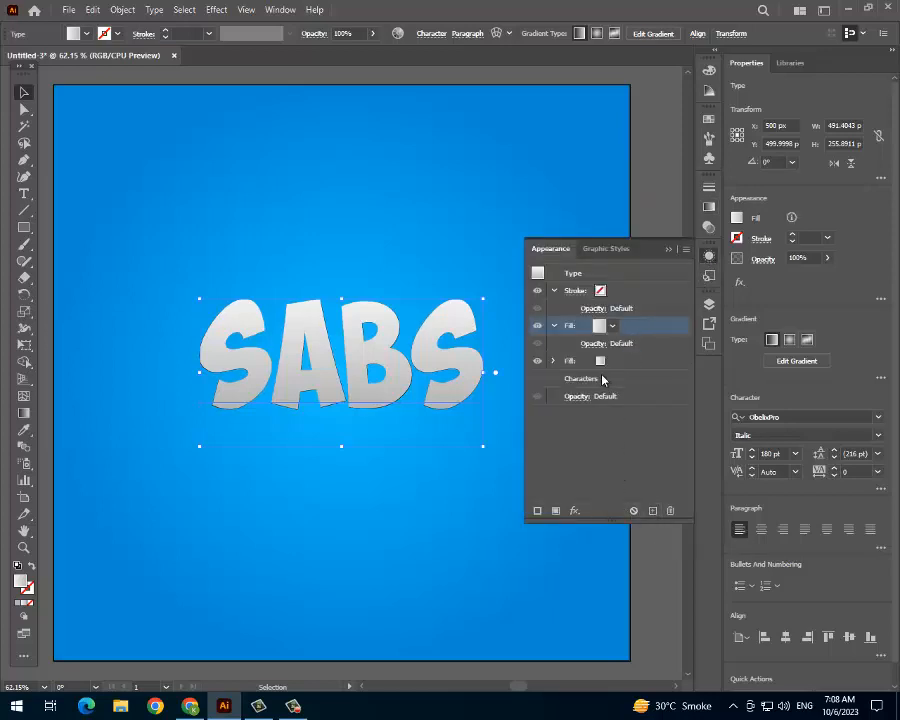
{"action": "left_click", "coordinate": [600, 362]}
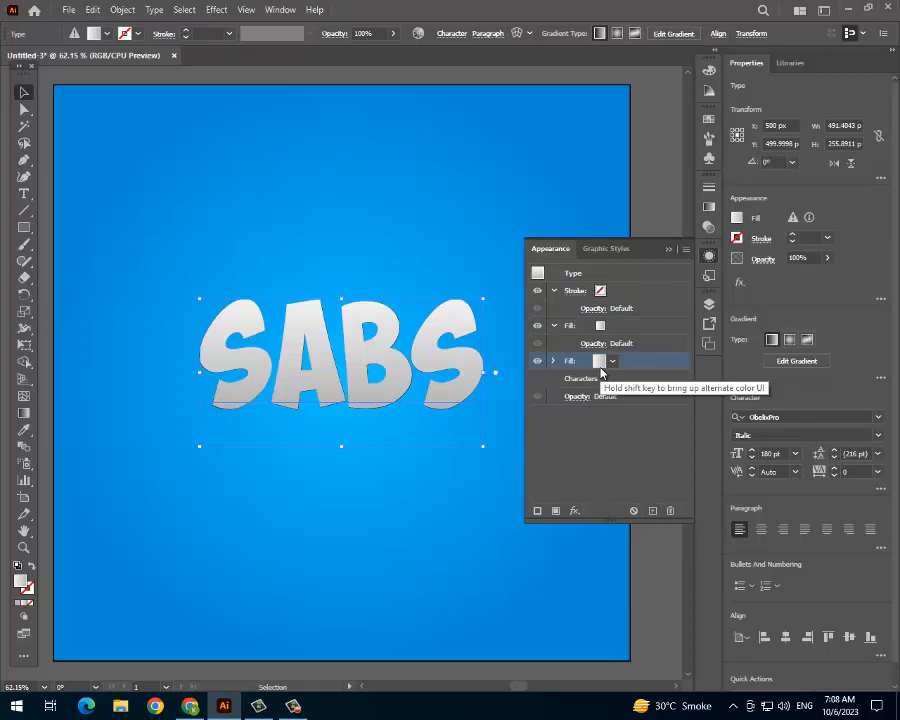
{"action": "left_click", "coordinate": [600, 364]}
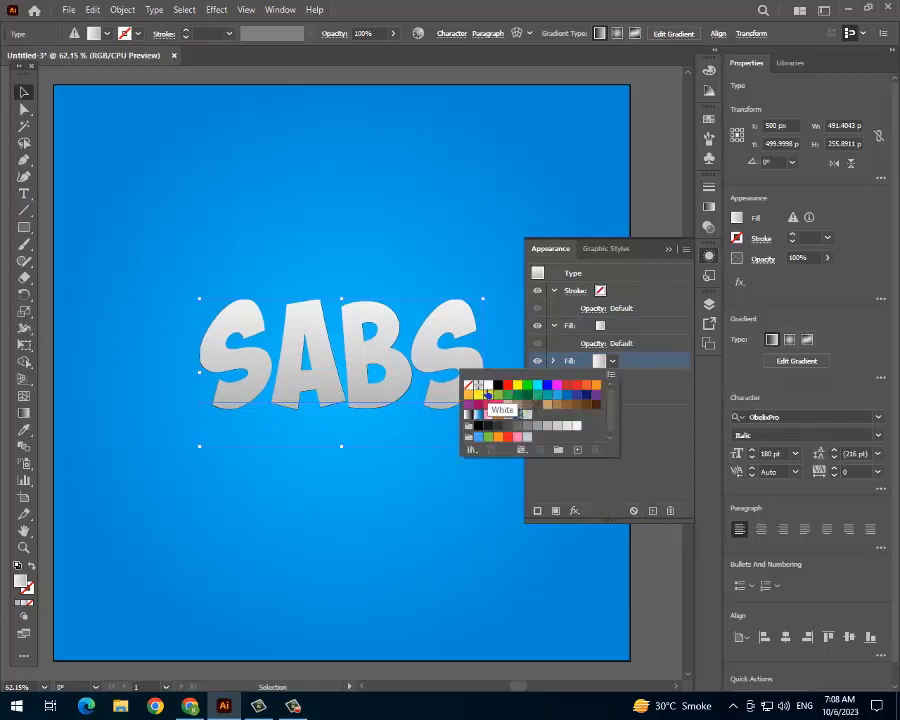
{"action": "left_click", "coordinate": [487, 388]}
{"action": "double_click", "coordinate": [600, 326]}
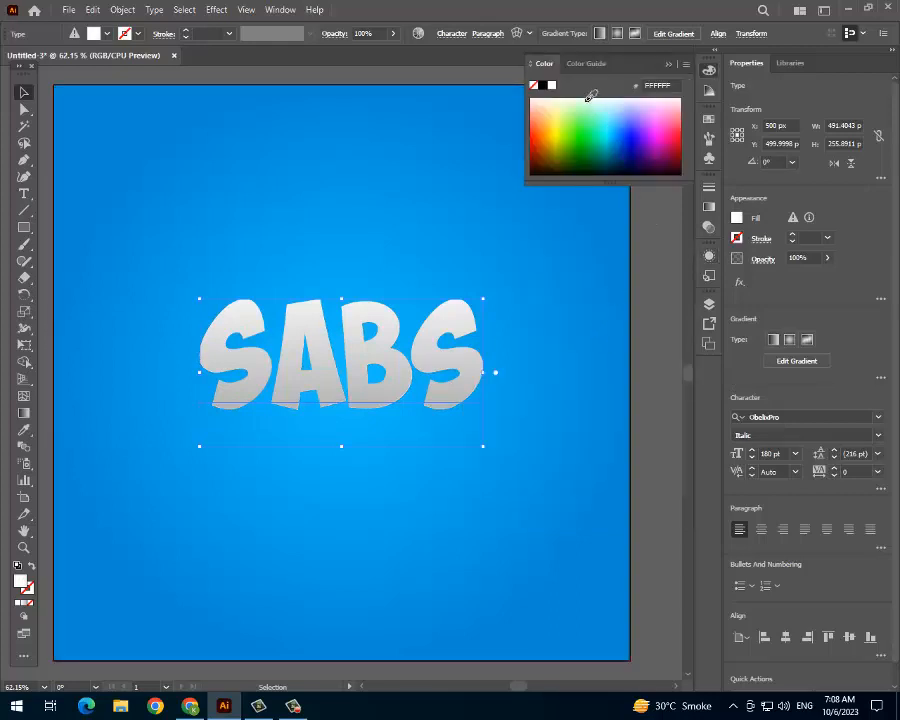
{"action": "left_click", "coordinate": [590, 110]}
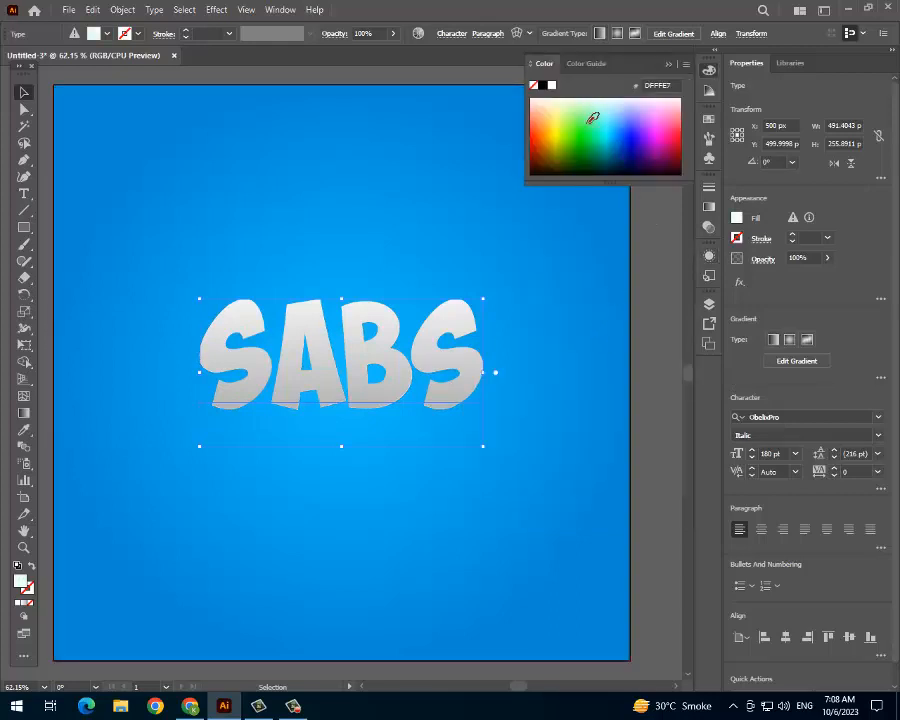
Change the text's upper fill from the gradient to solid white.
{"action": "left_click", "coordinate": [709, 255]}
{"action": "left_click", "coordinate": [600, 326]}
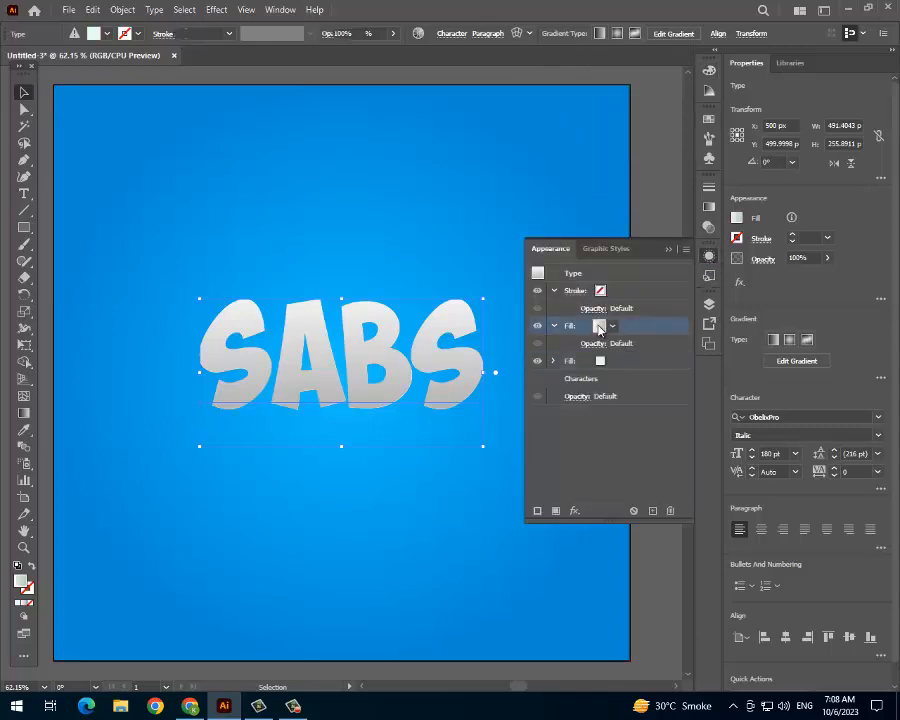
{"action": "left_click", "coordinate": [600, 330]}
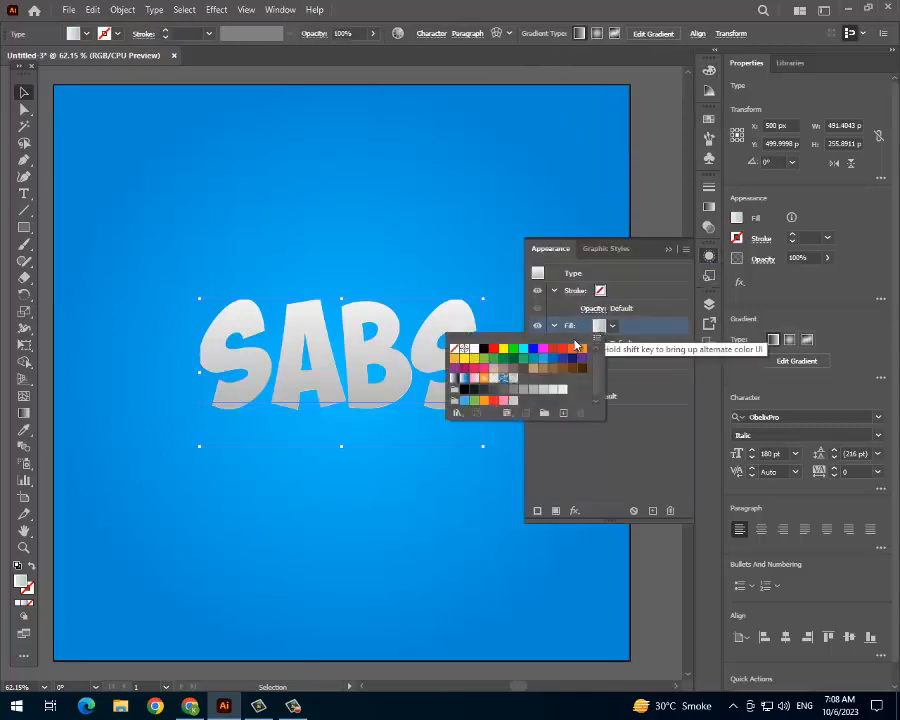
{"action": "left_click", "coordinate": [476, 352]}
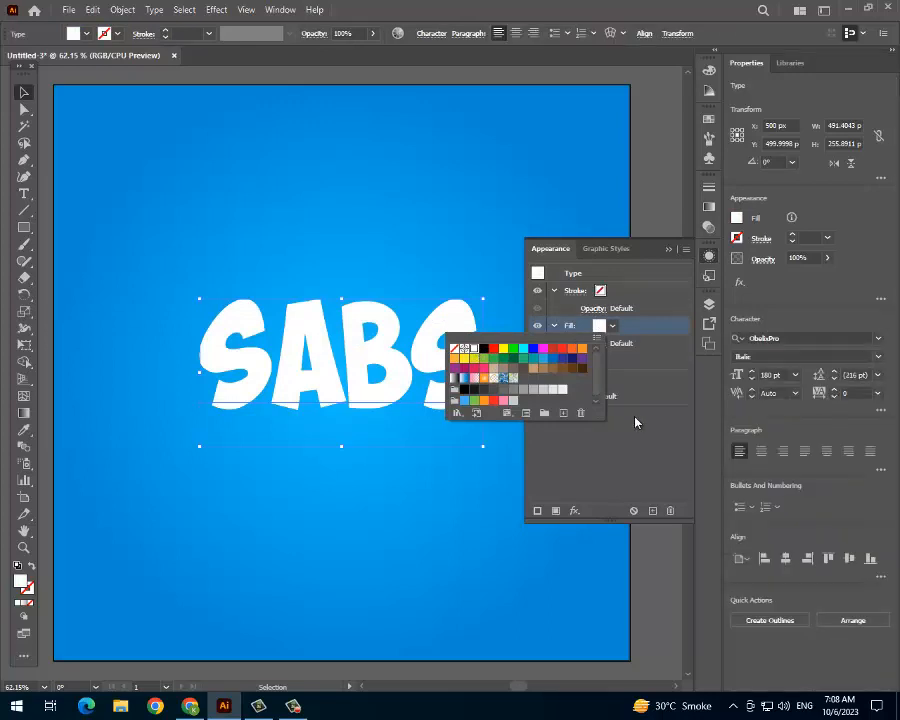
{"action": "left_click", "coordinate": [614, 361]}
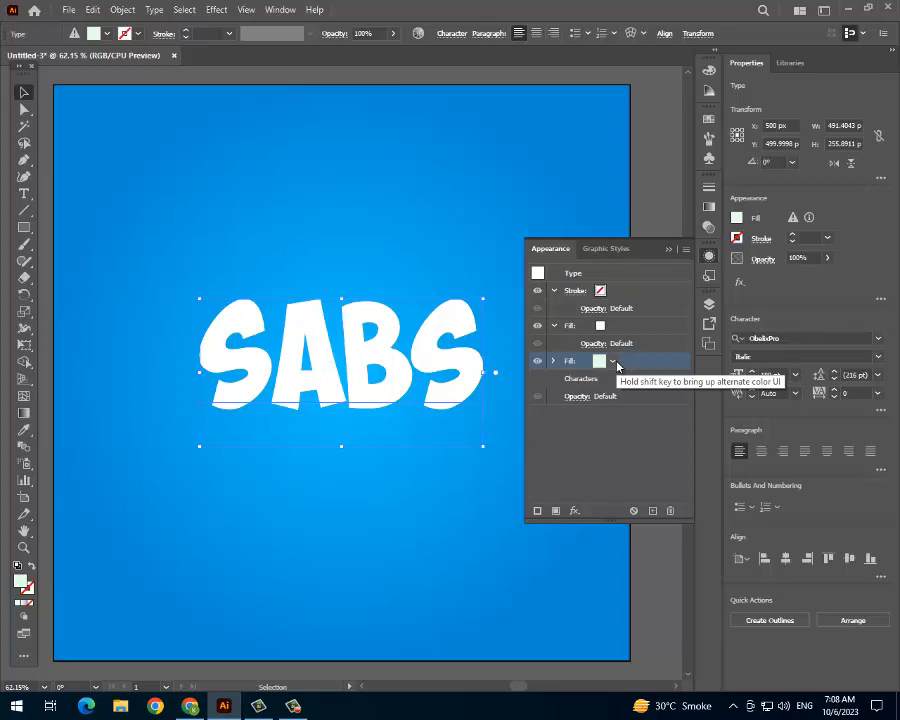
Apply an Offset Path effect of -1 px to the text's upper white fill.
{"action": "left_click", "coordinate": [612, 326]}
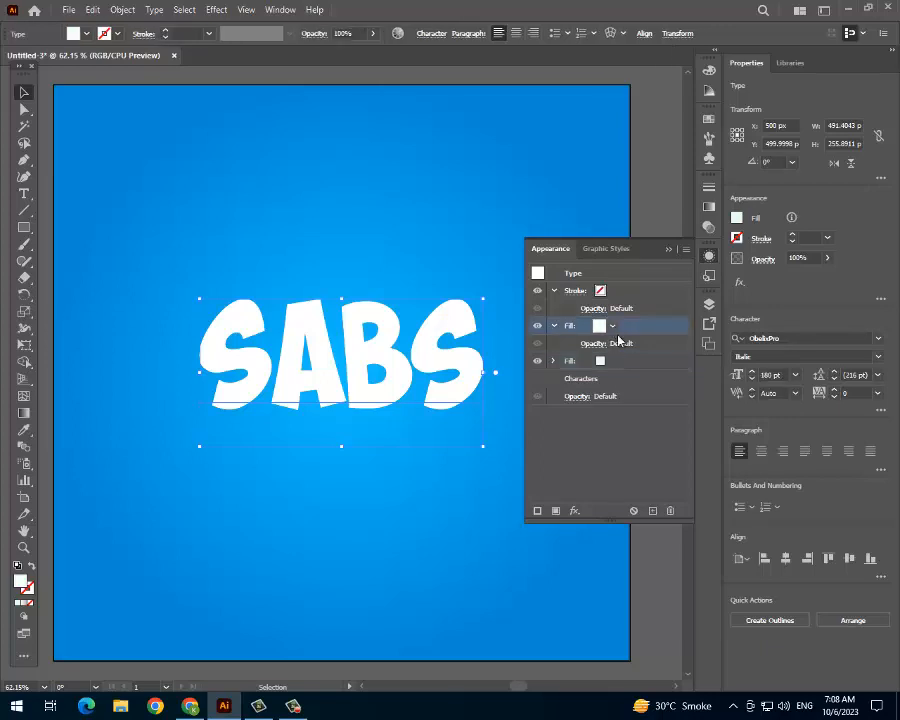
{"action": "left_click", "coordinate": [574, 510]}
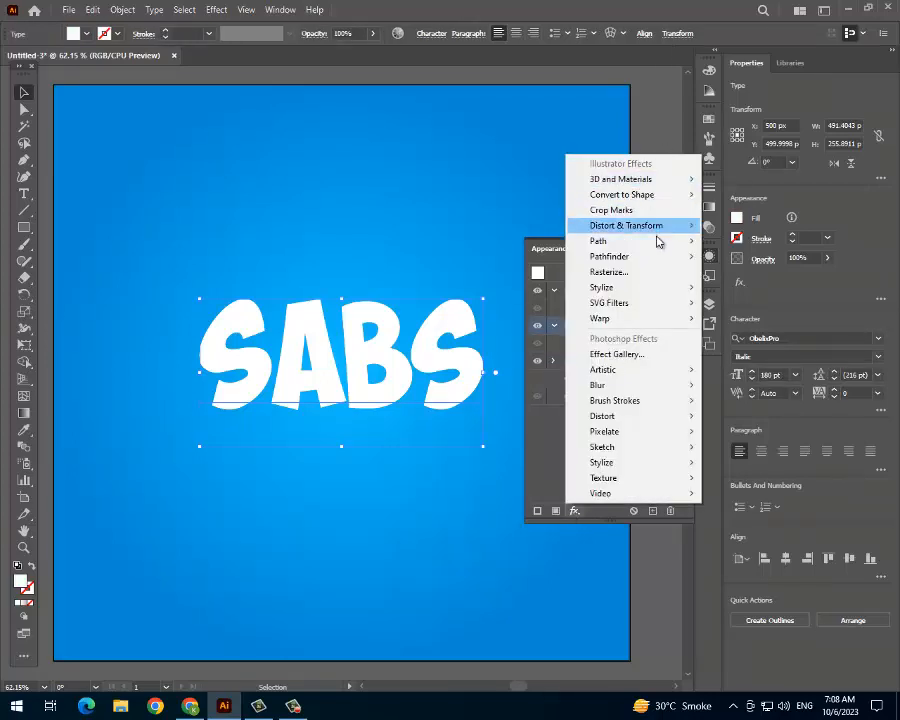
{"action": "mouse_move", "coordinate": [690, 241]}
{"action": "left_click", "coordinate": [735, 241]}
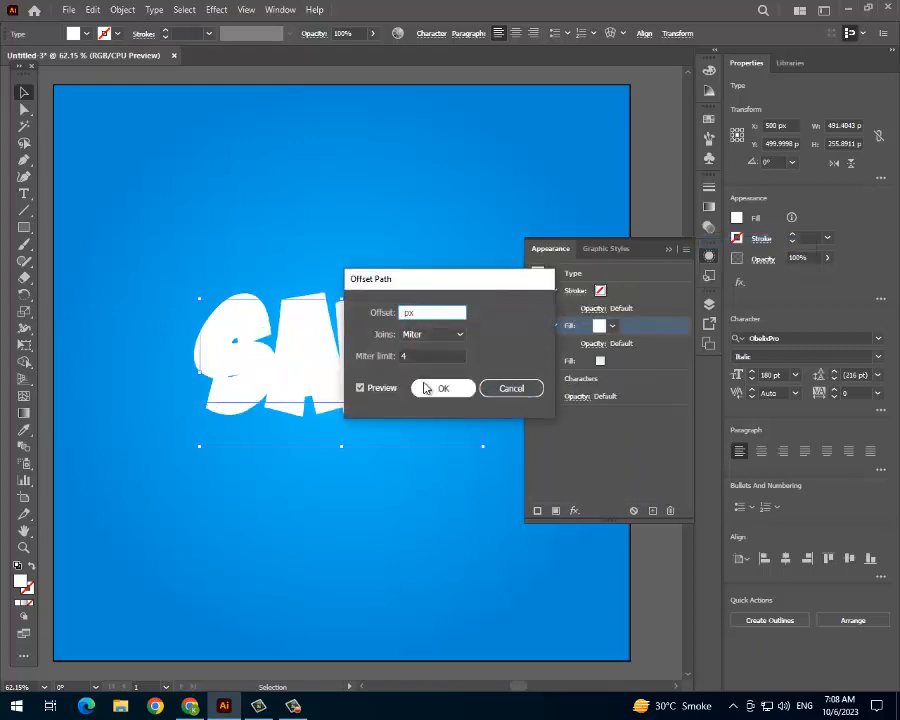
{"action": "type", "text": "-1"}
{"action": "left_click", "coordinate": [447, 389]}
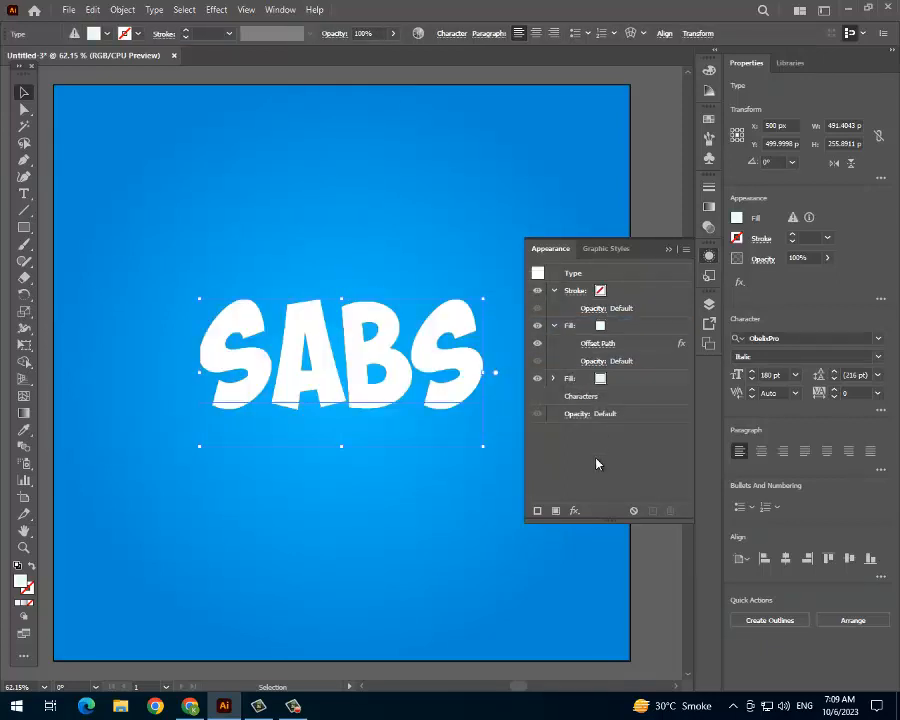
Duplicate the text's pale green fill and color the lowest copy medium-light gray.
{"action": "left_click", "coordinate": [604, 384]}
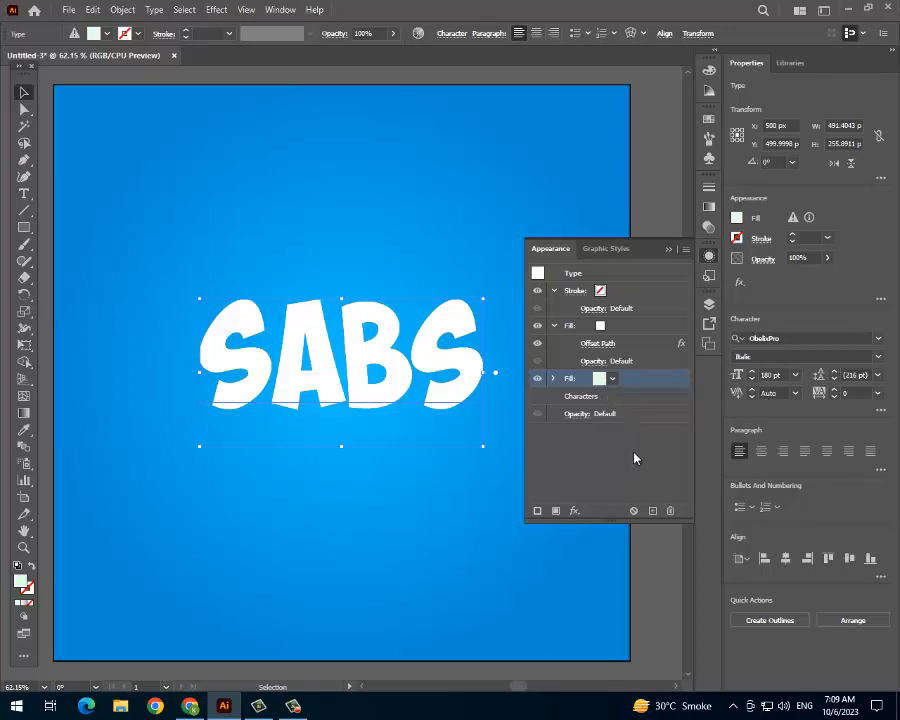
{"action": "left_click", "coordinate": [652, 511]}
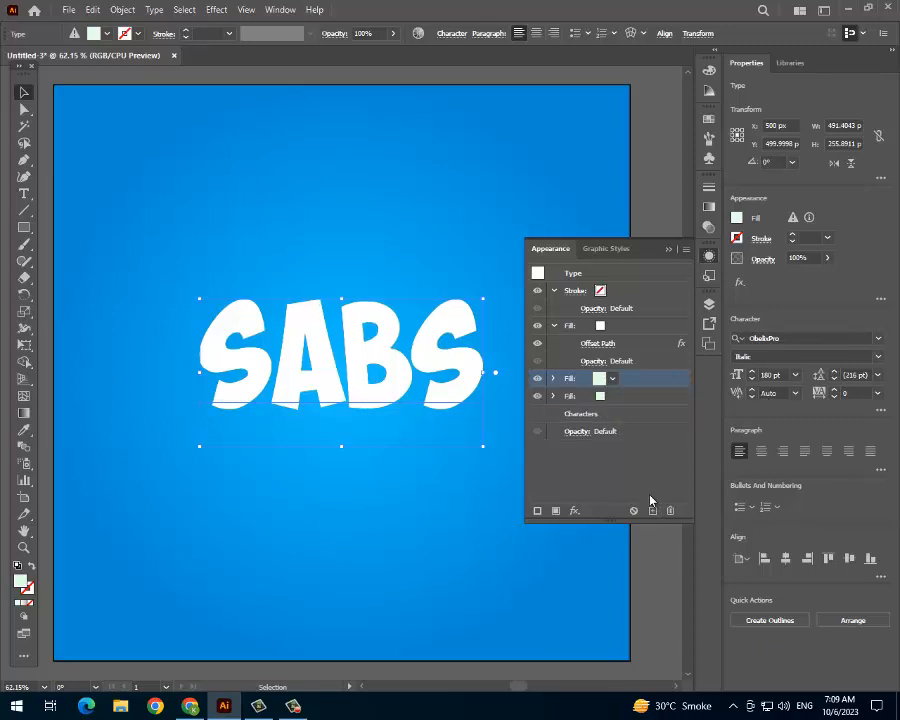
{"action": "left_click", "coordinate": [600, 399]}
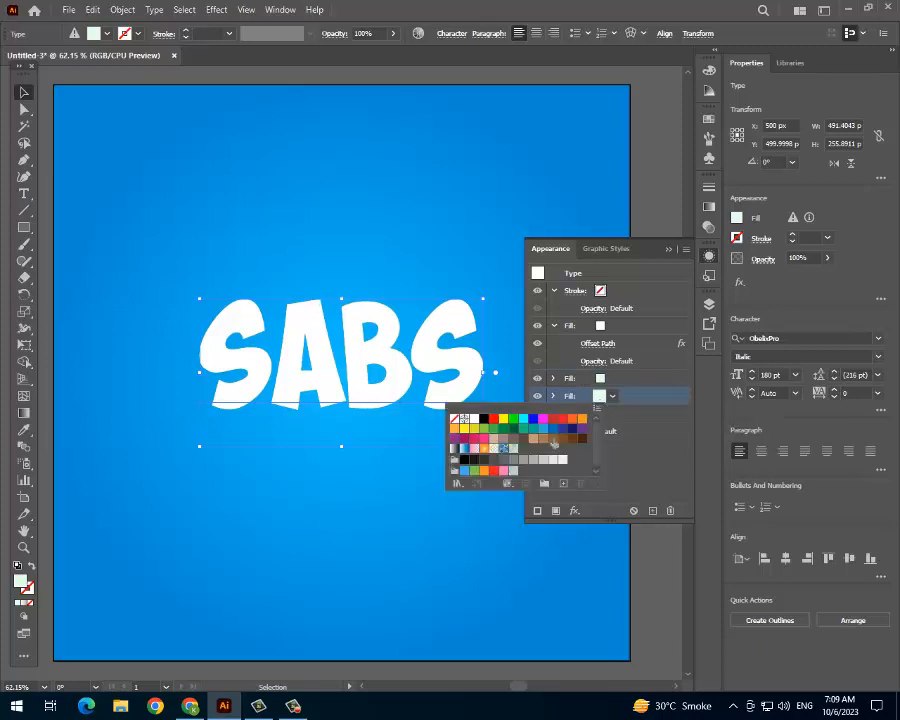
{"action": "left_click", "coordinate": [534, 460]}
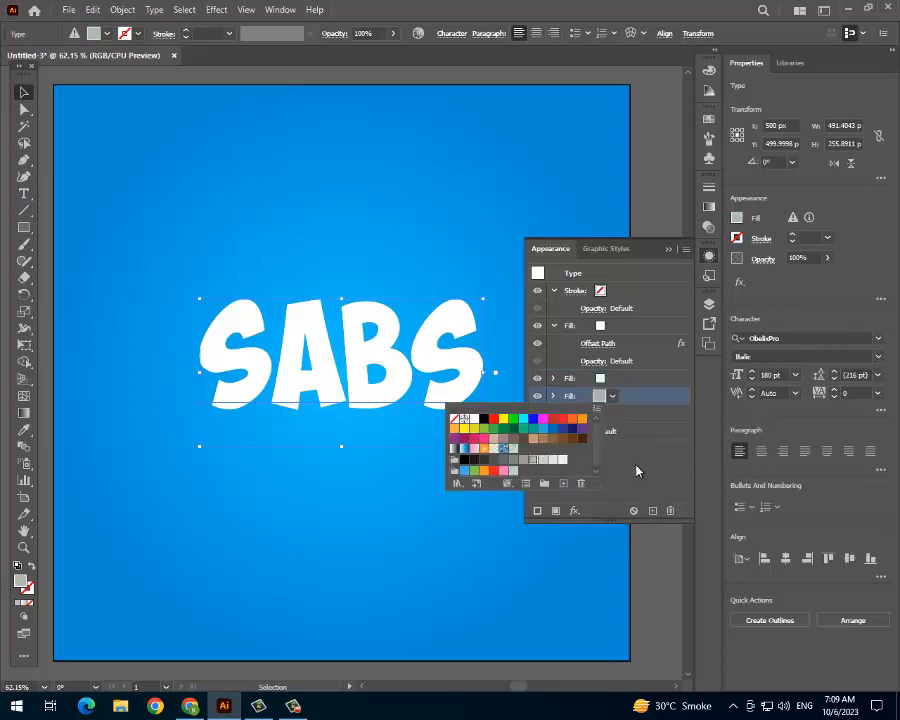
{"action": "left_click", "coordinate": [637, 471]}
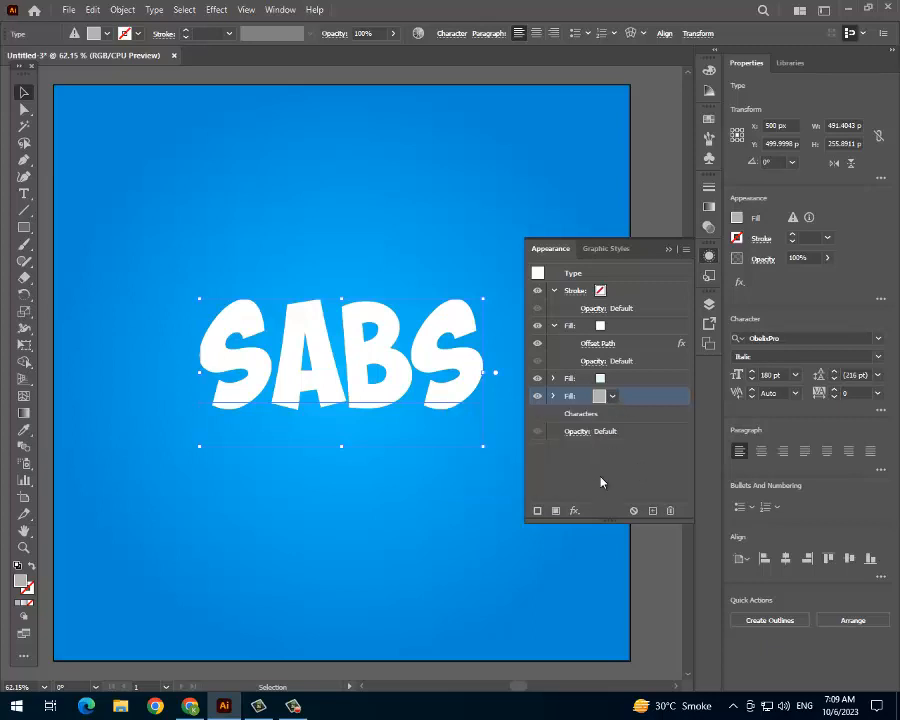
Apply a Transform effect to the text's gray fill, moving -0.2 px horizontally and 0.2 px vertically with 30 copies.
{"action": "left_click", "coordinate": [575, 511]}
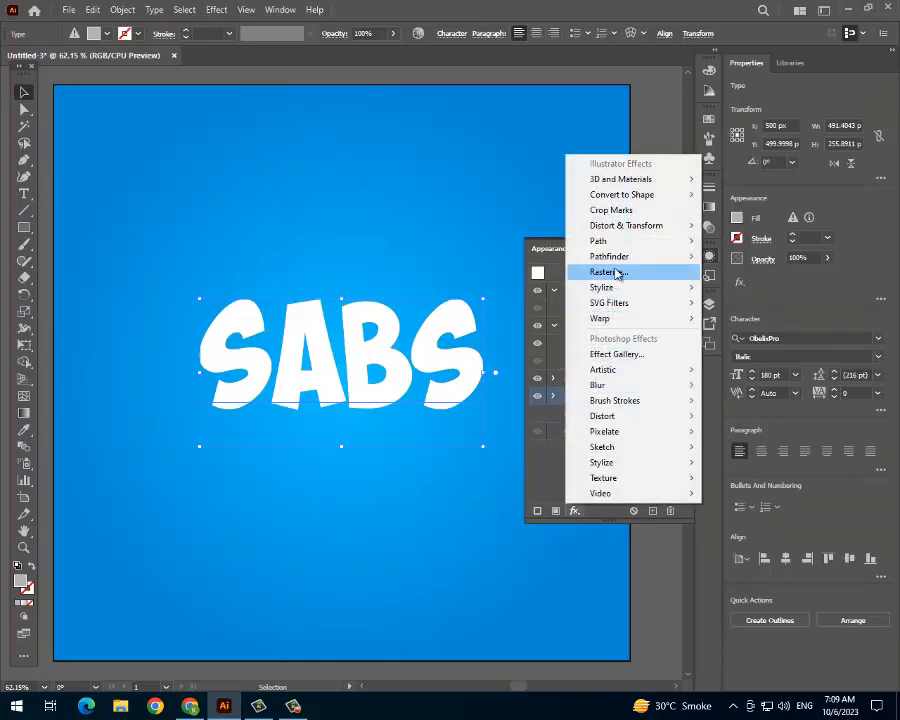
{"action": "mouse_move", "coordinate": [627, 226]}
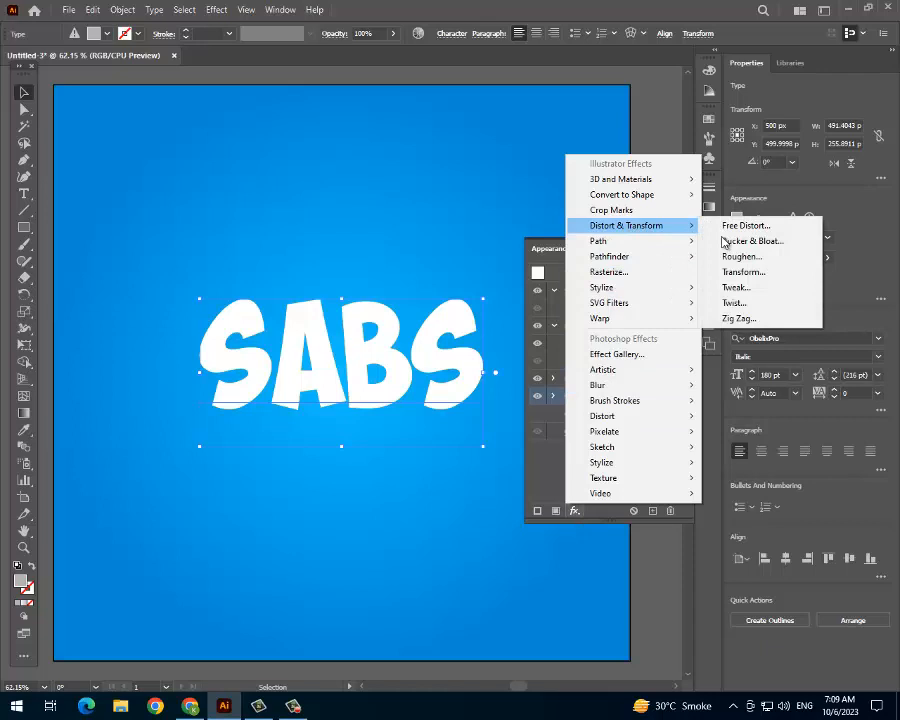
{"action": "left_click", "coordinate": [765, 273]}
{"action": "left_click", "coordinate": [203, 281]}
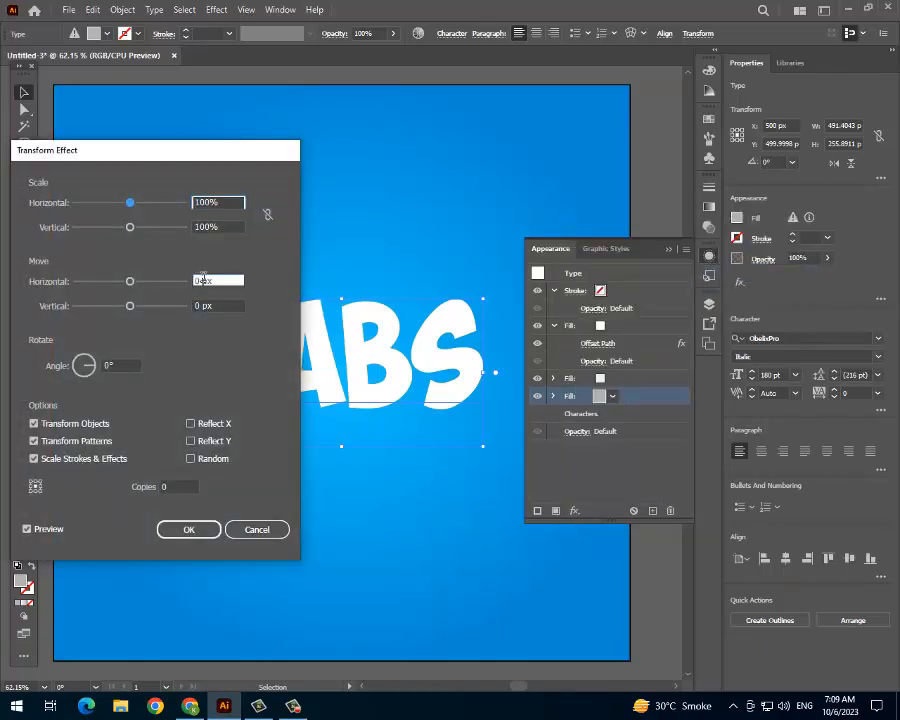
{"action": "left_click_drag", "start_coordinate": [181, 281], "coordinate": [168, 307]}
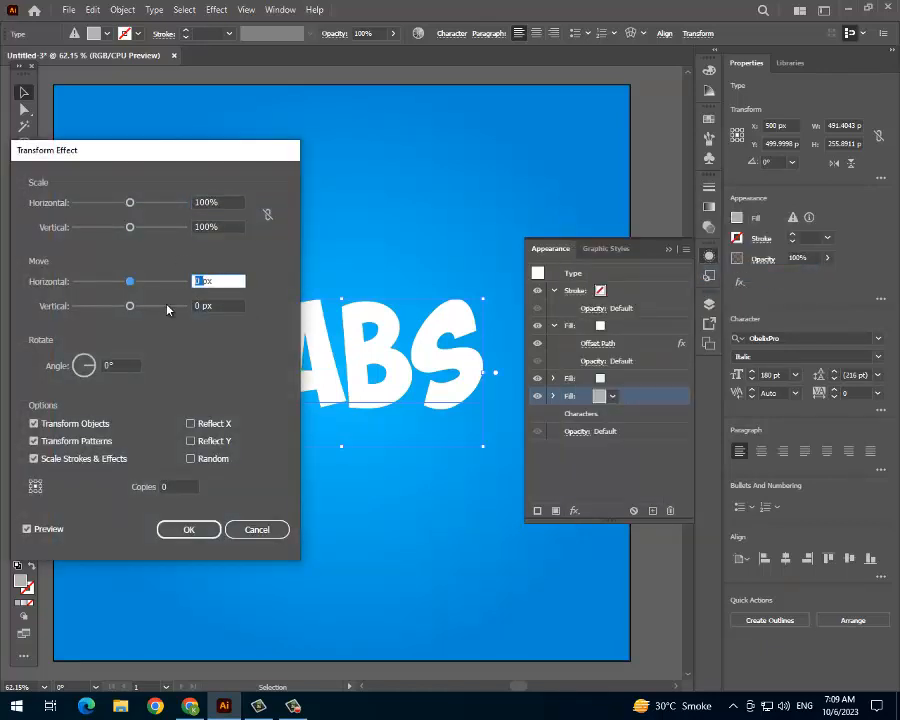
{"action": "type", "text": "0"}
{"action": "key", "text": "BackSpace"}
{"action": "type", "text": "-0.2"}
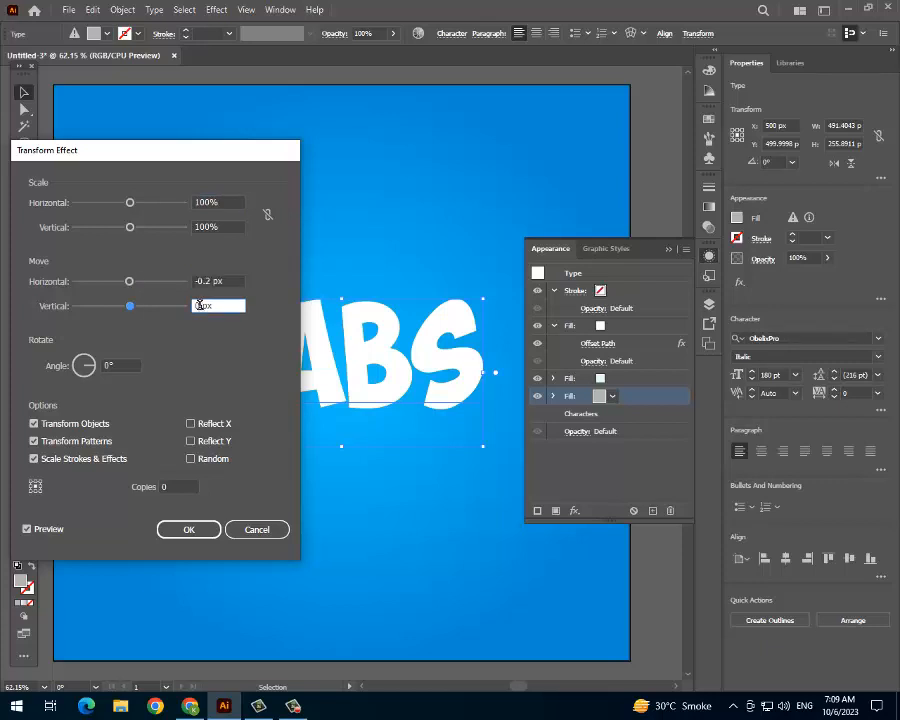
{"action": "double_click", "coordinate": [195, 306]}
{"action": "left_click", "coordinate": [173, 486]}
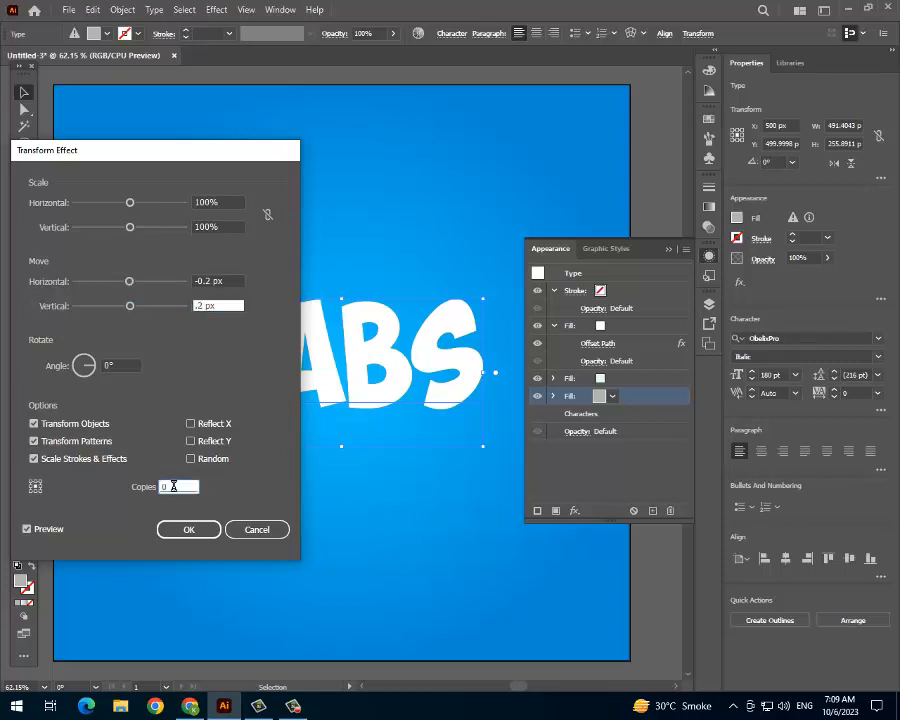
{"action": "left_click_drag", "start_coordinate": [173, 486], "coordinate": [150, 488]}
{"action": "type", "text": "30"}
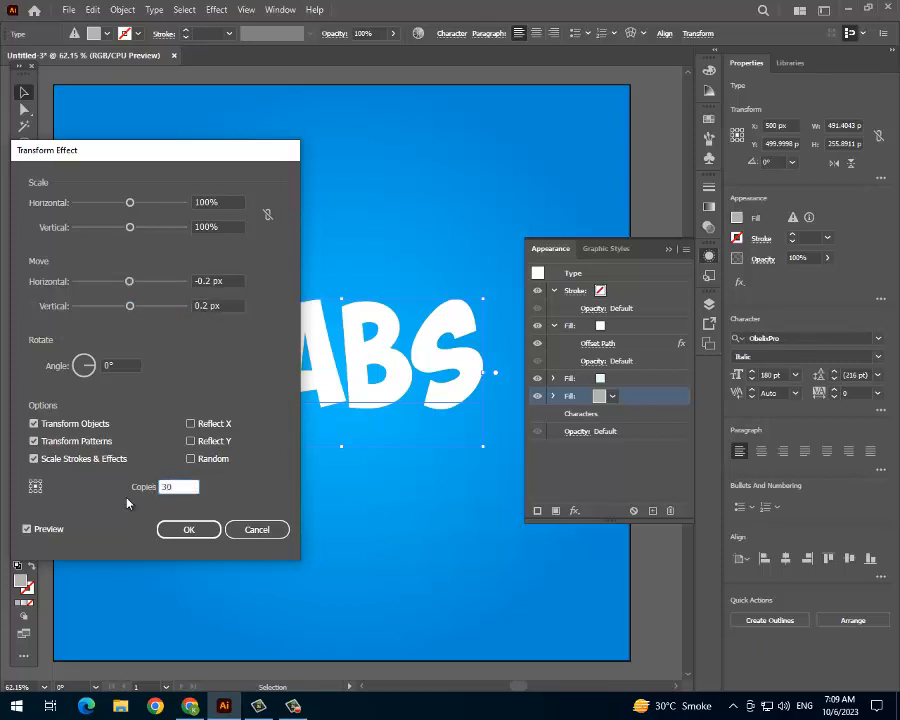
{"action": "left_click", "coordinate": [189, 531]}
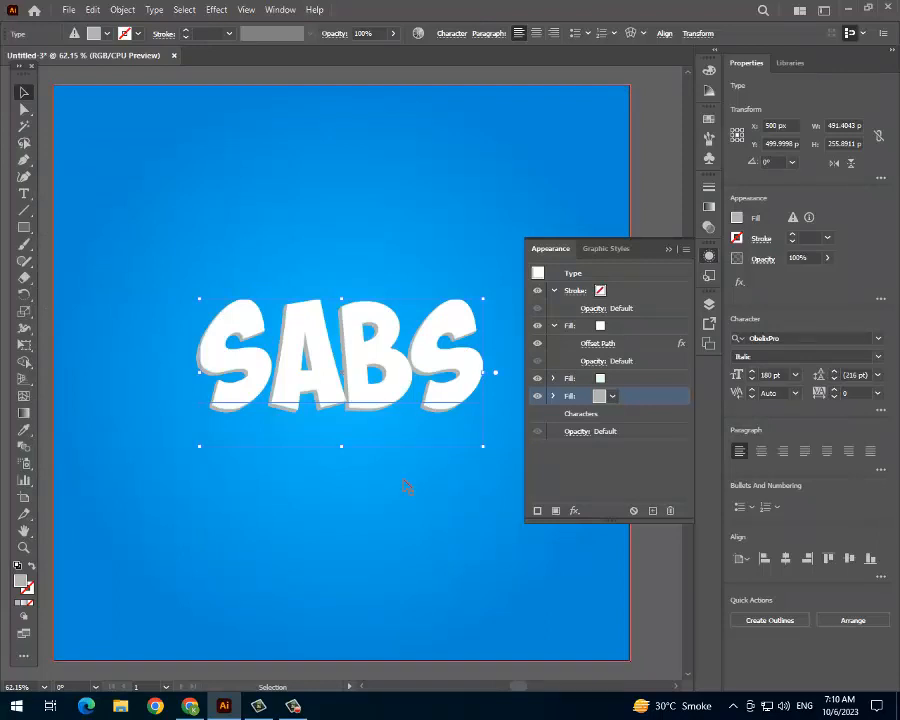
Duplicate the text's gray fill and color the lowest copy red.
{"action": "left_click", "coordinate": [654, 512]}
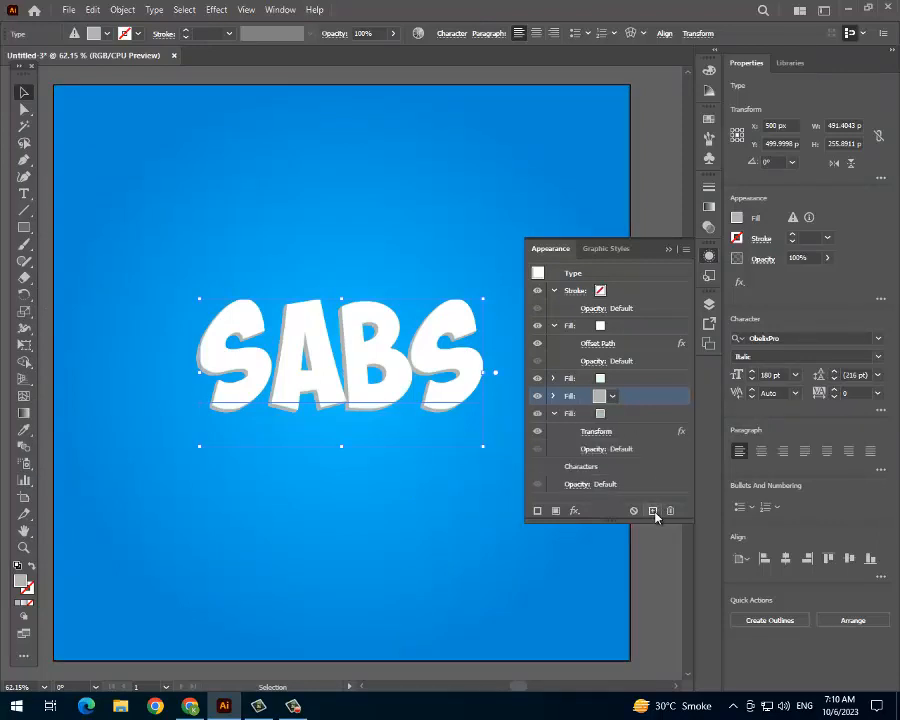
{"action": "left_click", "coordinate": [603, 413]}
{"action": "left_click", "coordinate": [600, 413]}
{"action": "left_click", "coordinate": [559, 440]}
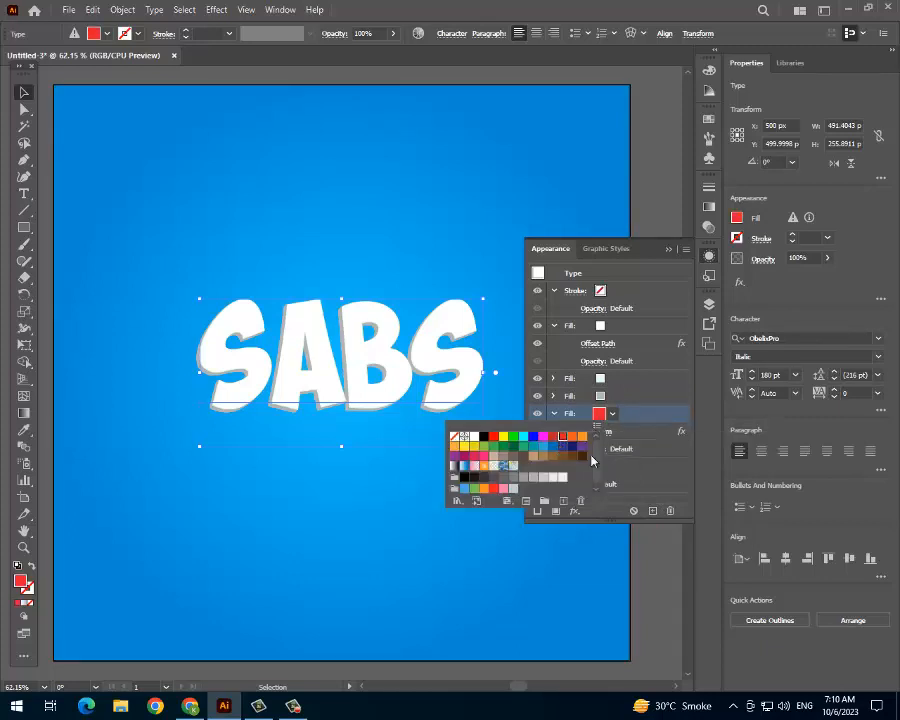
{"action": "left_click", "coordinate": [622, 413]}
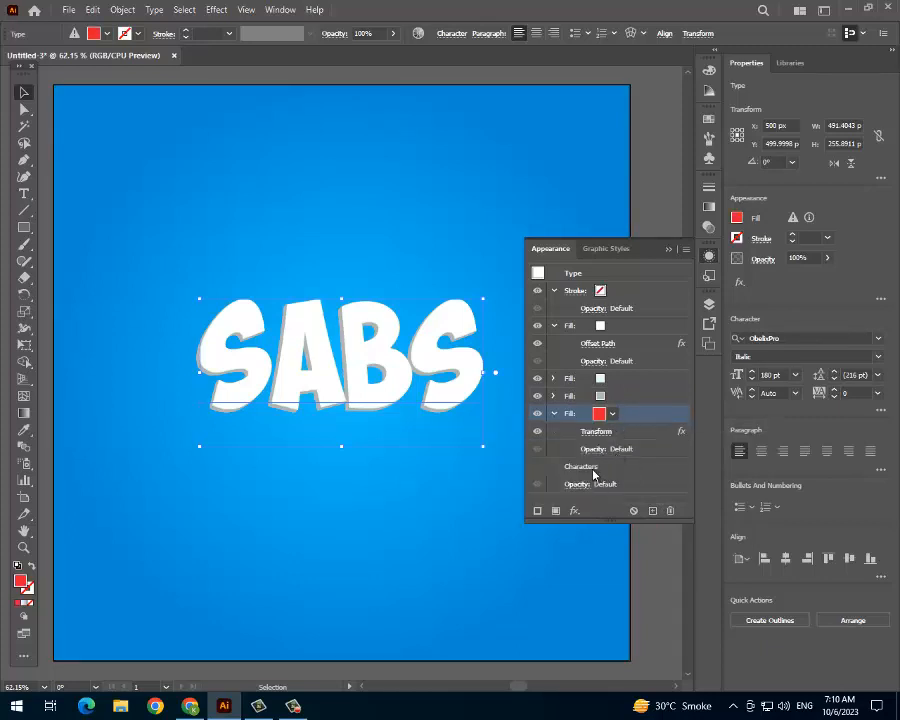
Remove the Transform effect from the text's red fill and move that fill above all the other fills.
{"action": "left_click", "coordinate": [609, 433]}
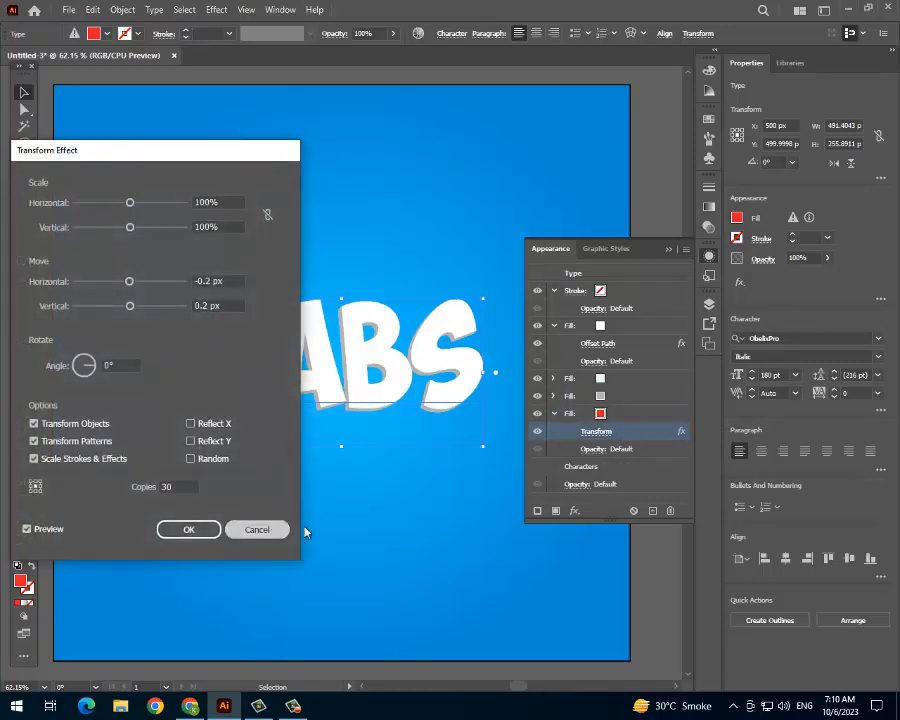
{"action": "left_click", "coordinate": [268, 529]}
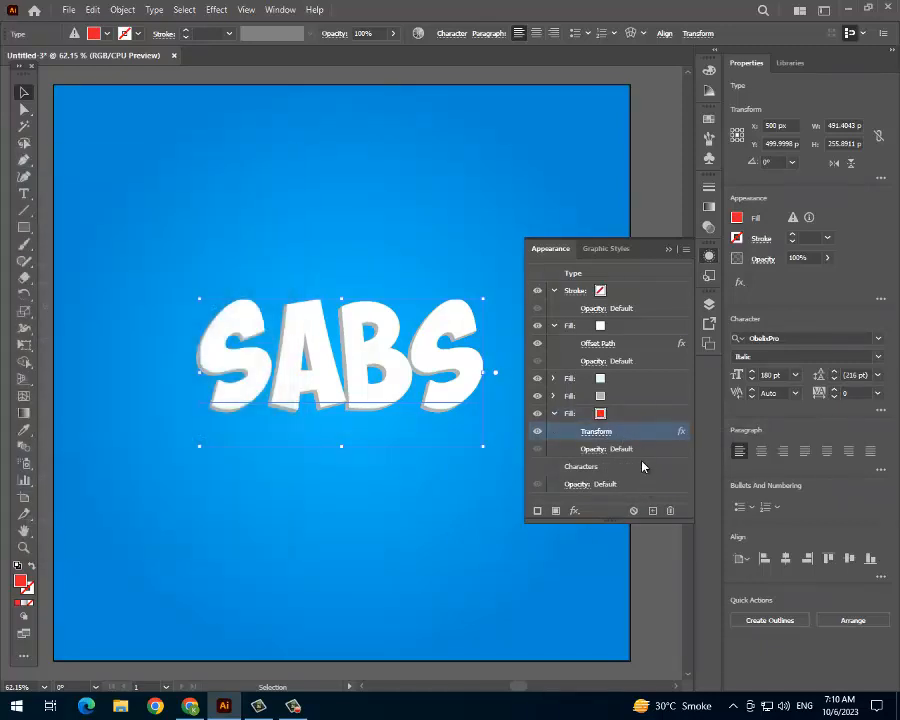
{"action": "left_click", "coordinate": [673, 513]}
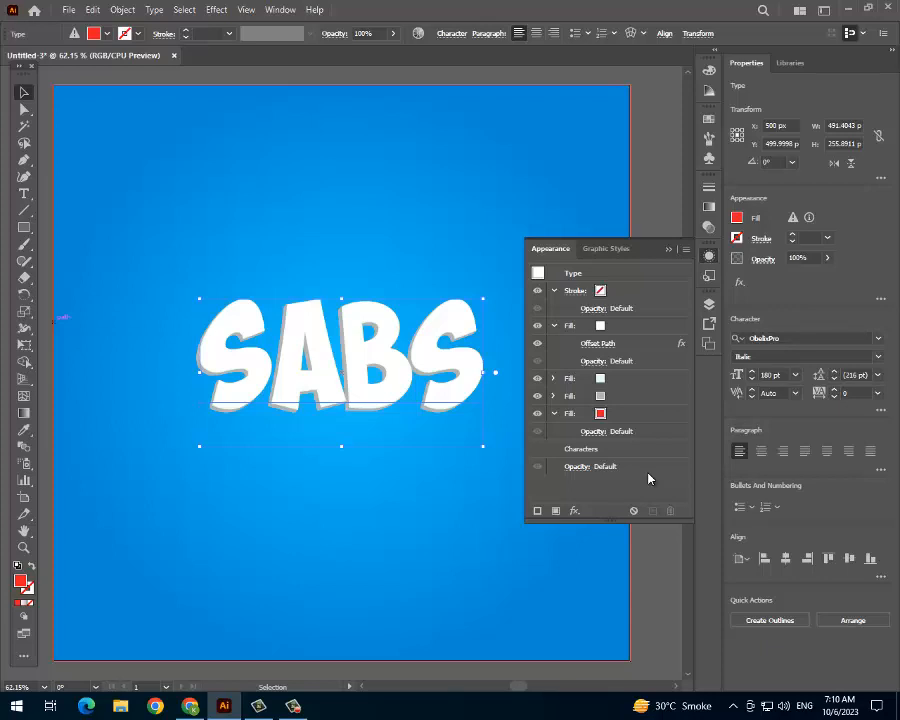
{"action": "left_click_drag", "start_coordinate": [619, 416], "coordinate": [622, 317]}
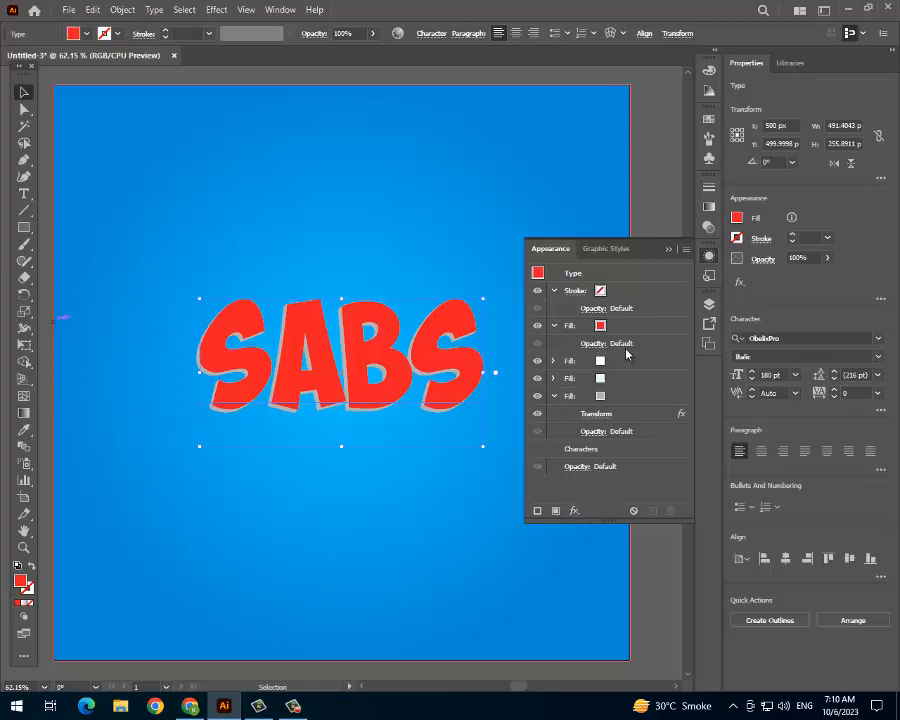
Apply a Transform effect to the text's red fill, moving it -6 px horizontally and 6 px vertically.
{"action": "left_click", "coordinate": [612, 325]}
{"action": "left_click", "coordinate": [573, 512]}
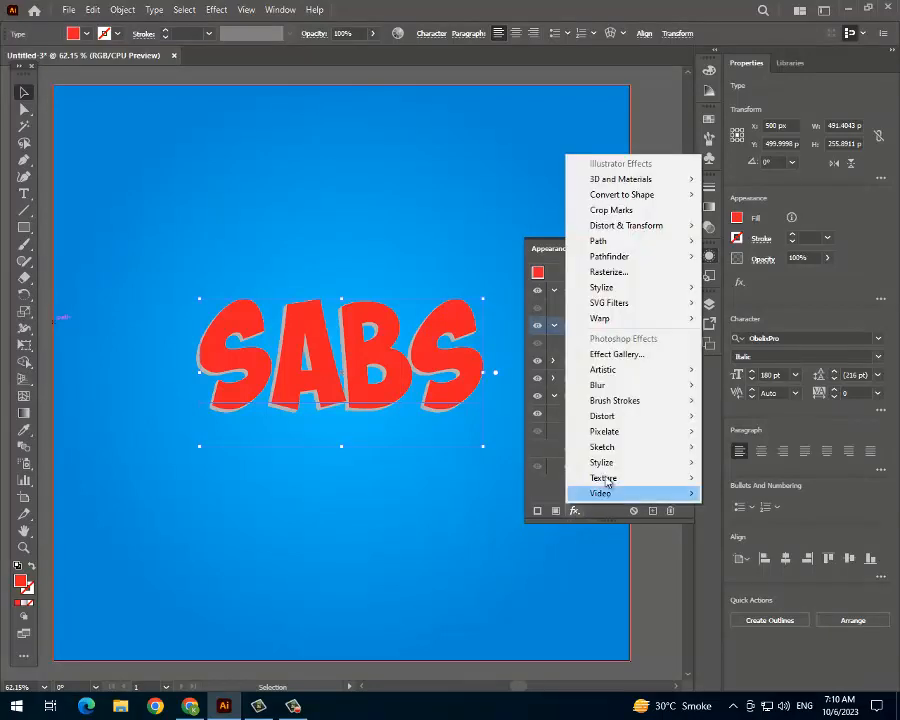
{"action": "mouse_move", "coordinate": [653, 225]}
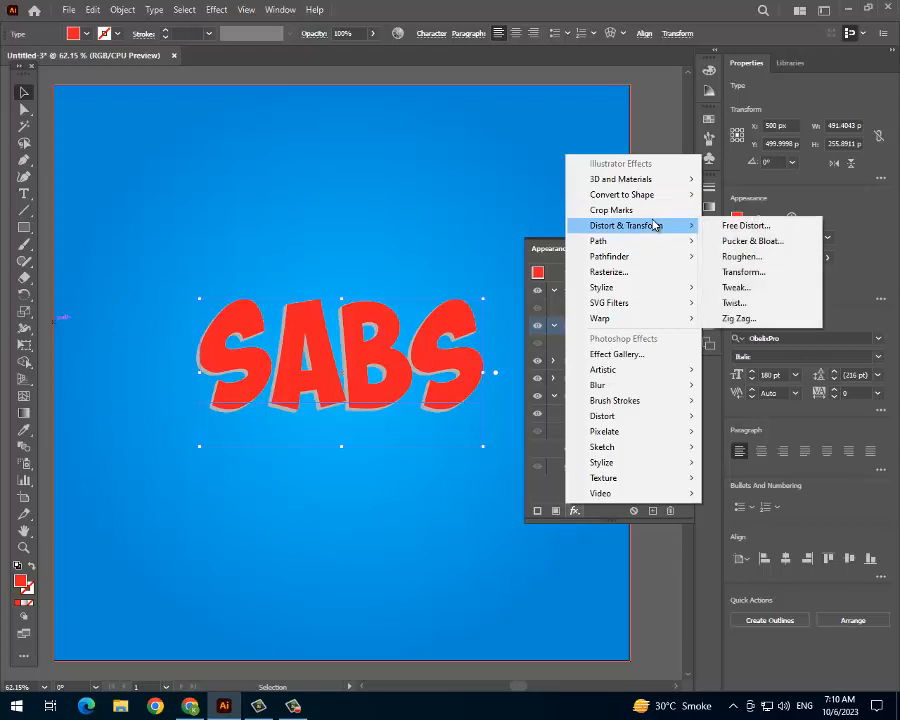
{"action": "left_click", "coordinate": [738, 272]}
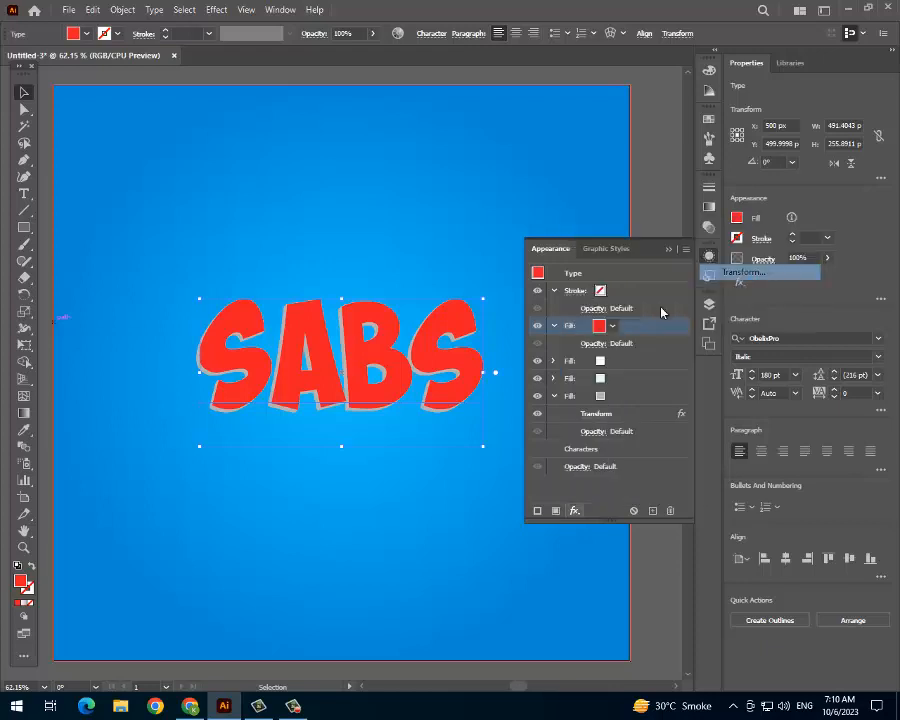
{"action": "left_click", "coordinate": [196, 281]}
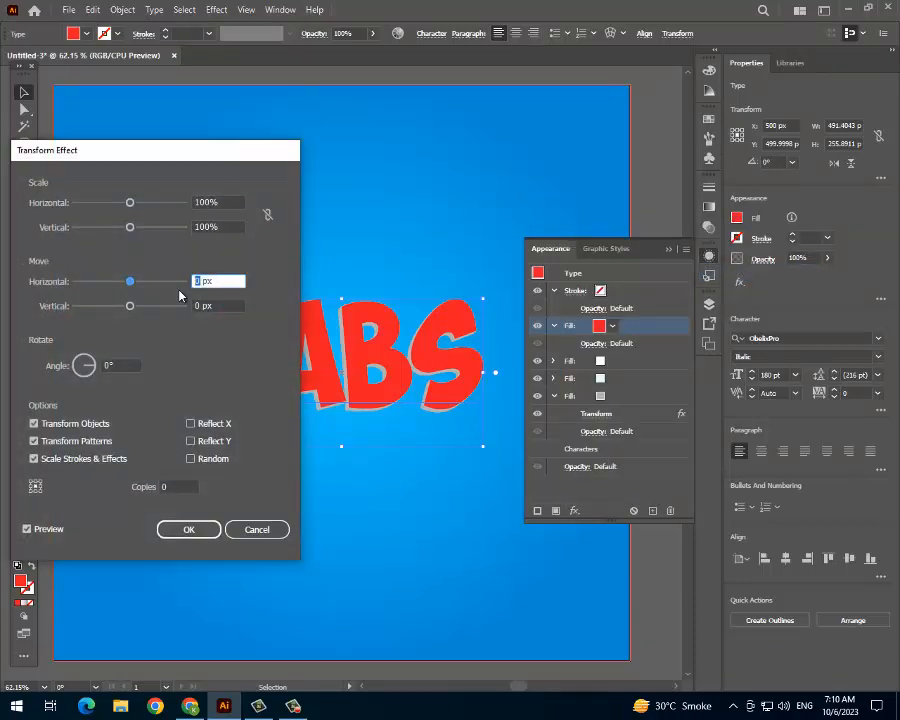
{"action": "type", "text": "-6"}
{"action": "double_click", "coordinate": [195, 304]}
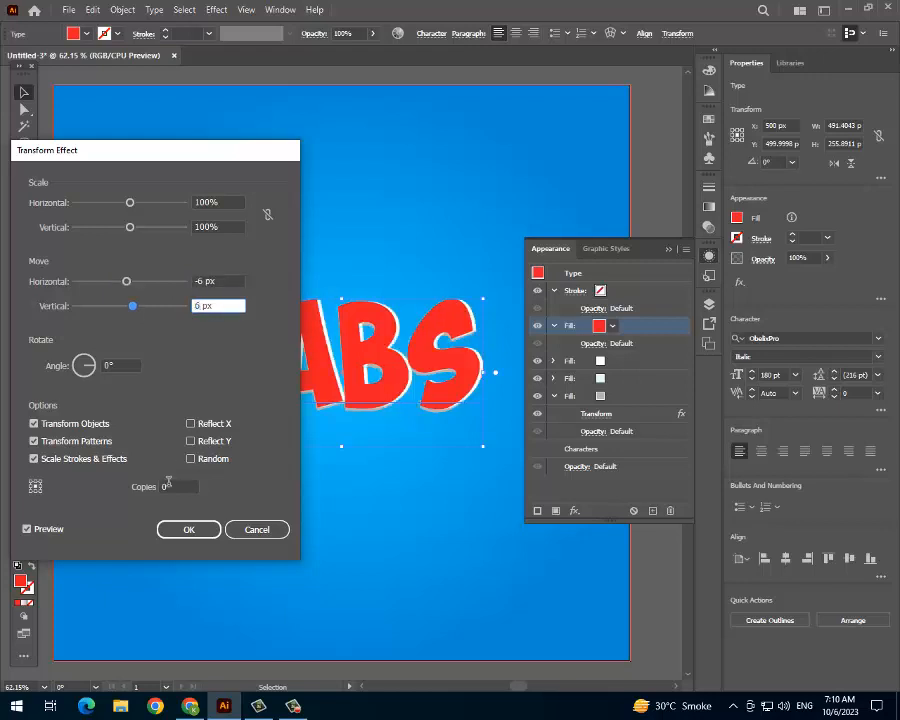
{"action": "left_click", "coordinate": [169, 485]}
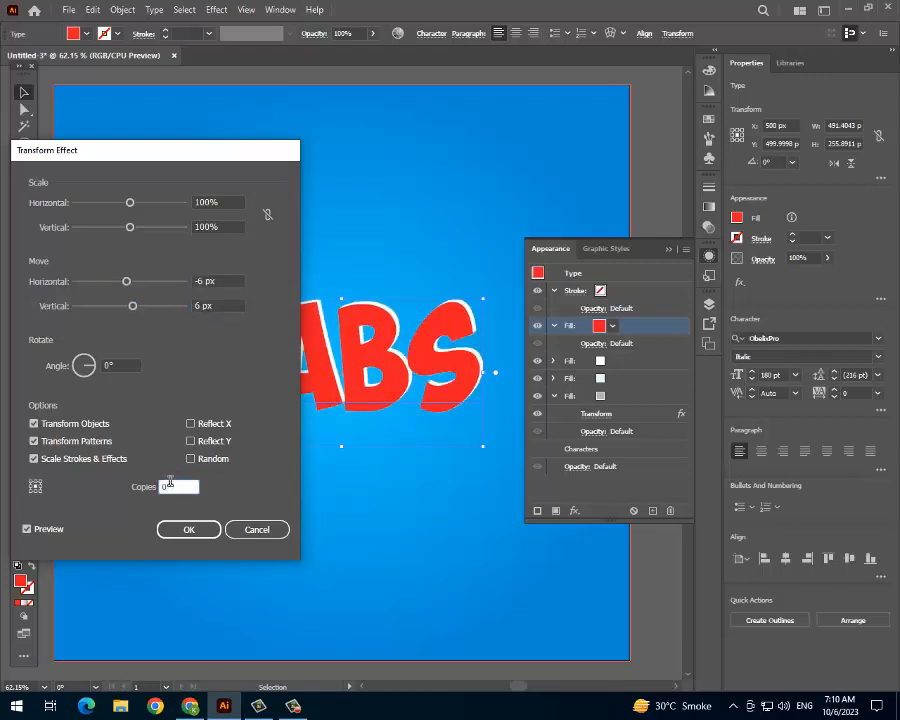
{"action": "left_click", "coordinate": [200, 529]}
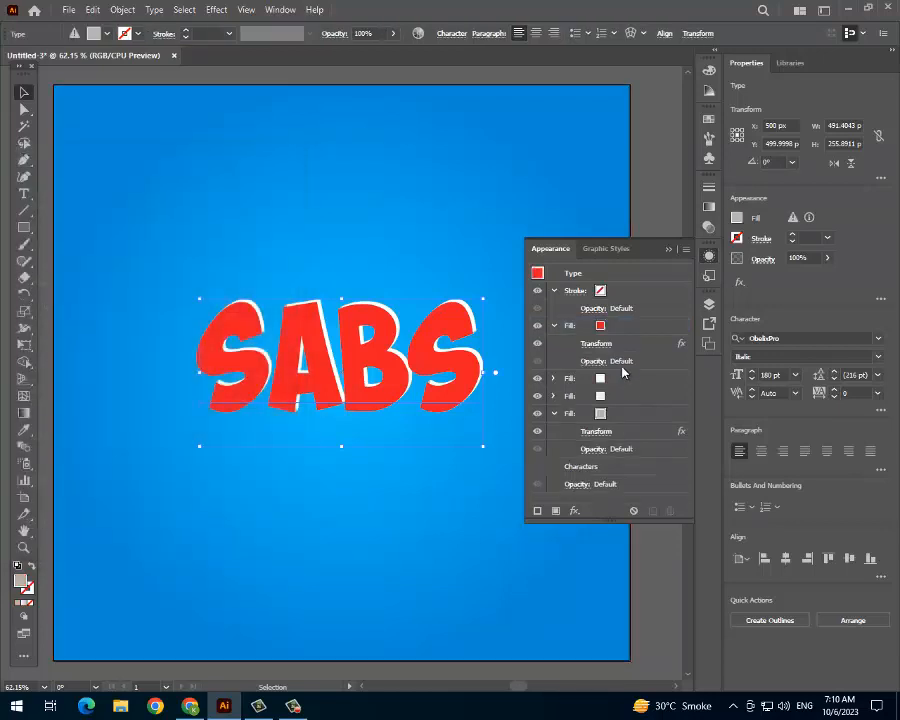
Collapse the top and bottom fills' settings and move the red fill beneath the gray fill.
{"action": "left_click", "coordinate": [553, 413]}
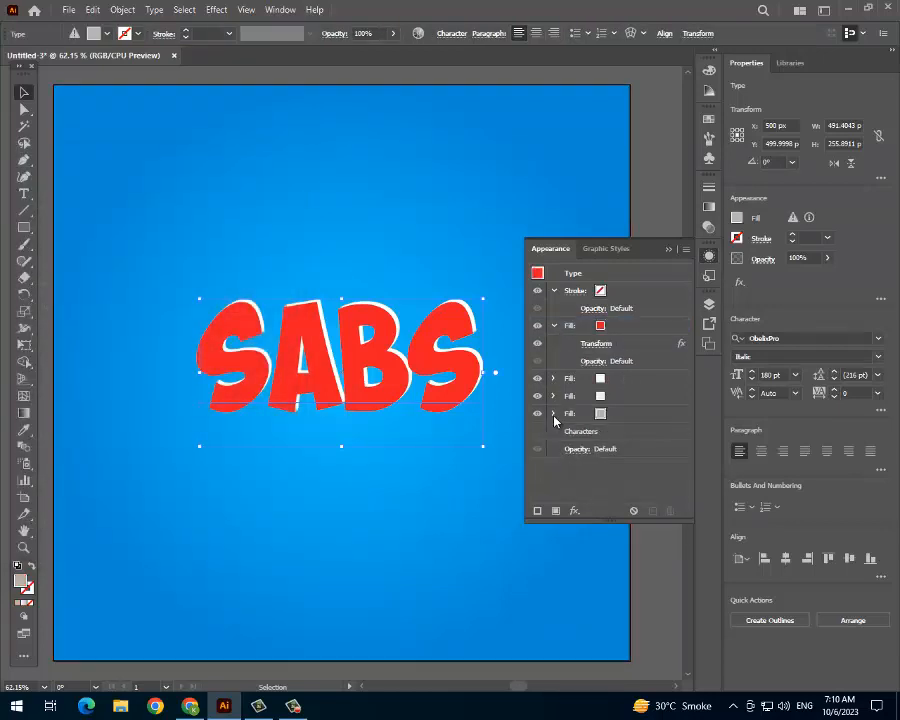
{"action": "left_click", "coordinate": [553, 325]}
{"action": "left_click_drag", "start_coordinate": [615, 328], "coordinate": [621, 394]}
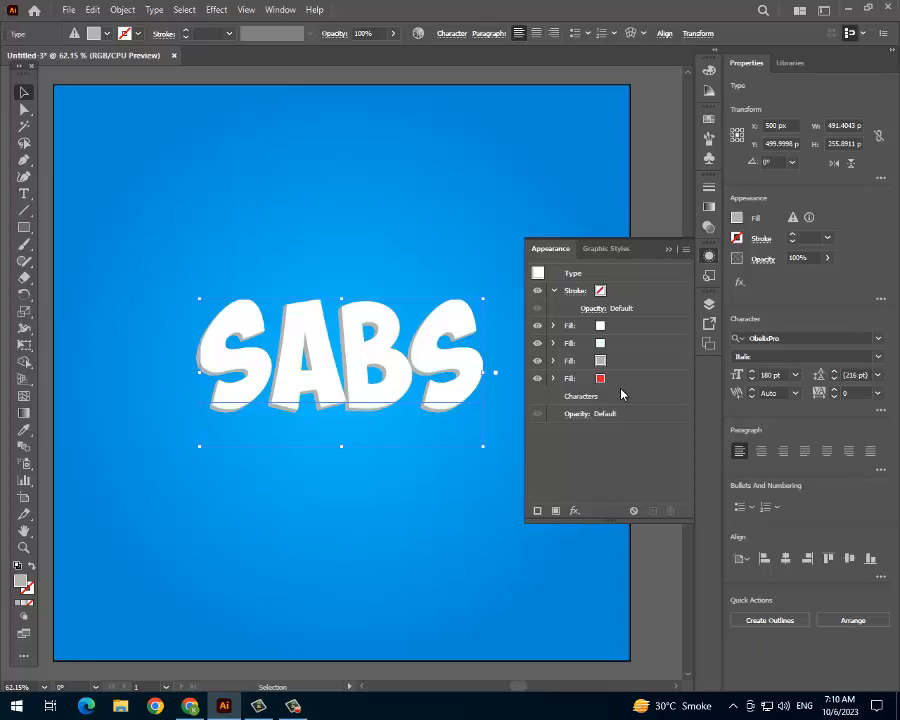
Duplicate the text's red fill and apply an Offset Path effect of 10 px to the lowest copy.
{"action": "left_click", "coordinate": [622, 377]}
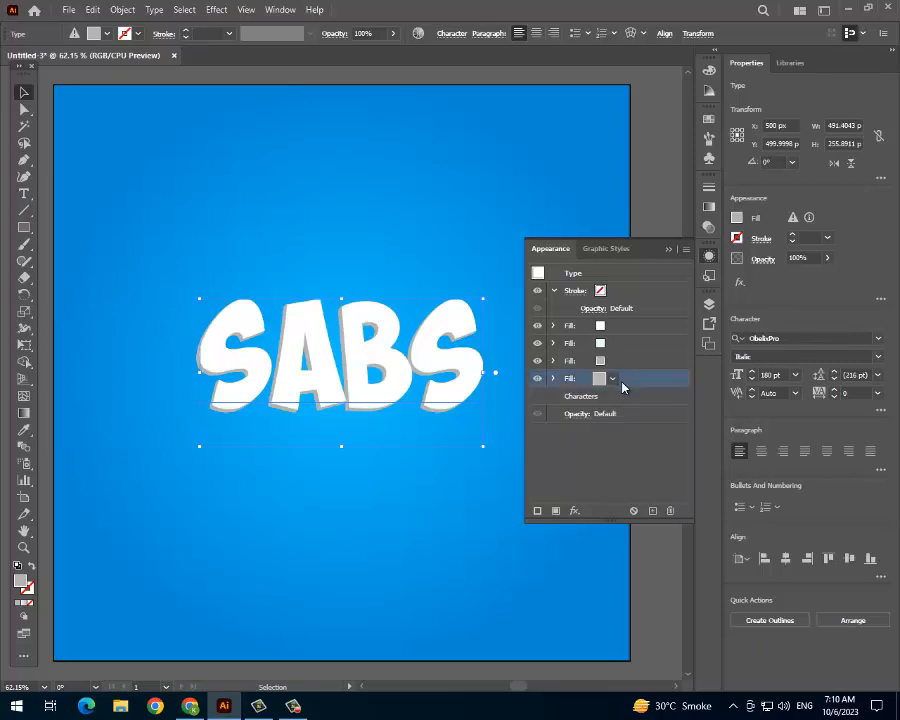
{"action": "left_click", "coordinate": [652, 510]}
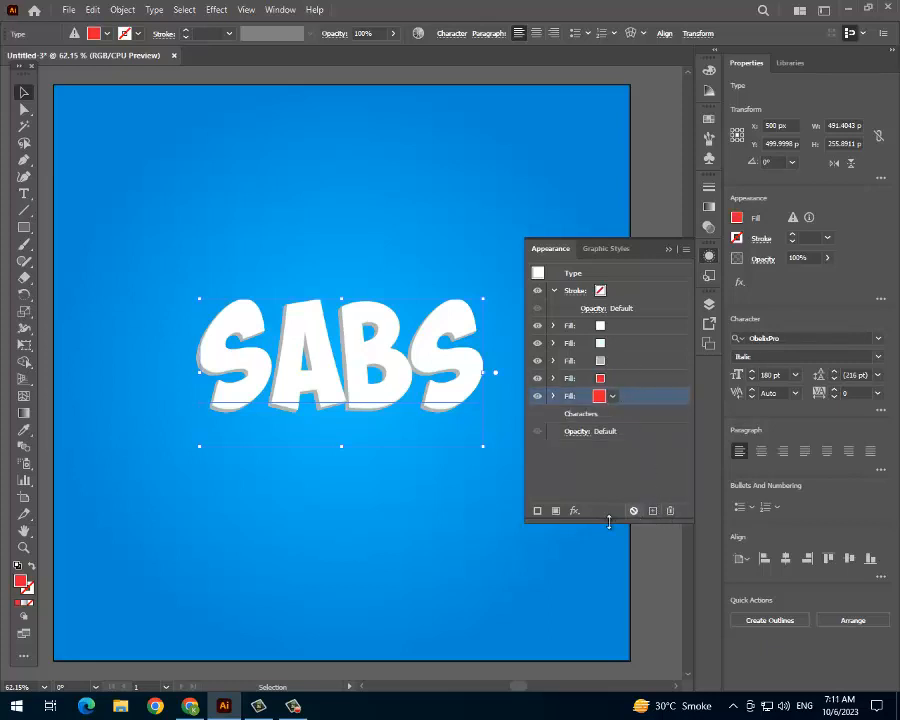
{"action": "left_click", "coordinate": [573, 511]}
{"action": "mouse_move", "coordinate": [680, 241]}
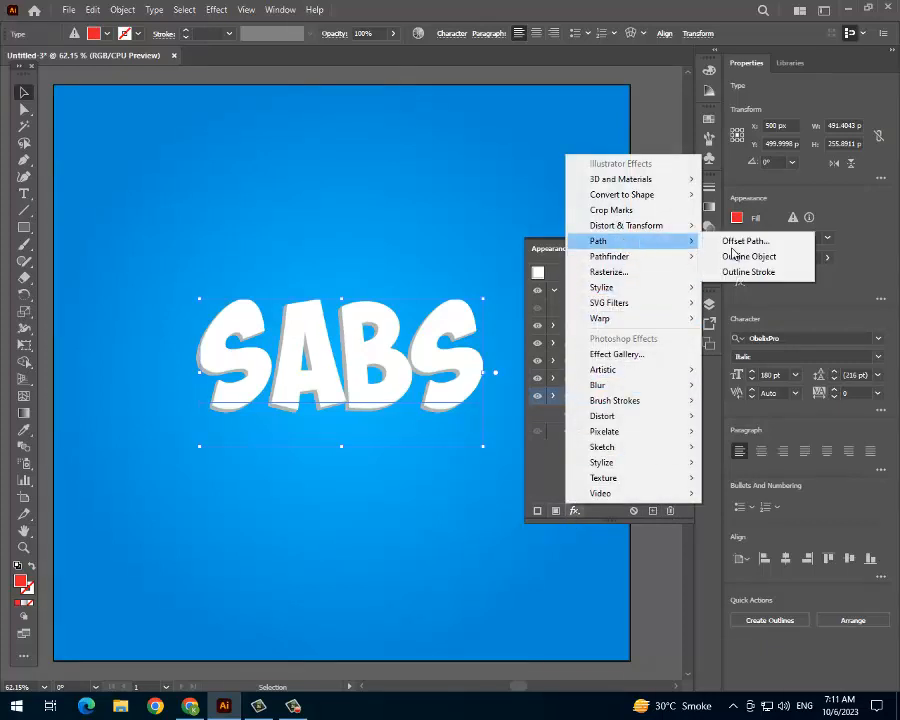
{"action": "left_click", "coordinate": [745, 240]}
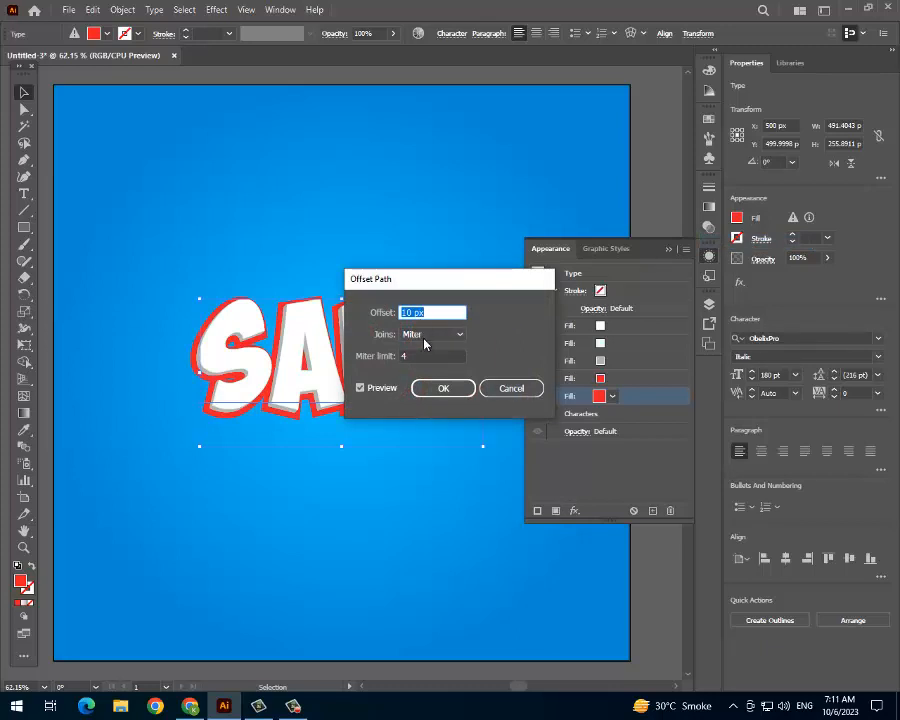
{"action": "left_click", "coordinate": [426, 334]}
{"action": "left_click", "coordinate": [427, 365]}
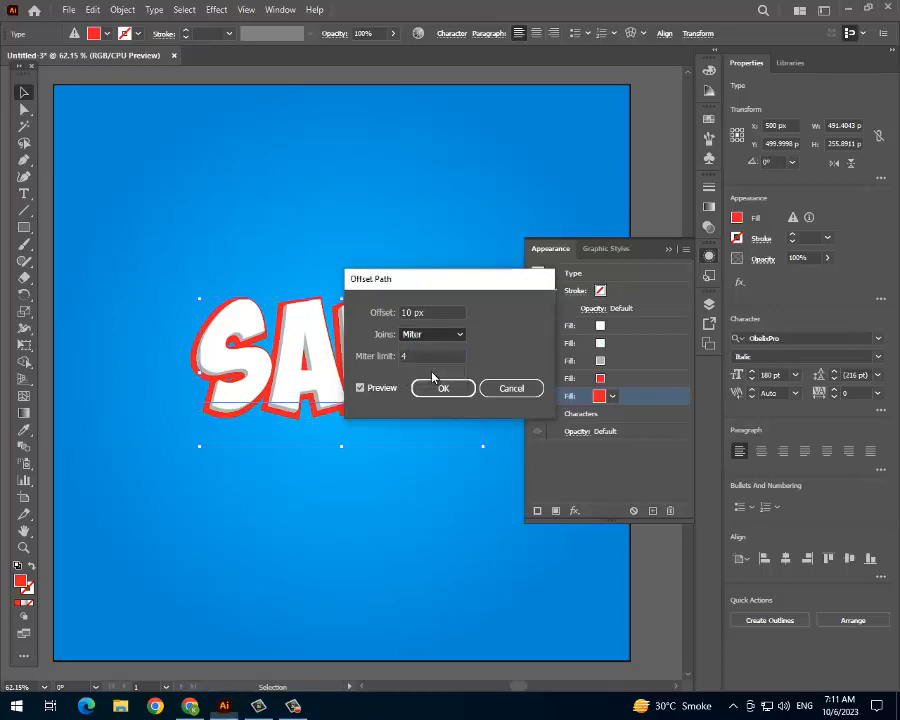
{"action": "left_click", "coordinate": [444, 389]}
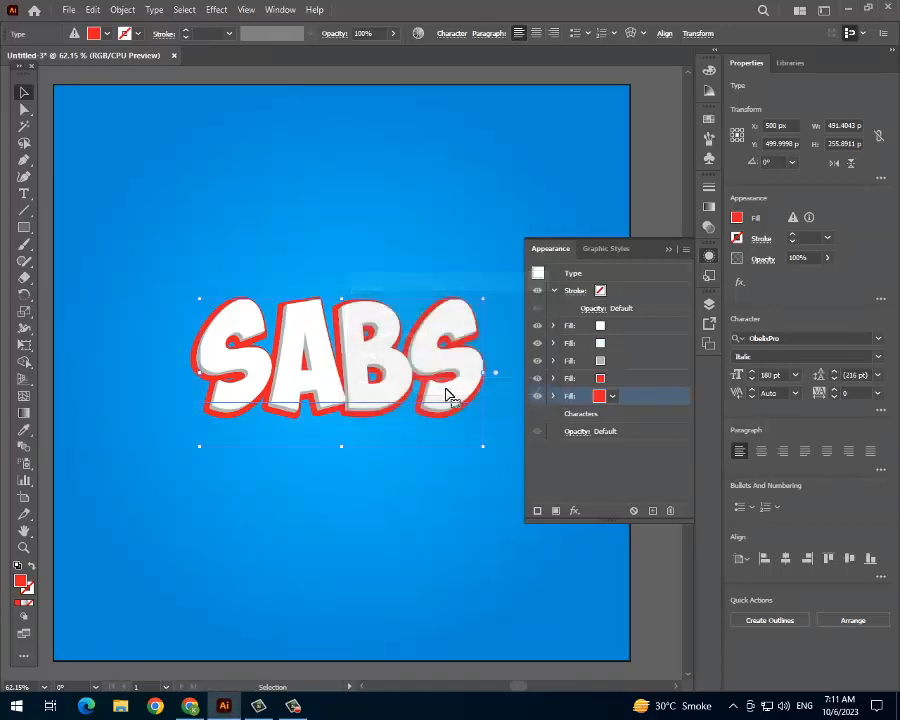
Apply a linear gradient at a -90° angle to the text's lowest red fill.
{"action": "left_click", "coordinate": [708, 209]}
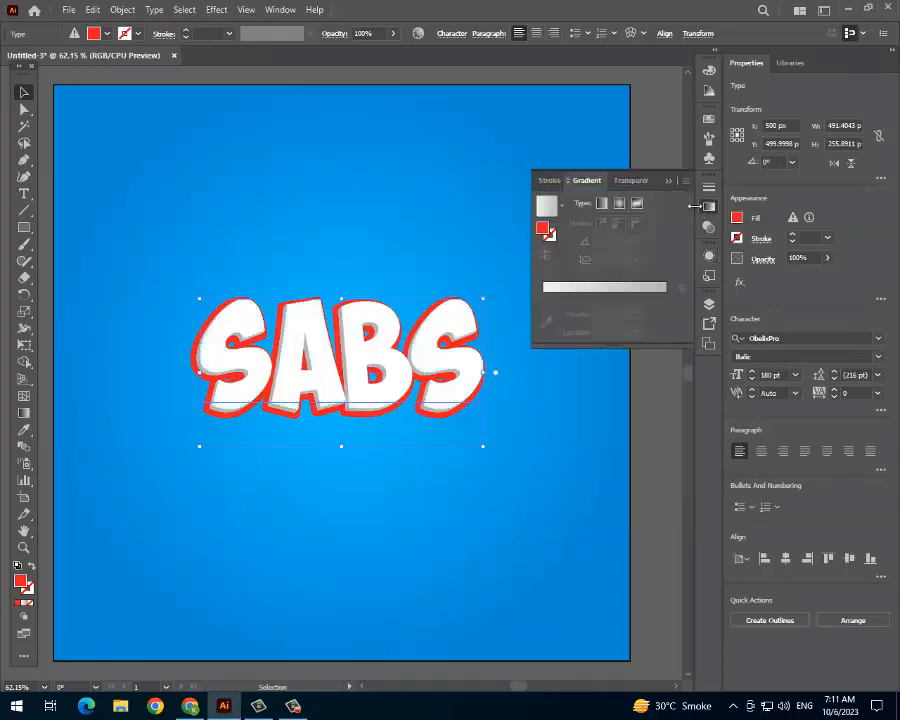
{"action": "left_click", "coordinate": [603, 205]}
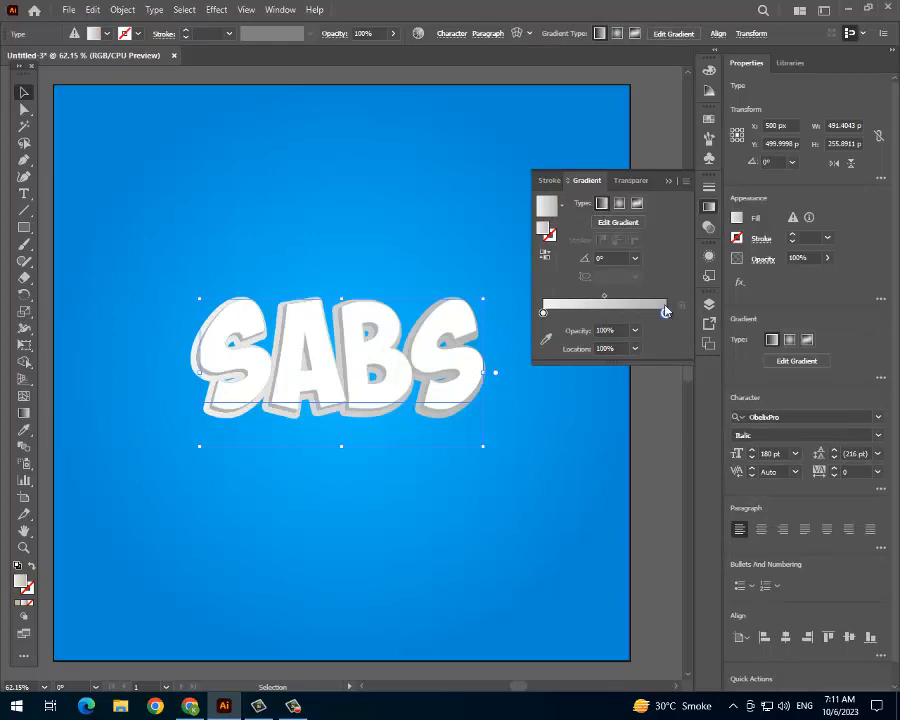
{"action": "left_click", "coordinate": [634, 258]}
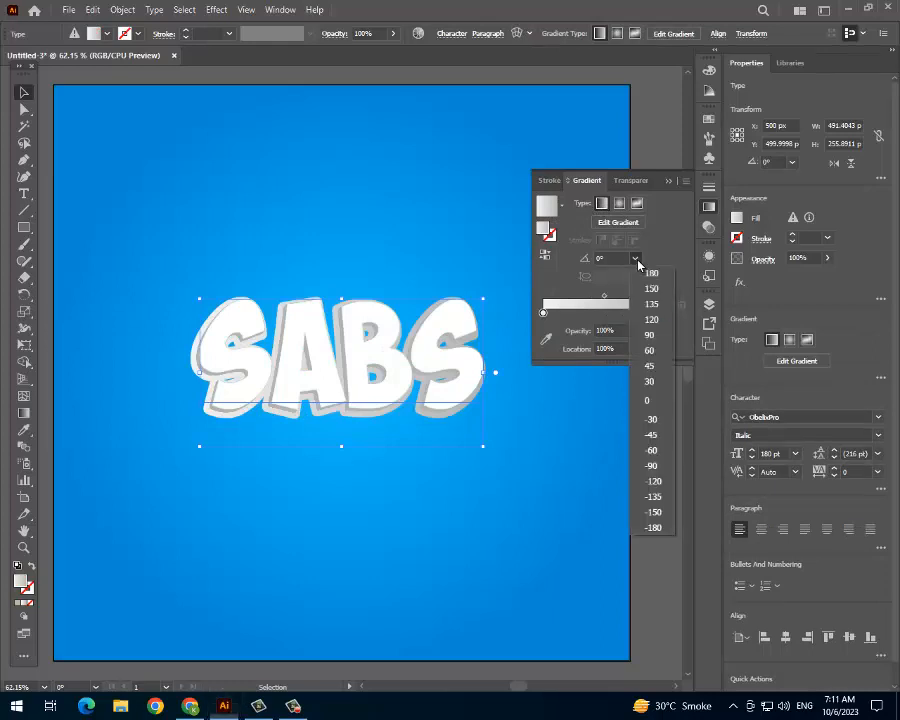
{"action": "left_click", "coordinate": [652, 465]}
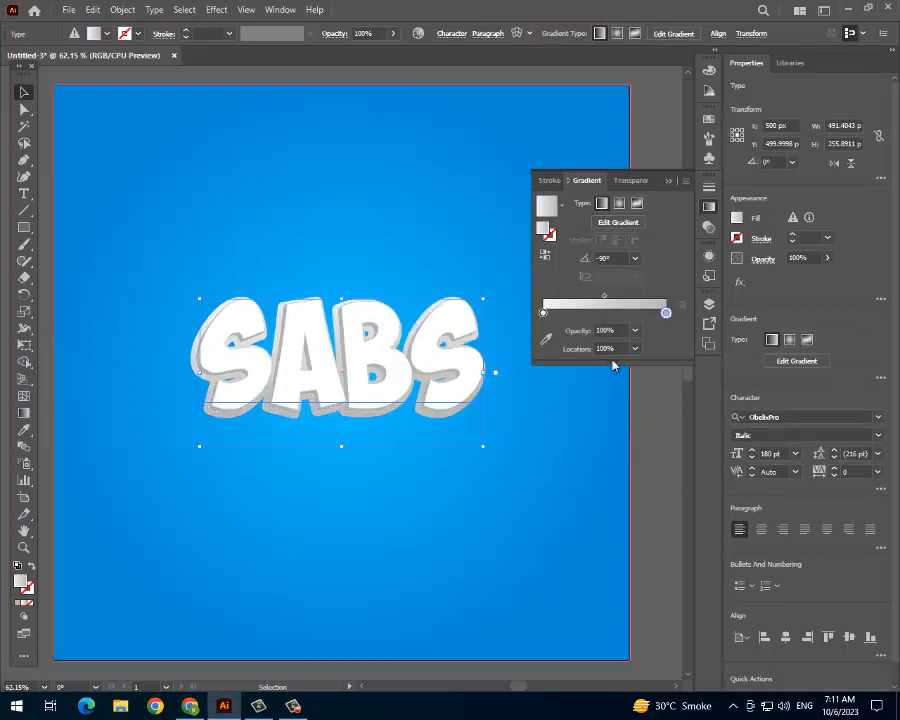
Recolor the lowest fill's gradient with light orange at the end stop and a slightly darker orange at the start stop.
{"action": "double_click", "coordinate": [666, 313]}
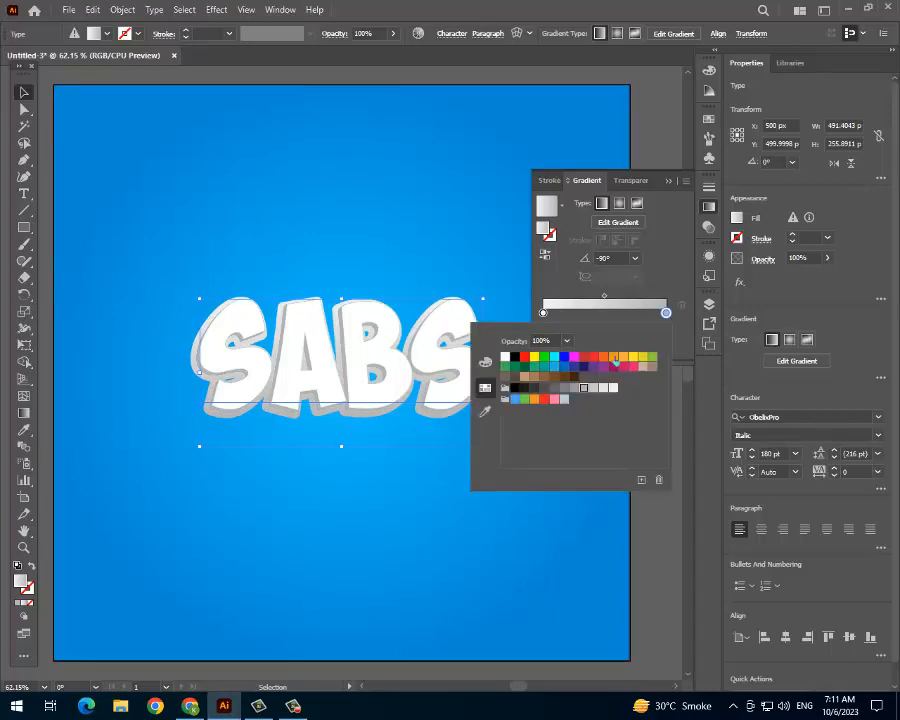
{"action": "left_click", "coordinate": [603, 357]}
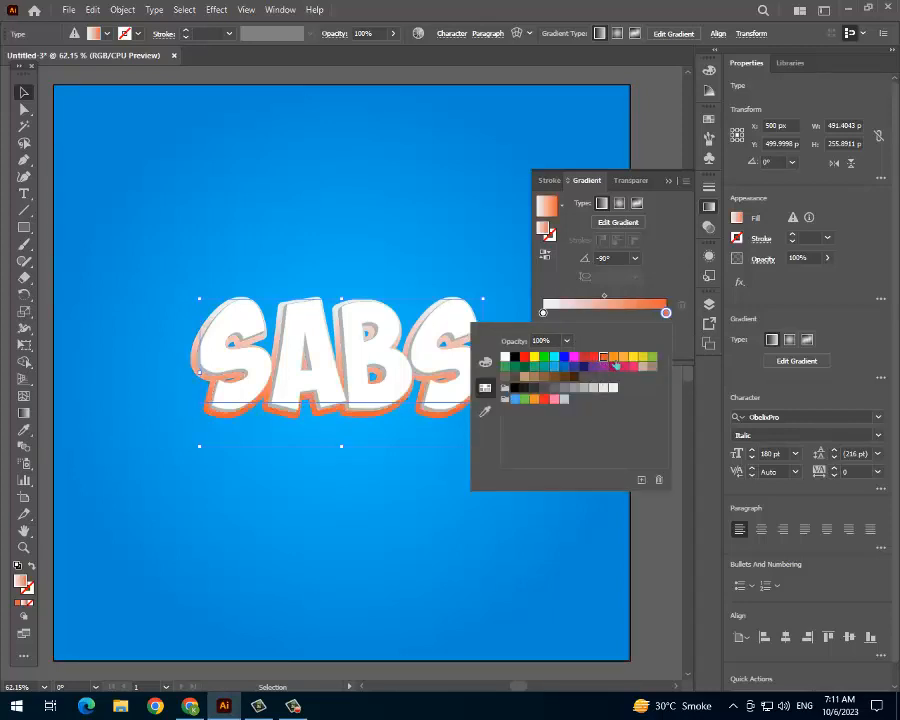
{"action": "left_click", "coordinate": [627, 358]}
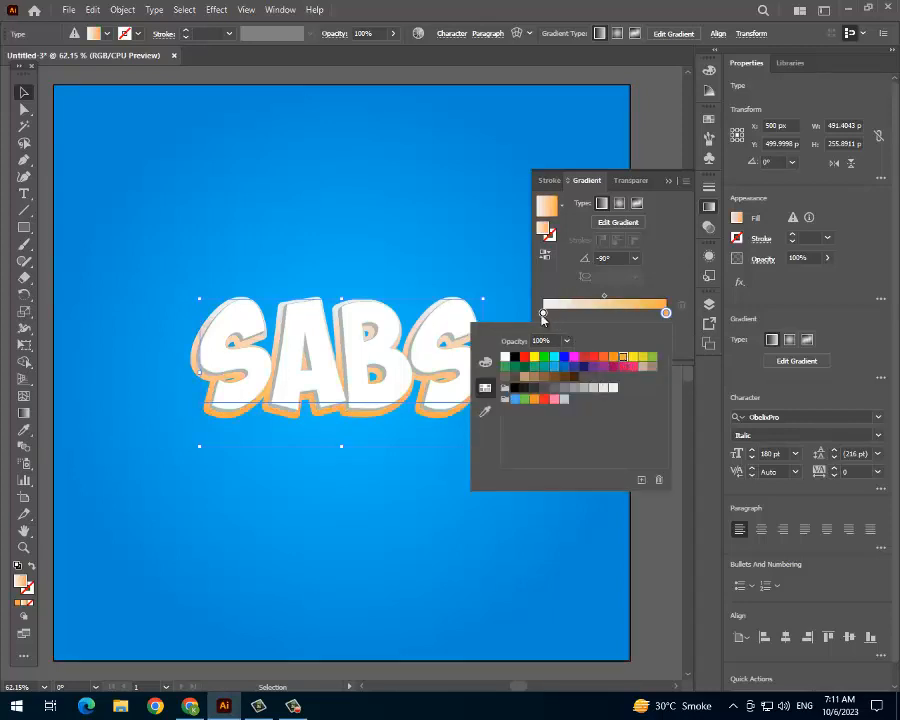
{"action": "left_click", "coordinate": [543, 313]}
{"action": "double_click", "coordinate": [543, 313]}
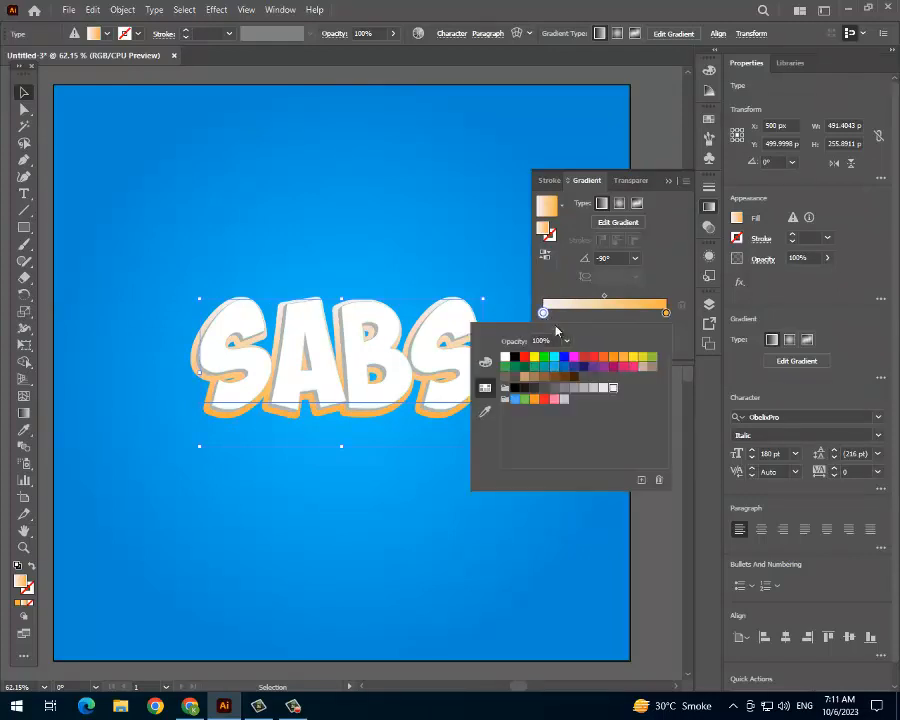
{"action": "left_click", "coordinate": [613, 357]}
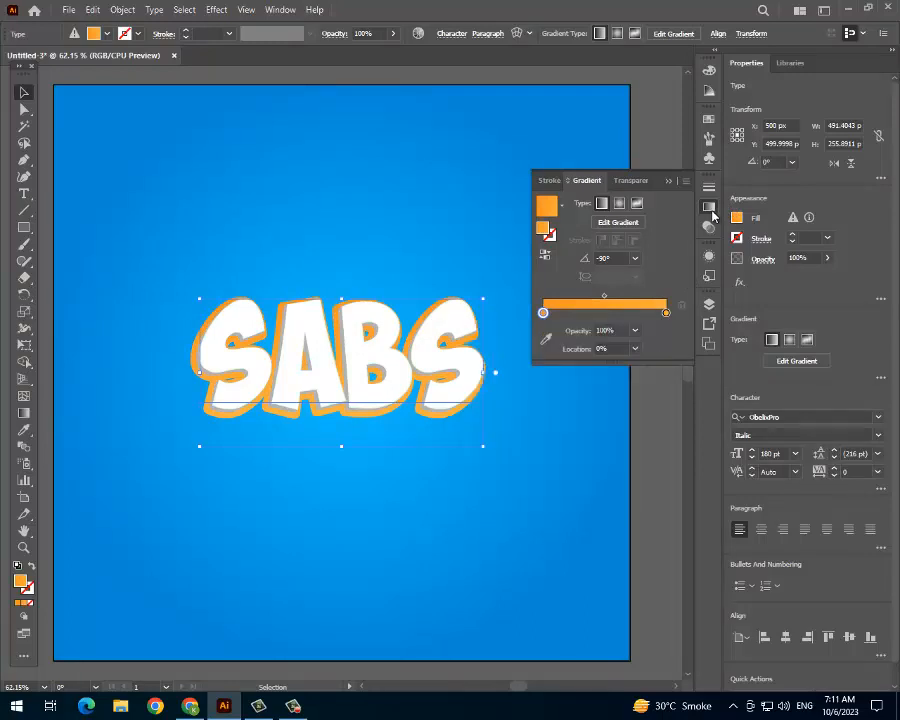
Apply the same orange linear gradient at -90° to the red fill just above the lowest fill.
{"action": "left_click", "coordinate": [710, 255]}
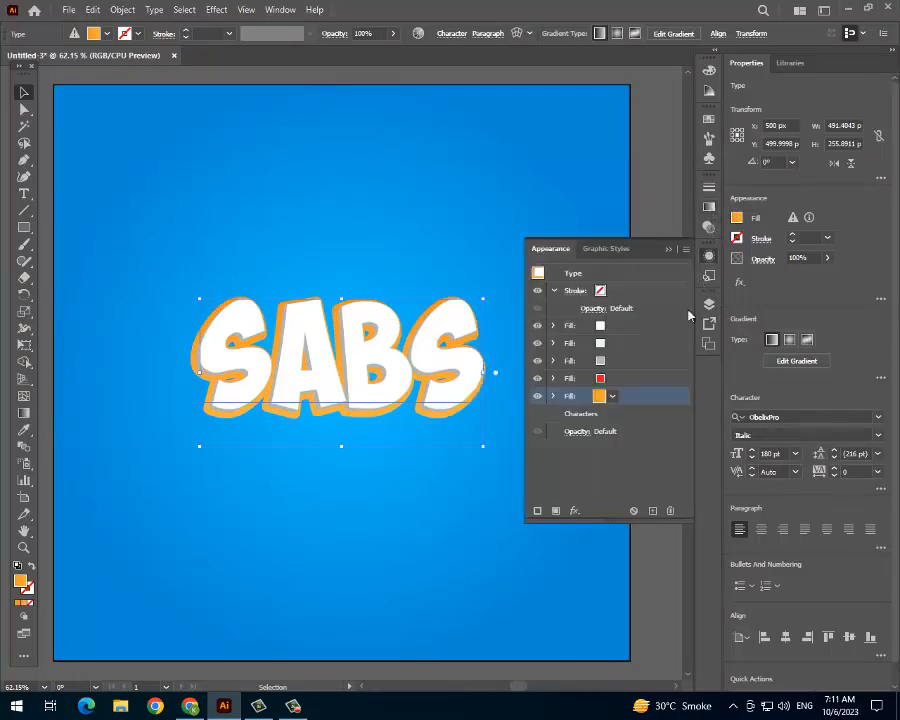
{"action": "left_click", "coordinate": [612, 380]}
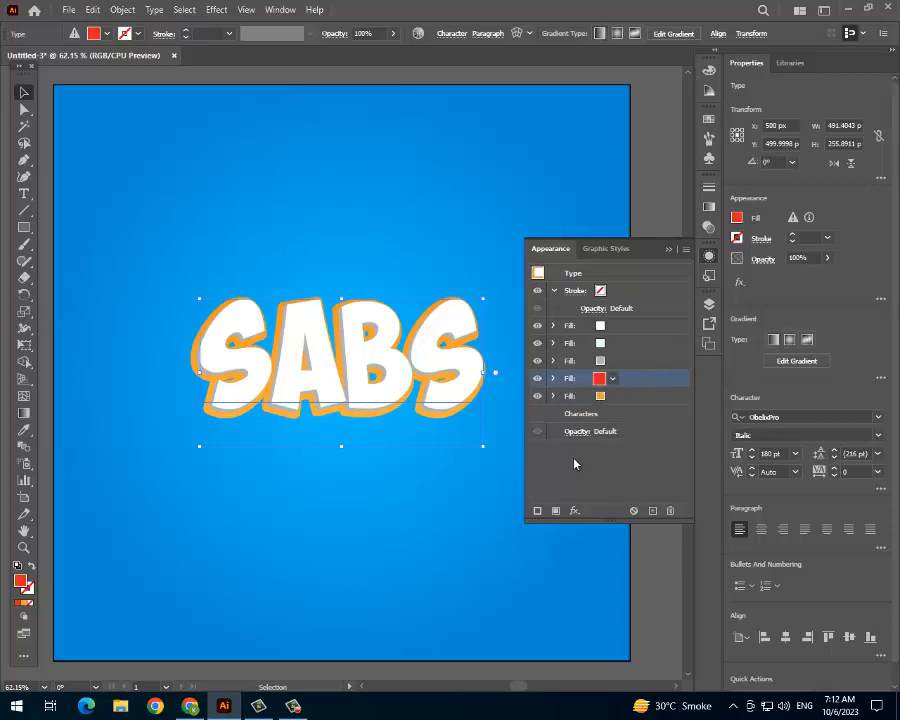
{"action": "left_click", "coordinate": [709, 209]}
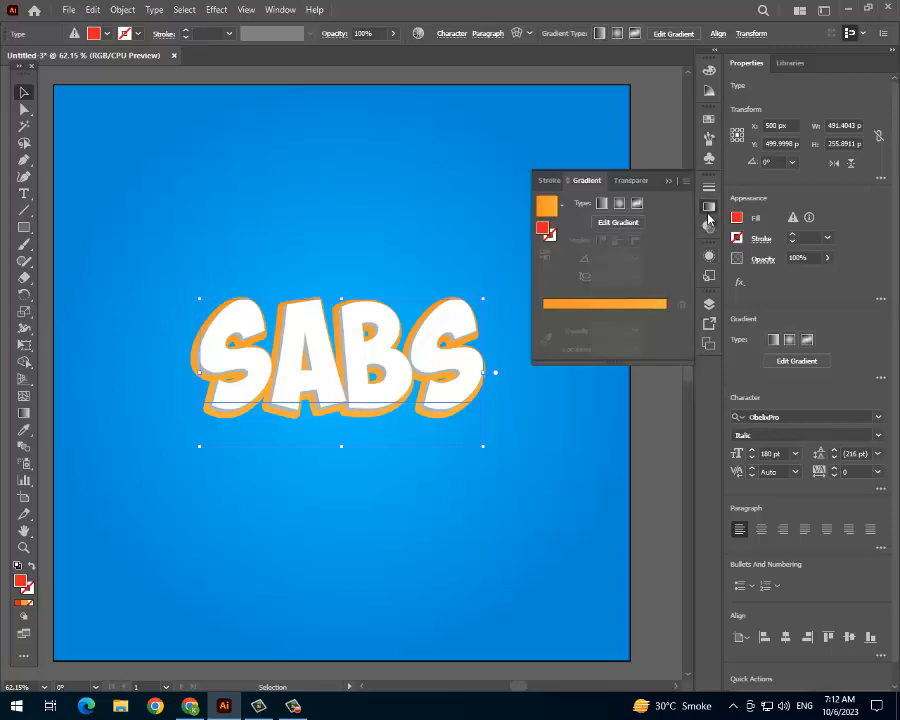
{"action": "left_click", "coordinate": [544, 211]}
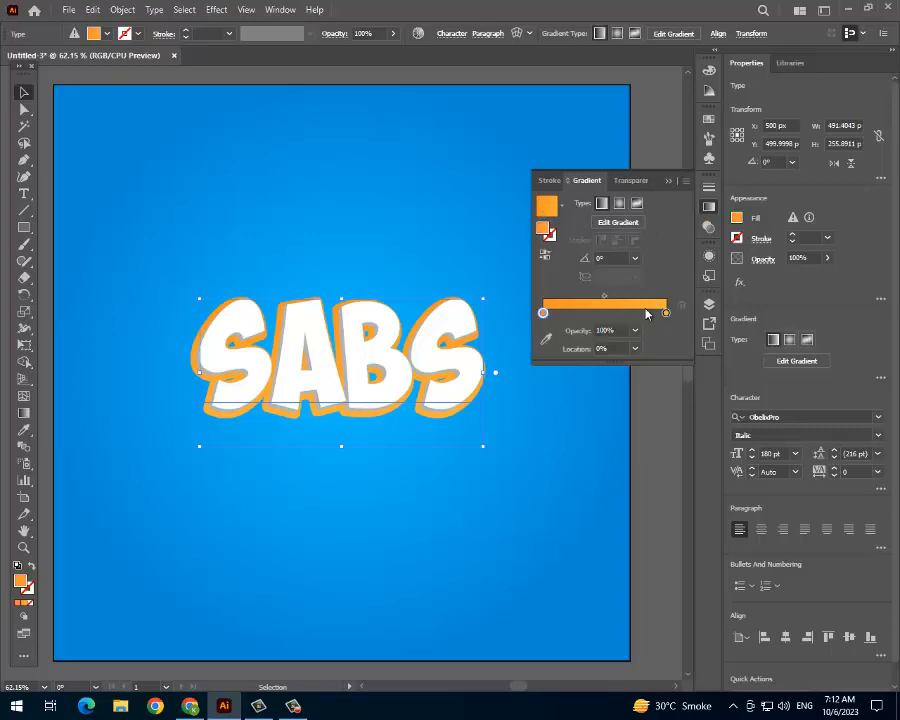
{"action": "left_click", "coordinate": [635, 259]}
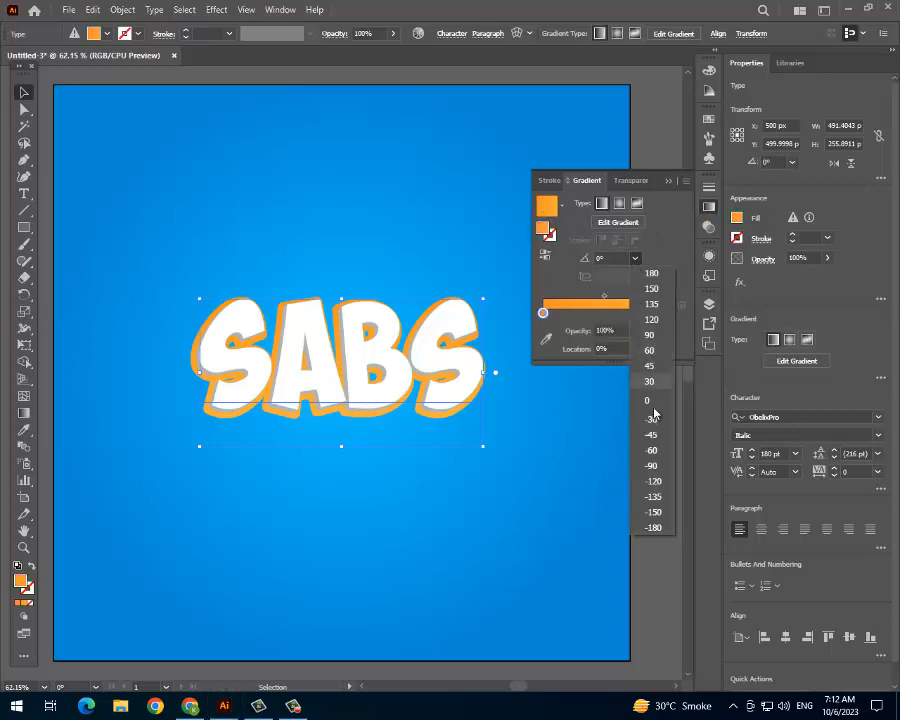
{"action": "left_click", "coordinate": [654, 466]}
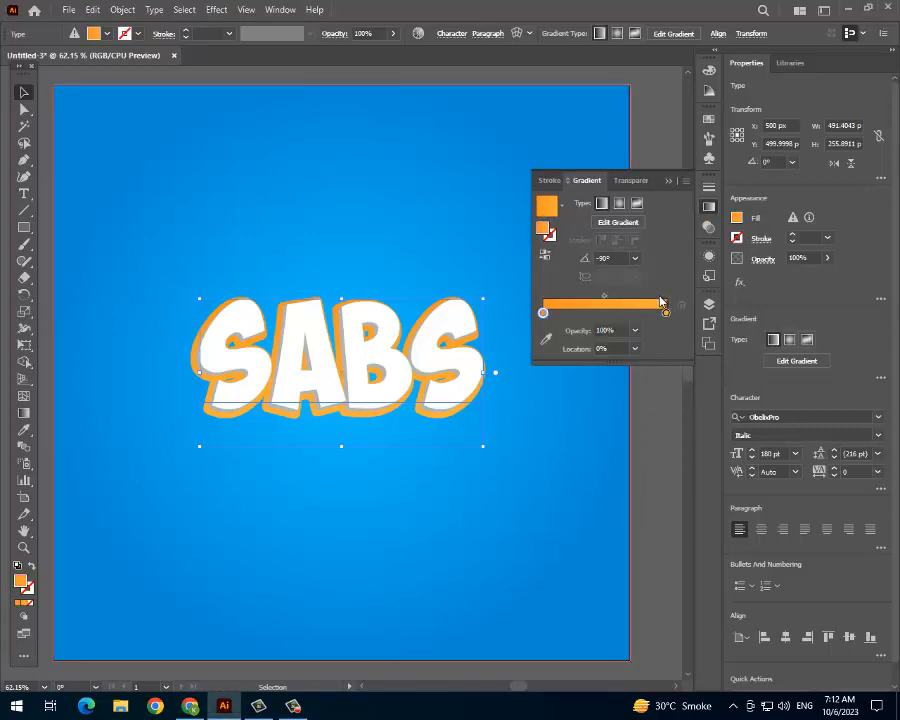
{"action": "left_click", "coordinate": [708, 206]}
Change the text's lowest fill to a solid deep orange swatch.
{"action": "left_click", "coordinate": [709, 255]}
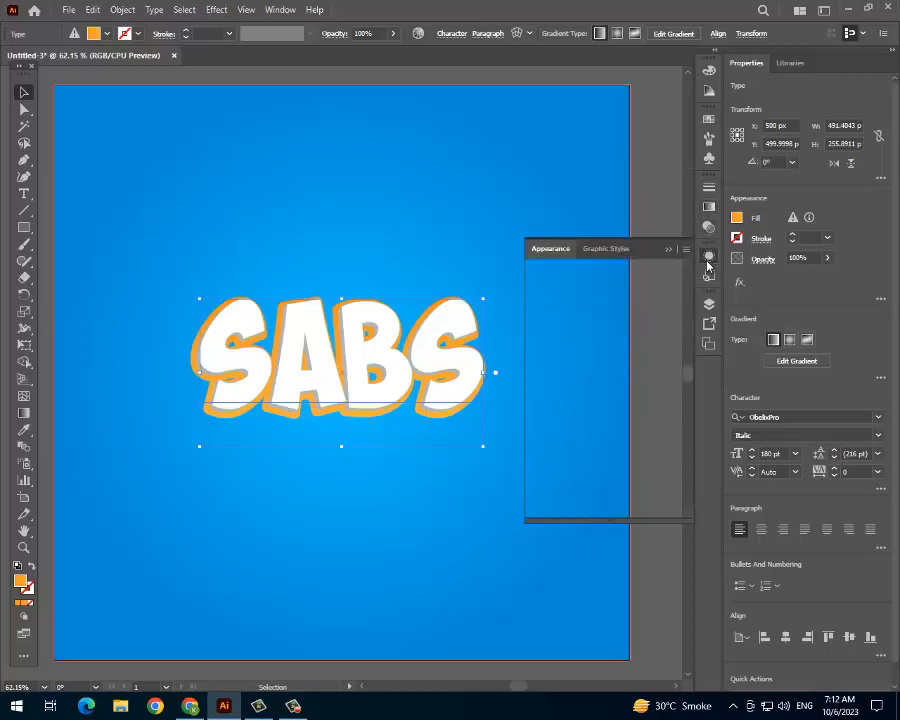
{"action": "left_click", "coordinate": [599, 397]}
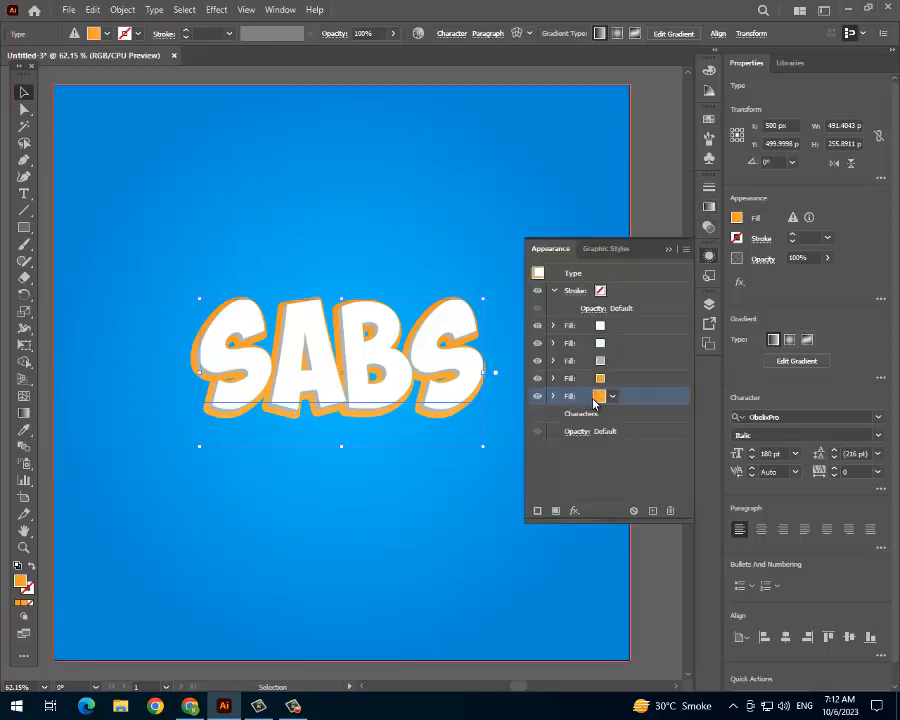
{"action": "left_click", "coordinate": [613, 396]}
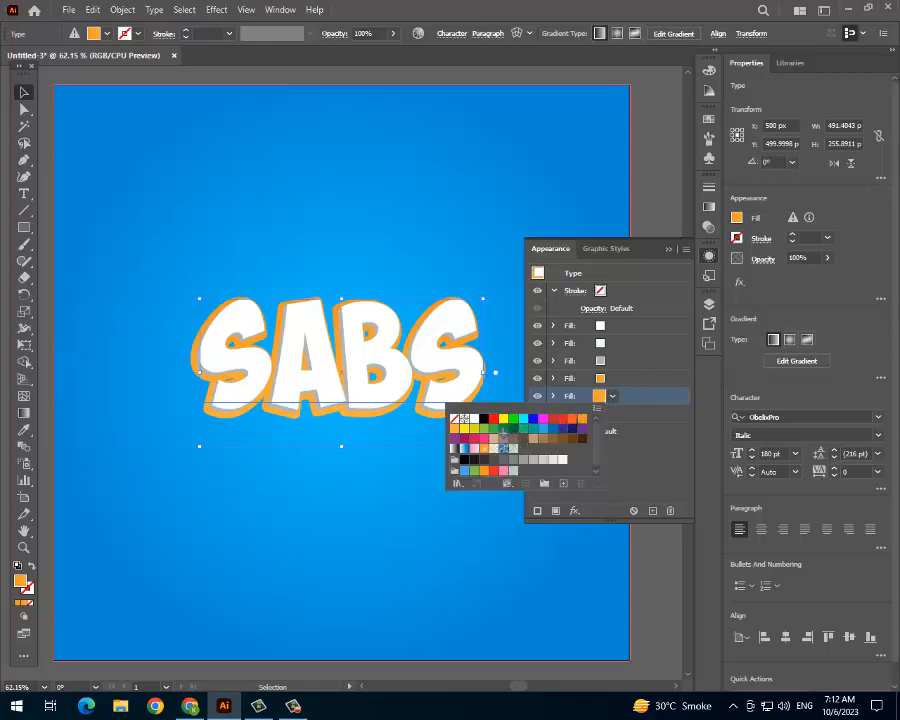
{"action": "left_click", "coordinate": [572, 421]}
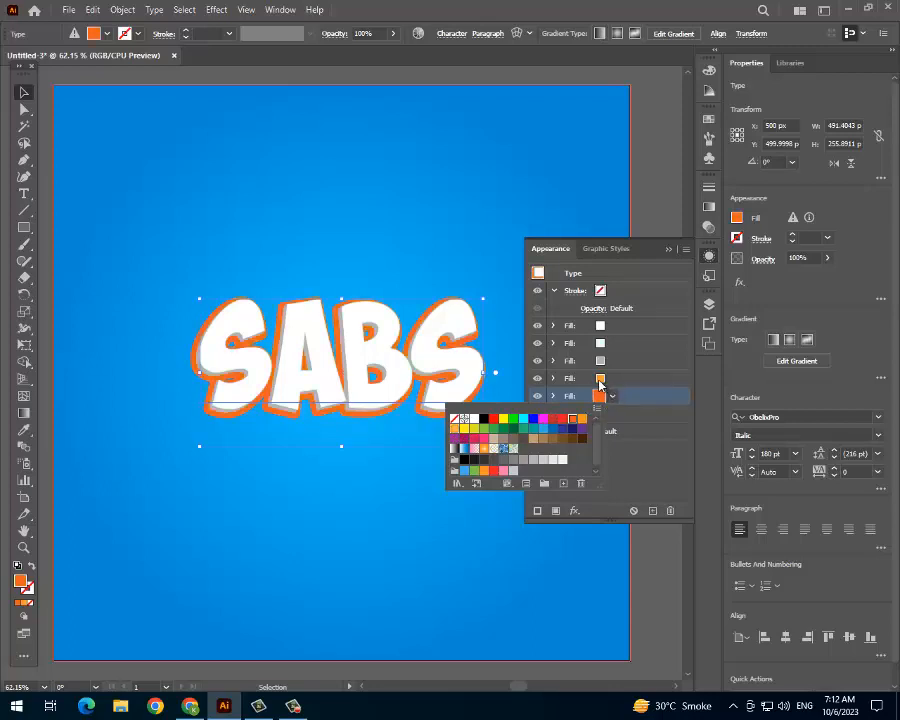
Apply the orange linear gradient to the text's lowest fill in place of its solid color.
{"action": "left_click", "coordinate": [600, 384]}
{"action": "key", "text": "F6"}
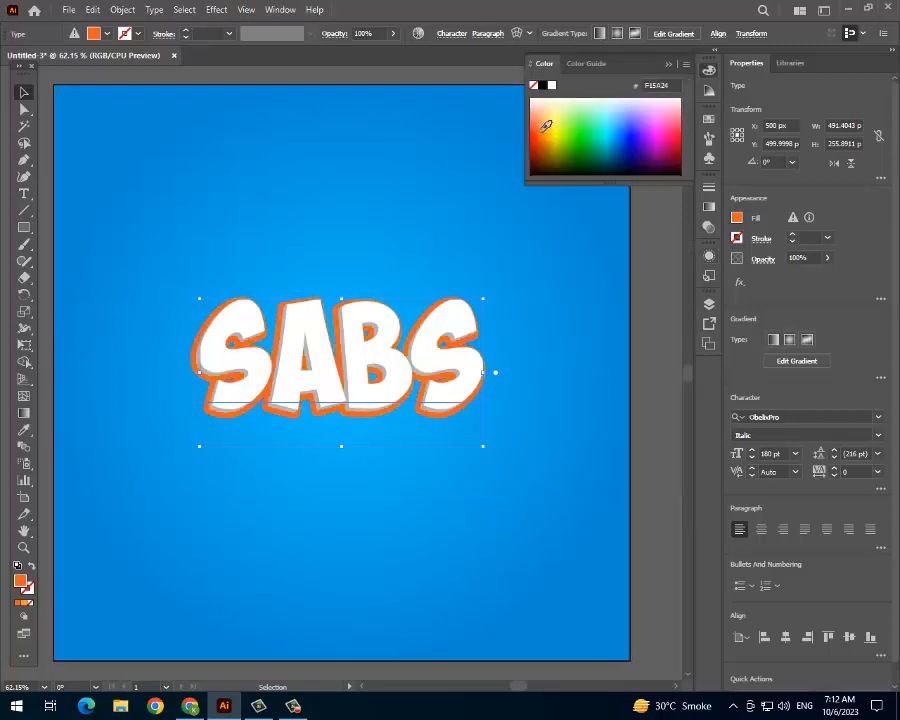
{"action": "left_click", "coordinate": [708, 207]}
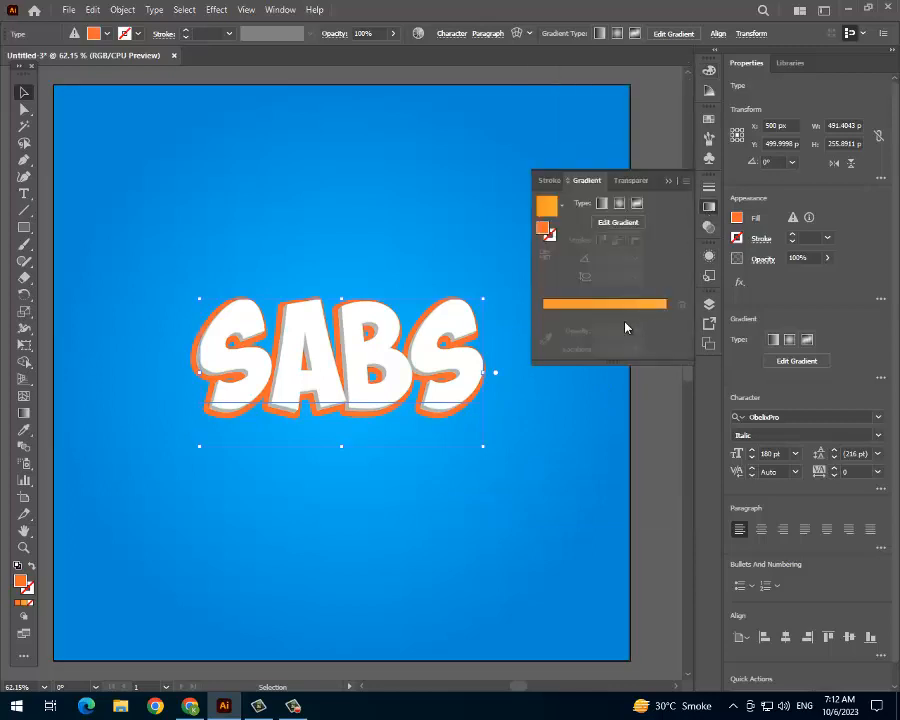
{"action": "left_click", "coordinate": [551, 212]}
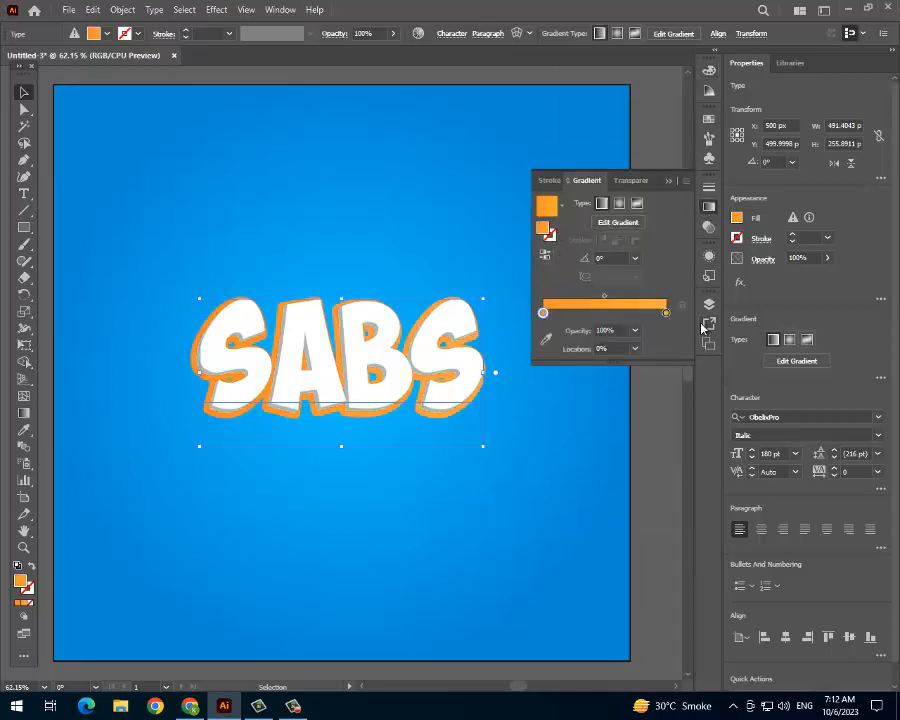
Set the gradient of the fill above the lowest one to yellow at the end stop and light orange (R=251 G=176 B=59) at the start stop.
{"action": "left_click", "coordinate": [708, 256]}
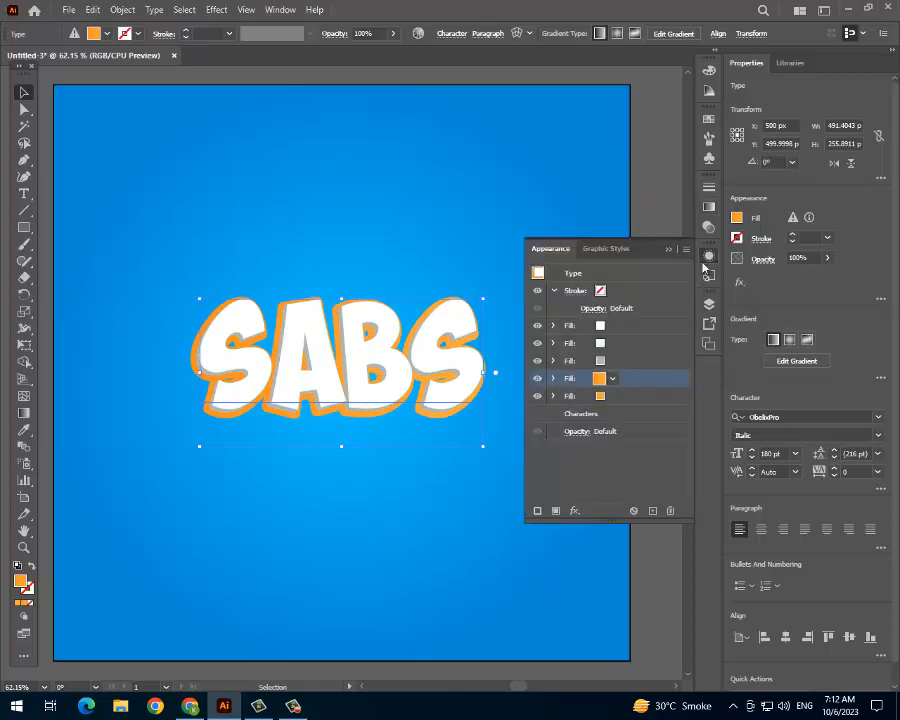
{"action": "left_click", "coordinate": [708, 207]}
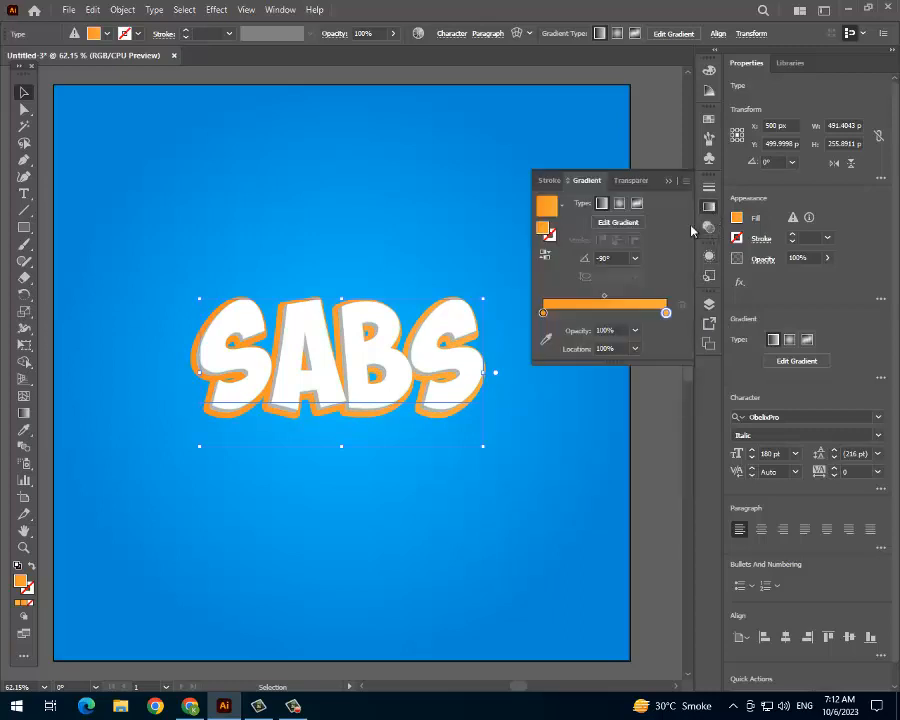
{"action": "double_click", "coordinate": [666, 315]}
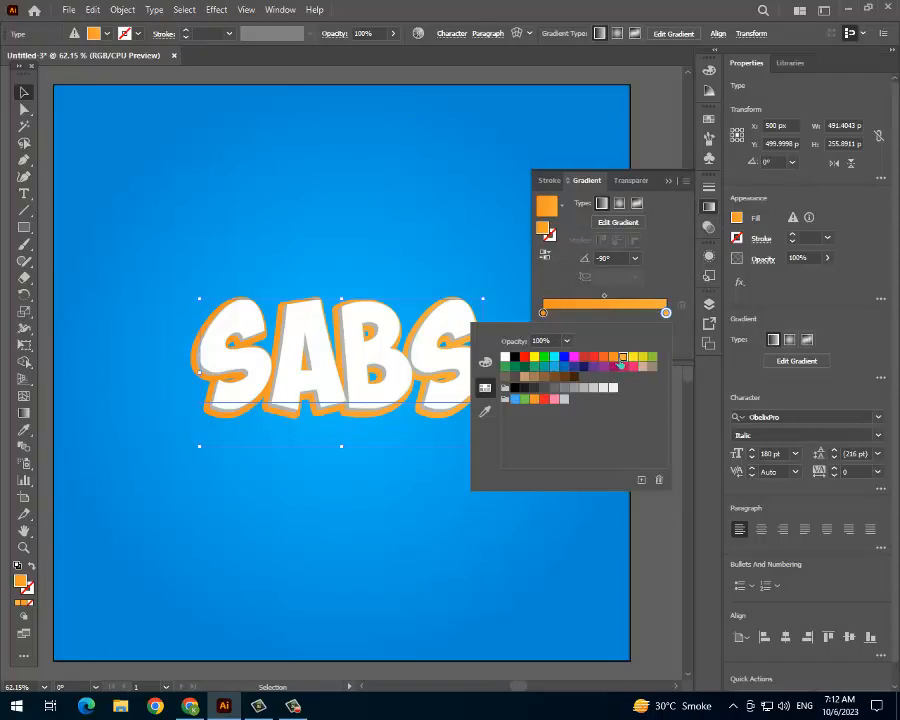
{"action": "left_click", "coordinate": [634, 357]}
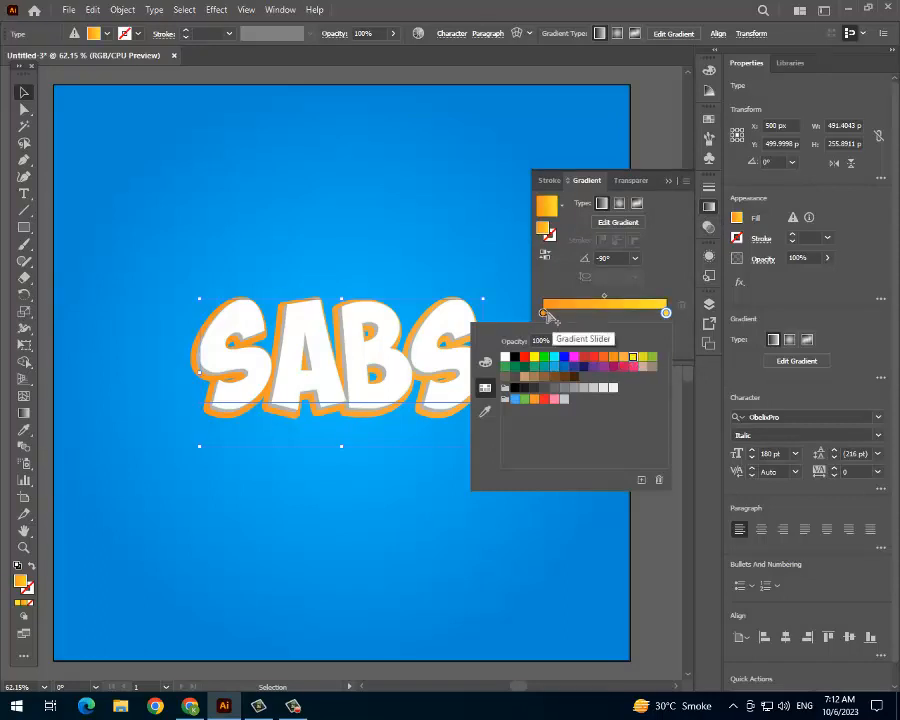
{"action": "left_click", "coordinate": [543, 313]}
{"action": "double_click", "coordinate": [543, 313]}
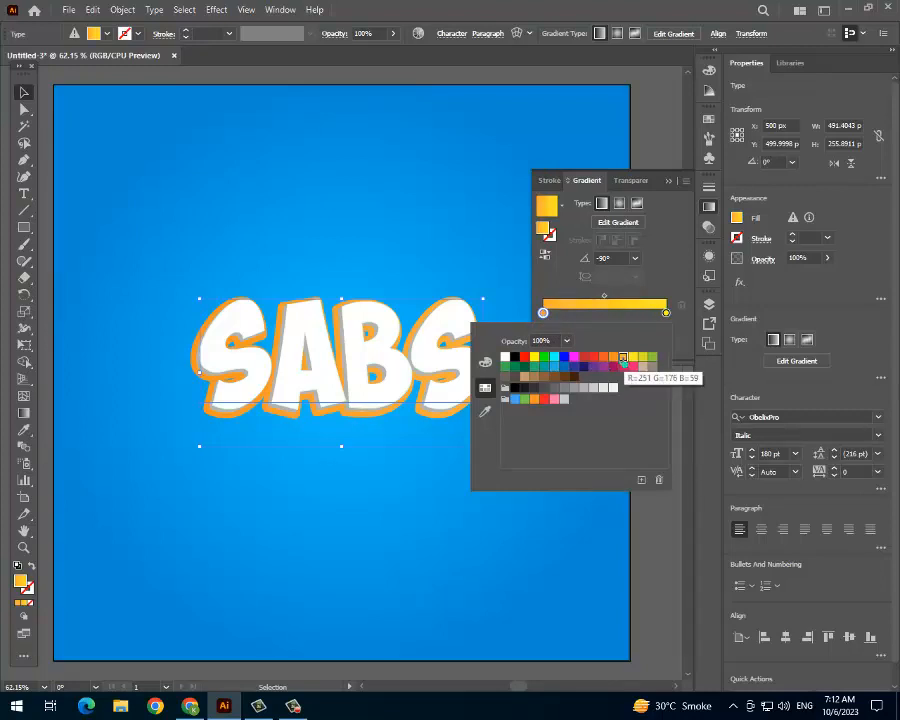
{"action": "left_click", "coordinate": [709, 208]}
{"action": "left_click", "coordinate": [709, 208]}
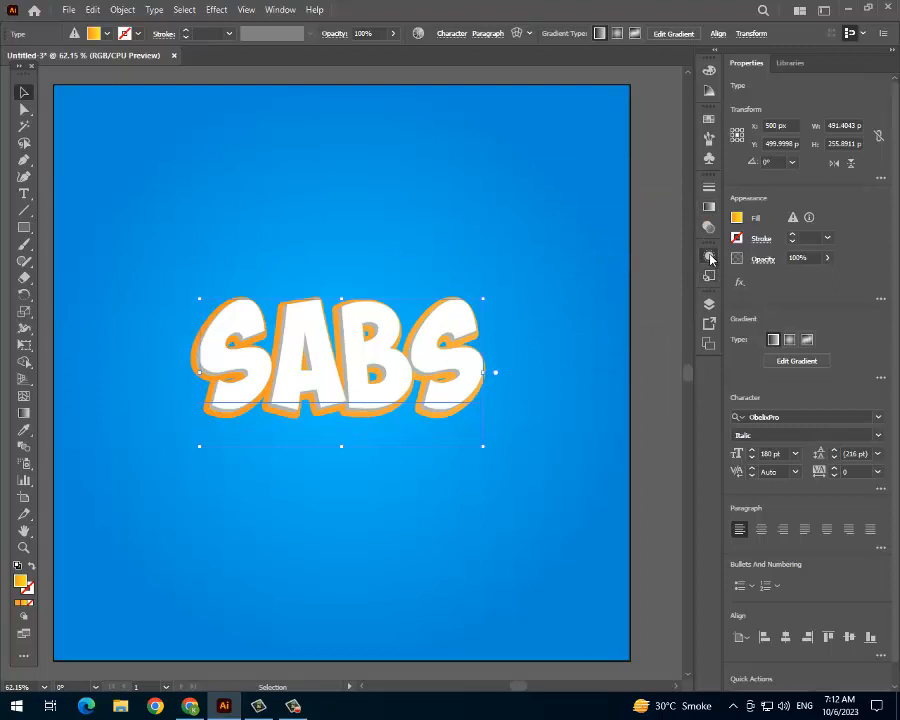
Recolor the text's lowest fill with the solid deep orange swatch again.
{"action": "left_click", "coordinate": [711, 259]}
{"action": "left_click", "coordinate": [605, 396]}
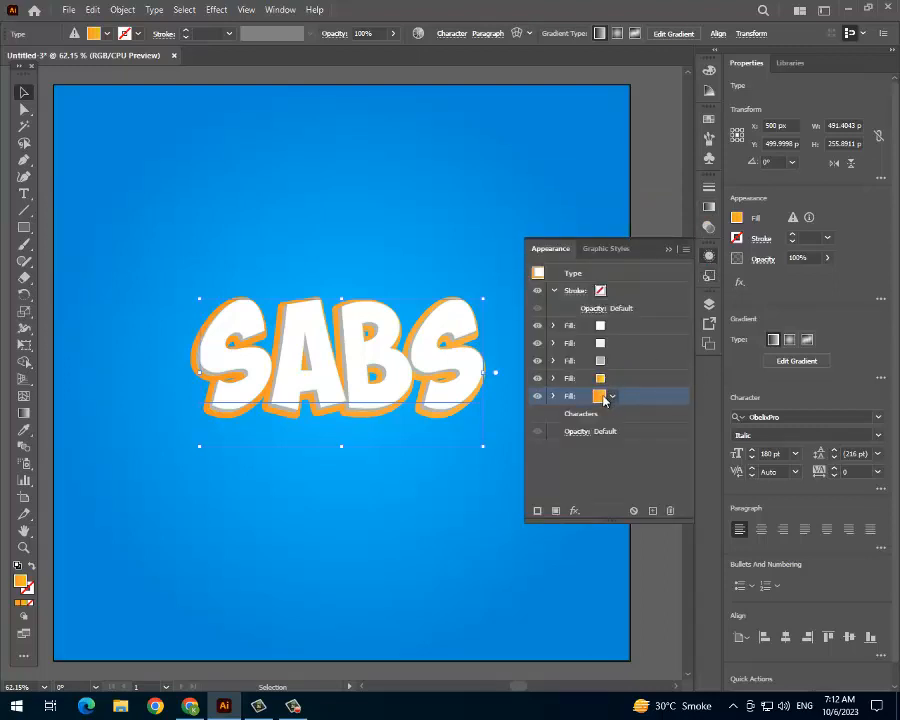
{"action": "left_click", "coordinate": [604, 398]}
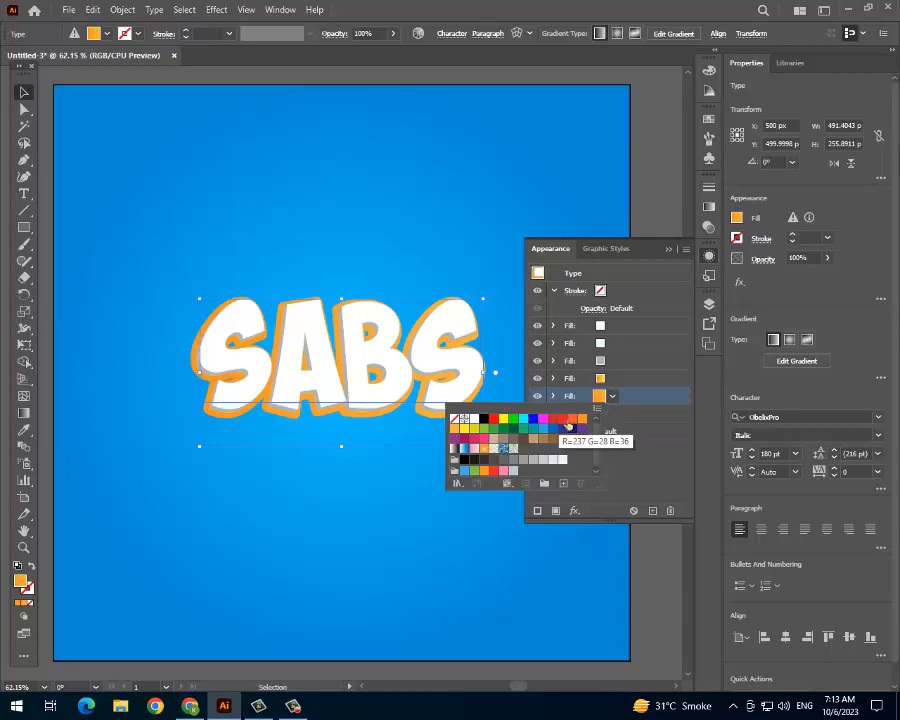
{"action": "left_click", "coordinate": [572, 419]}
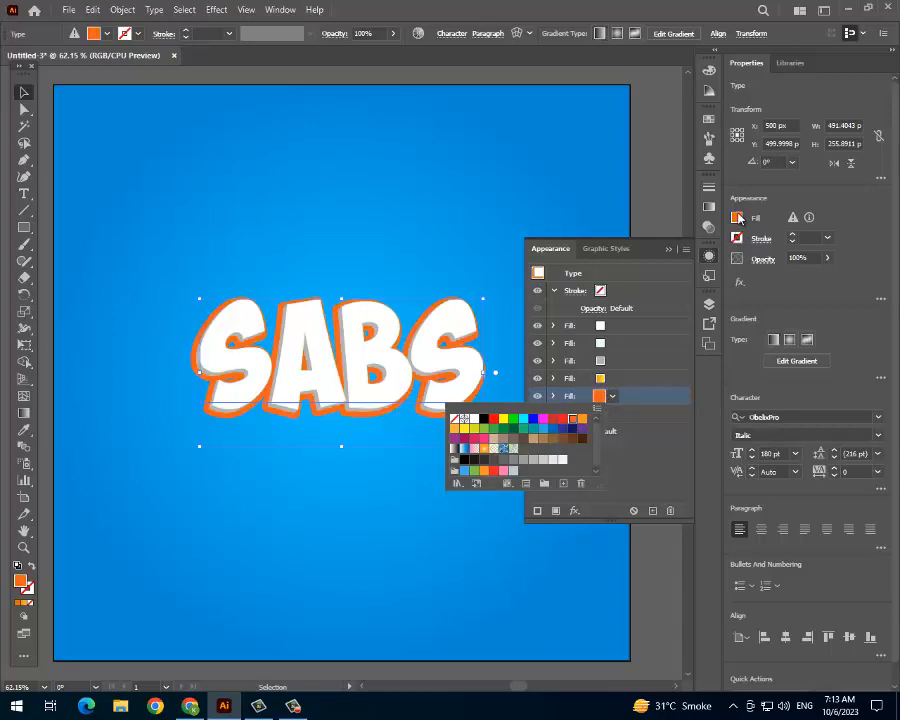
Give the text's lowest fill a linear gradient and set its end stop to deep orange (R=241 G=90 B=36).
{"action": "left_click", "coordinate": [709, 207]}
{"action": "left_click", "coordinate": [709, 207]}
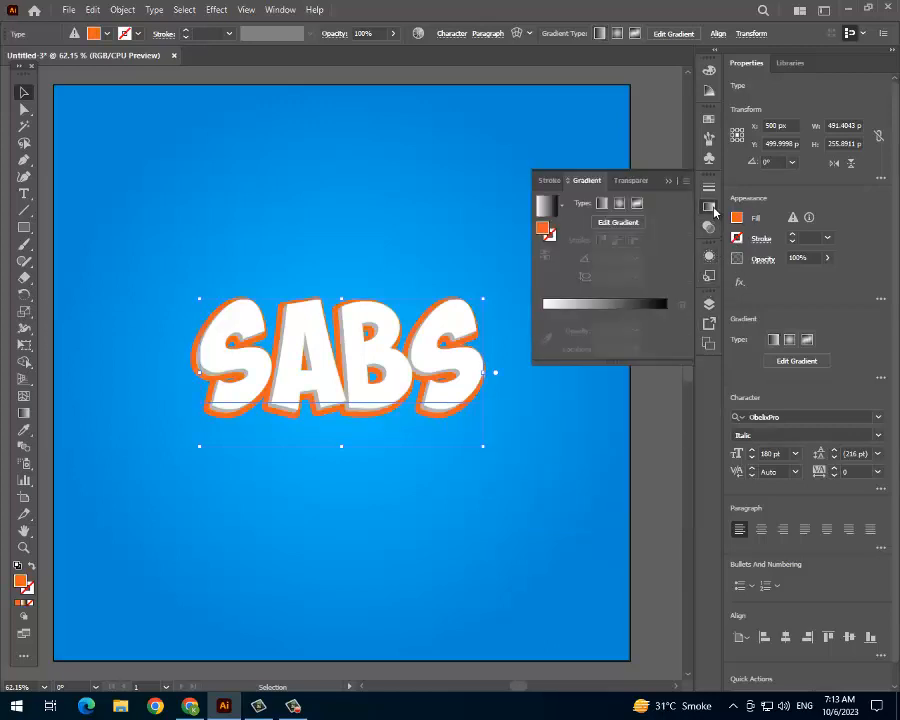
{"action": "left_click", "coordinate": [546, 206]}
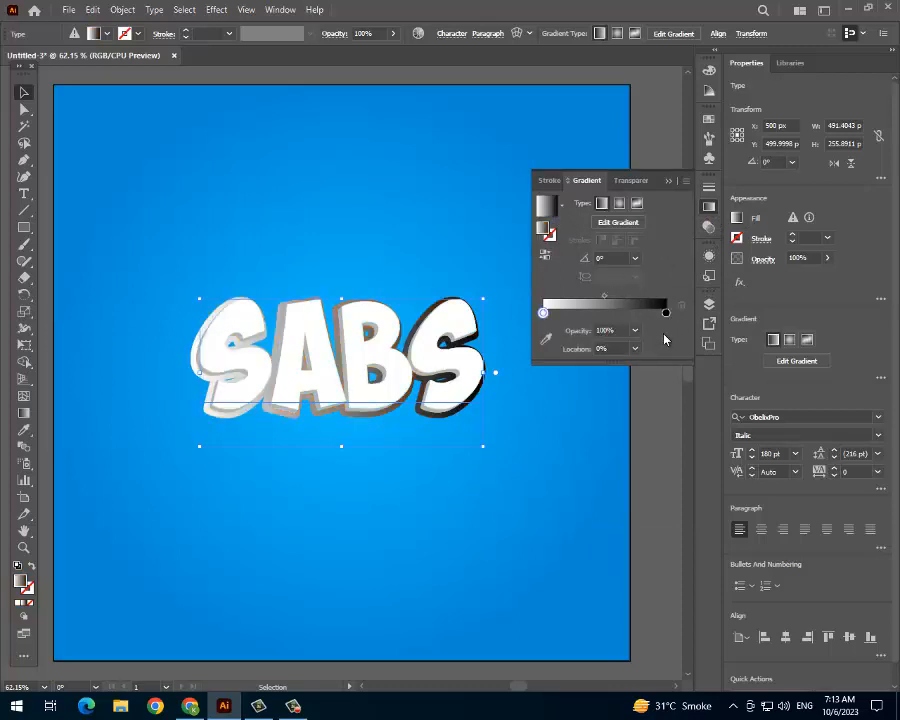
{"action": "left_click_drag", "start_coordinate": [666, 313], "coordinate": [667, 316]}
{"action": "double_click", "coordinate": [666, 314]}
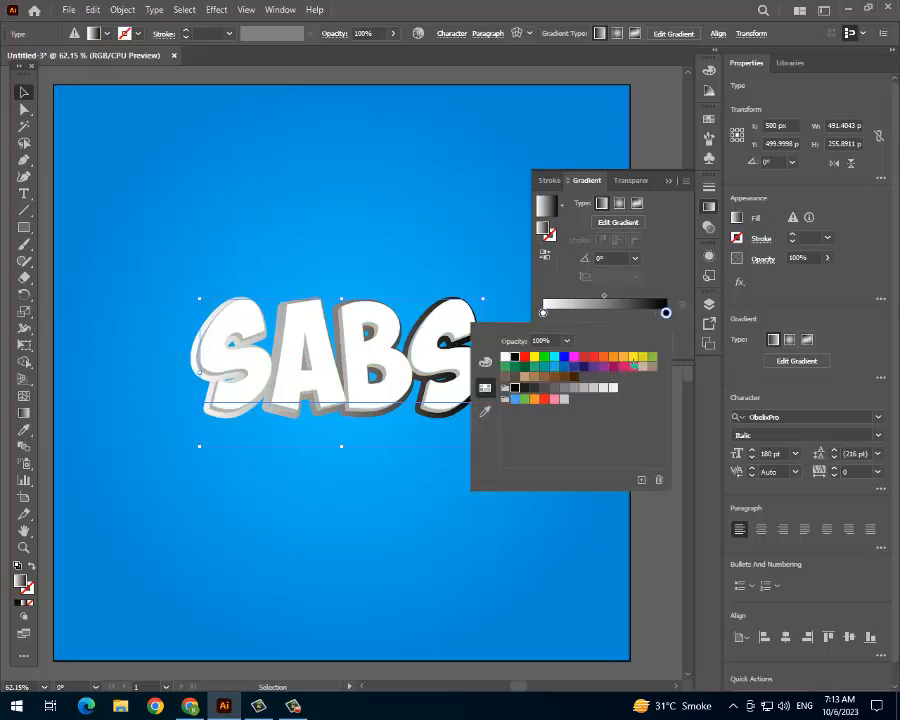
{"action": "left_click", "coordinate": [604, 359]}
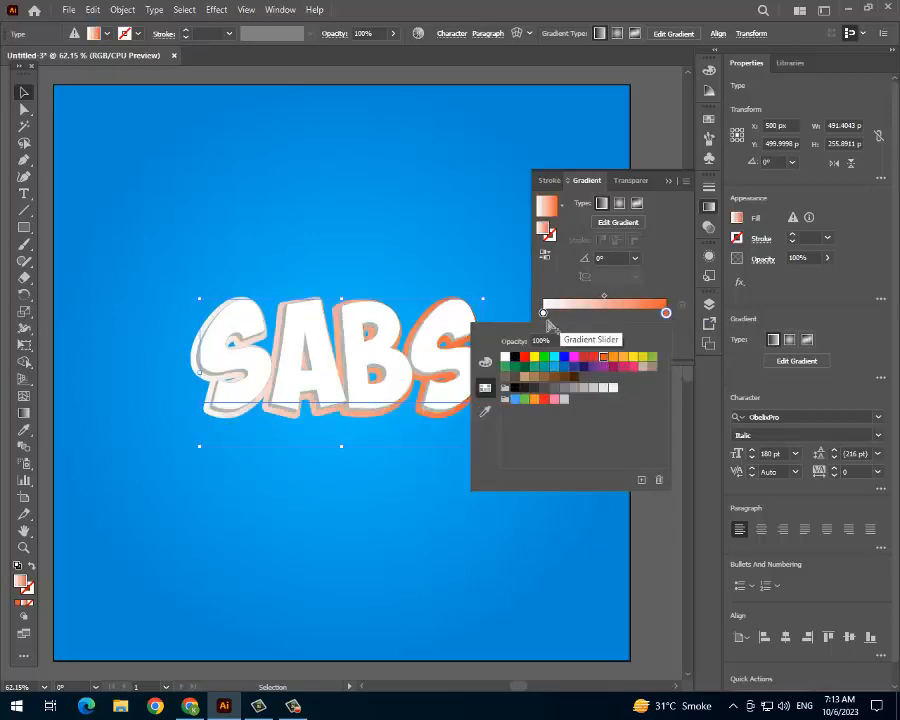
Set the start stop of the lowest fill's gradient to the red swatch beside deep orange.
{"action": "left_click", "coordinate": [544, 314]}
{"action": "double_click", "coordinate": [543, 314]}
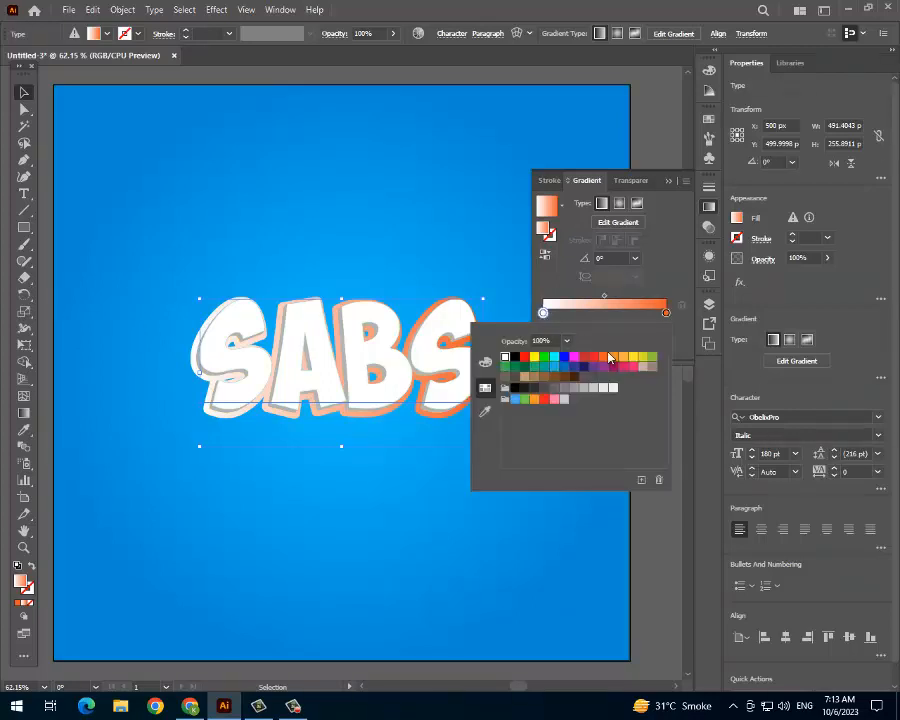
{"action": "left_click", "coordinate": [604, 360]}
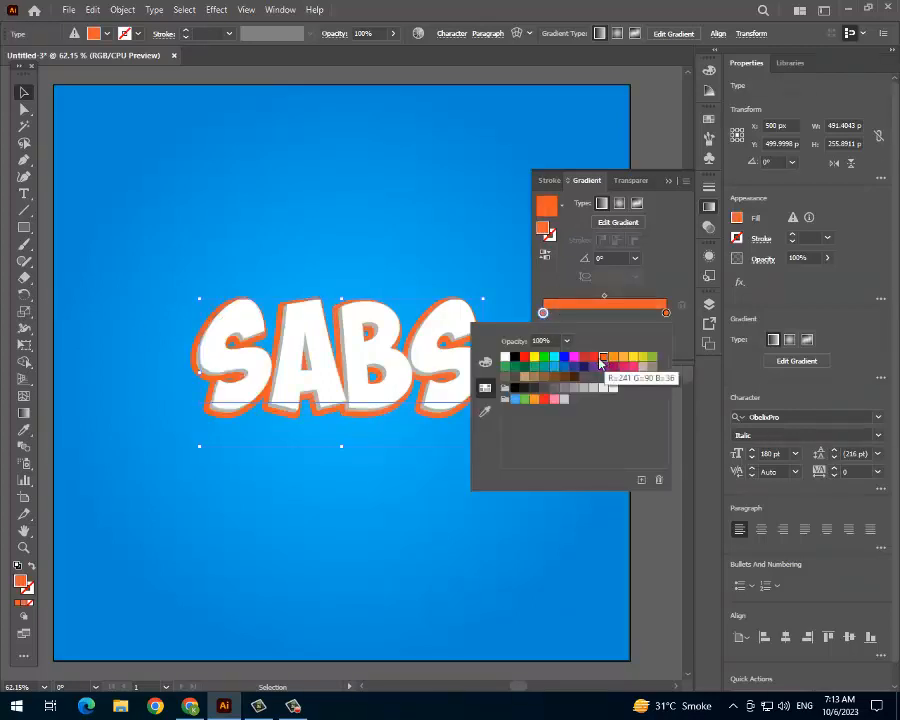
{"action": "left_click", "coordinate": [594, 358]}
{"action": "left_click", "coordinate": [709, 254]}
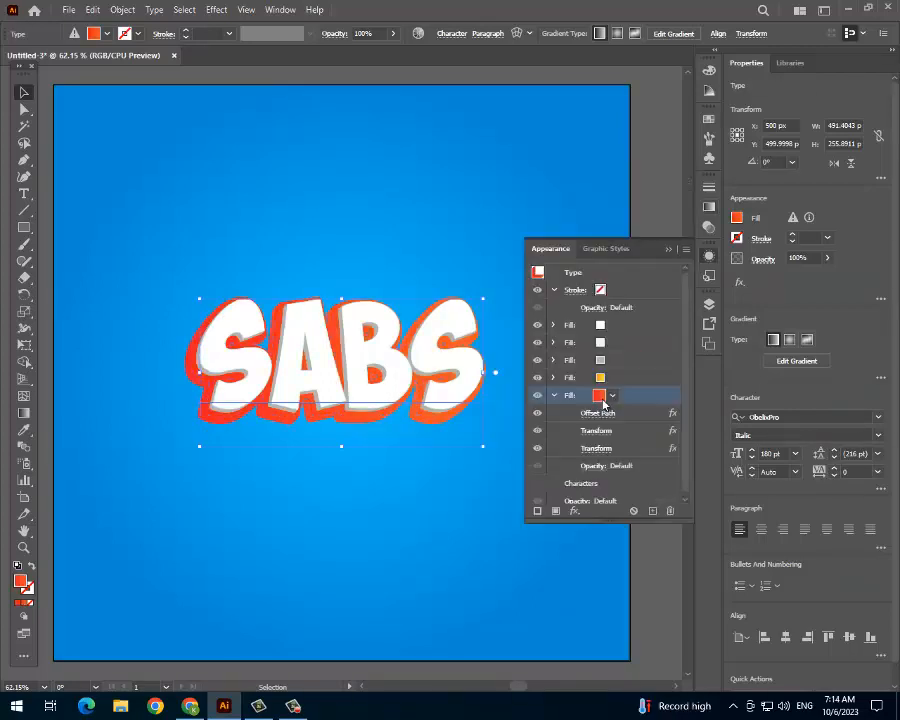
Recolor the lowest fill's gradient with orange at the end stop and deep orange (R=241 G=90 B=36) at the start stop.
{"action": "left_click", "coordinate": [709, 207]}
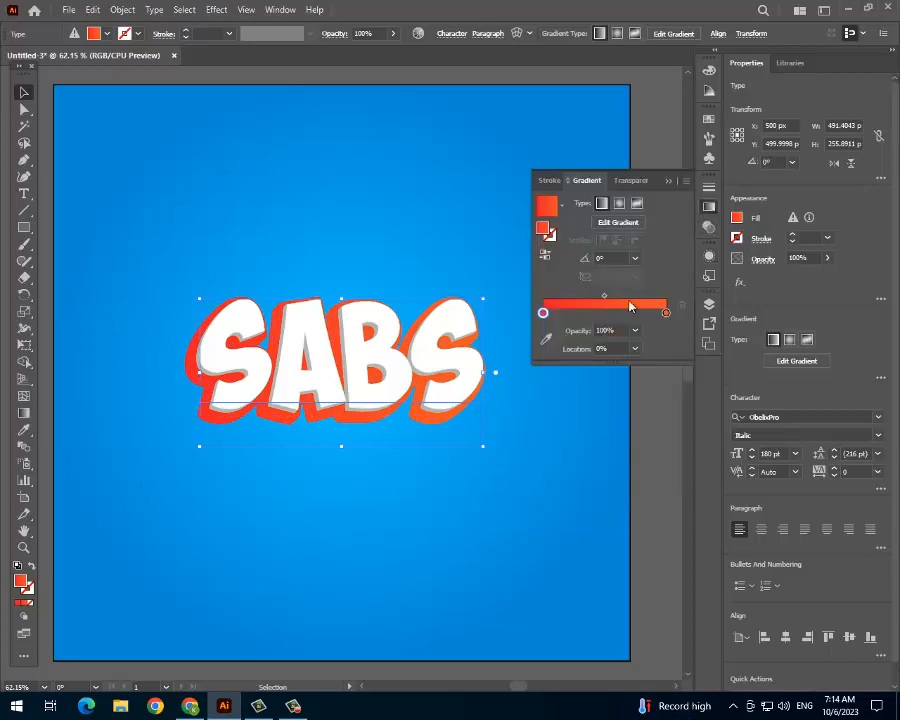
{"action": "left_click", "coordinate": [666, 314]}
{"action": "double_click", "coordinate": [666, 316]}
{"action": "left_click", "coordinate": [666, 316]}
{"action": "double_click", "coordinate": [666, 316]}
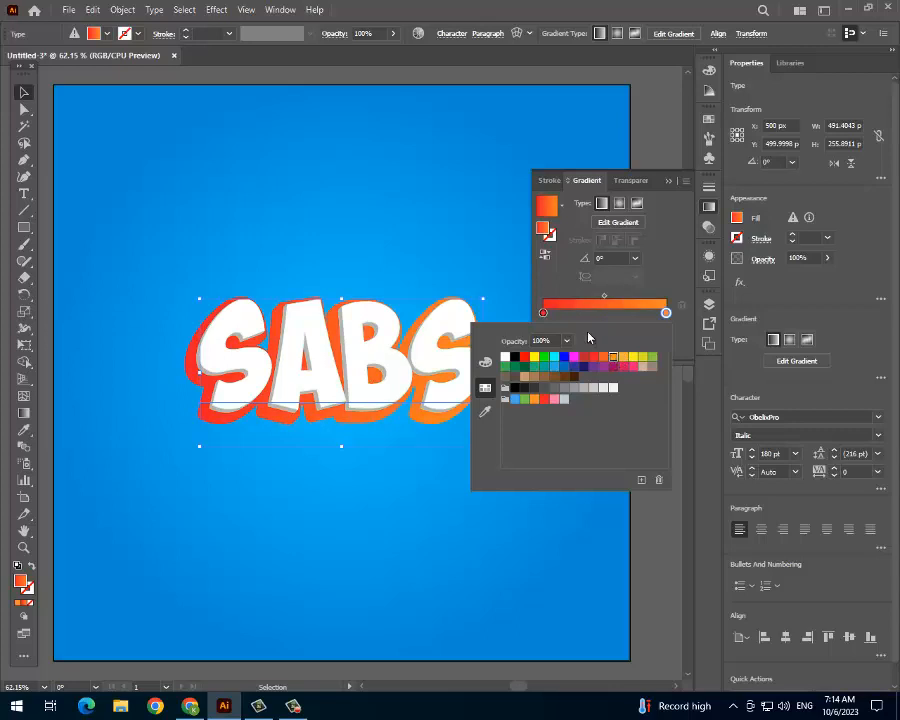
{"action": "left_click", "coordinate": [542, 313]}
{"action": "double_click", "coordinate": [542, 313]}
{"action": "left_click", "coordinate": [604, 365]}
{"action": "left_click", "coordinate": [639, 272]}
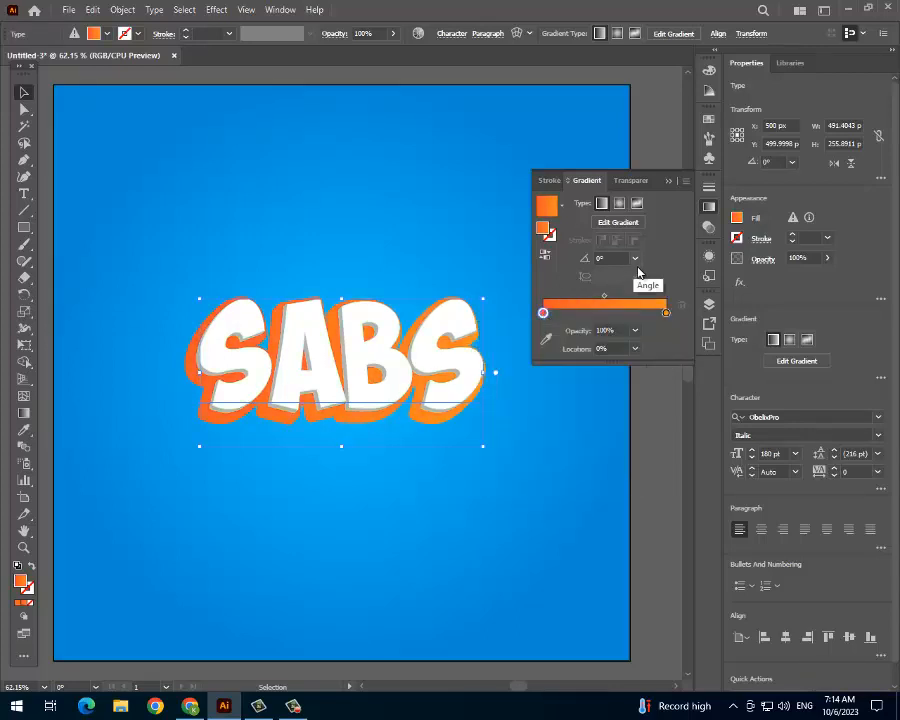
Set the lowest fill's gradient to -90°, running from orange (R=247 G=147 B=30) at the start stop to deep orange at the end stop.
{"action": "left_click", "coordinate": [635, 258]}
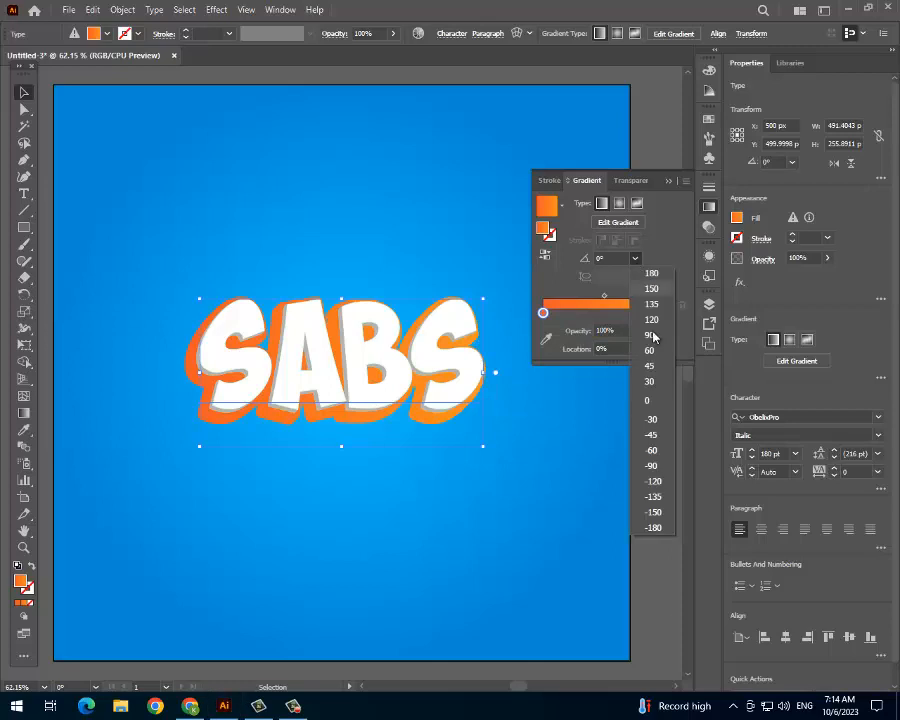
{"action": "left_click", "coordinate": [658, 467]}
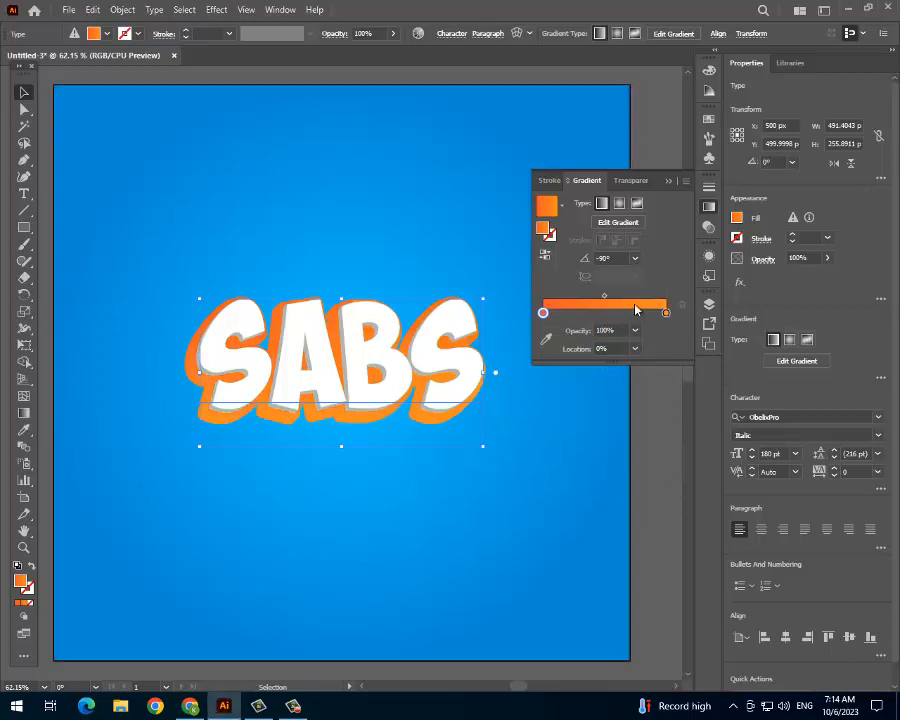
{"action": "double_click", "coordinate": [543, 313]}
{"action": "left_click", "coordinate": [613, 357]}
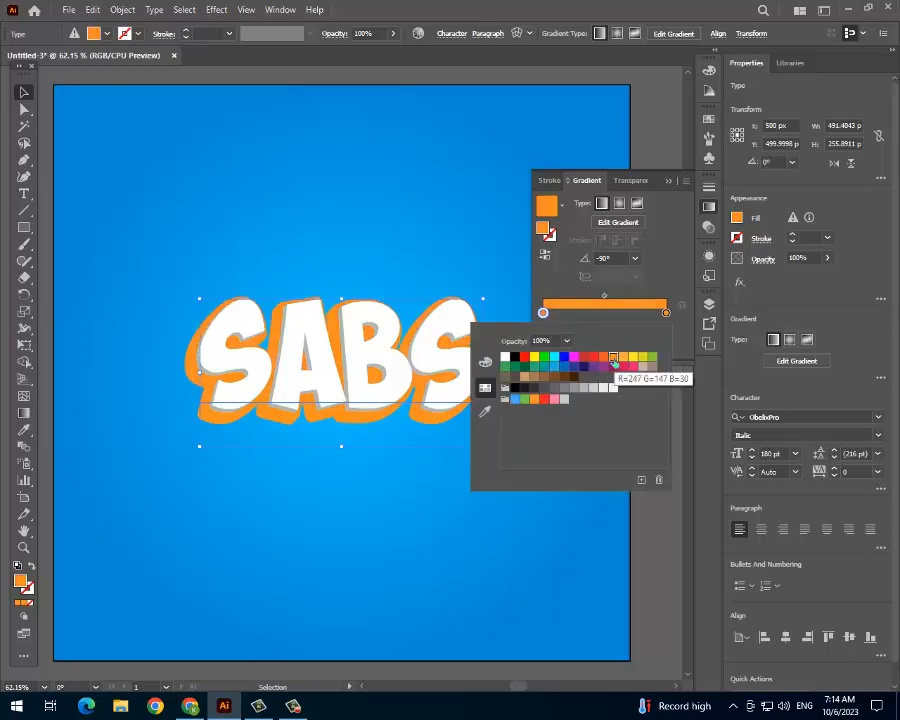
{"action": "left_click", "coordinate": [666, 314]}
{"action": "double_click", "coordinate": [666, 314]}
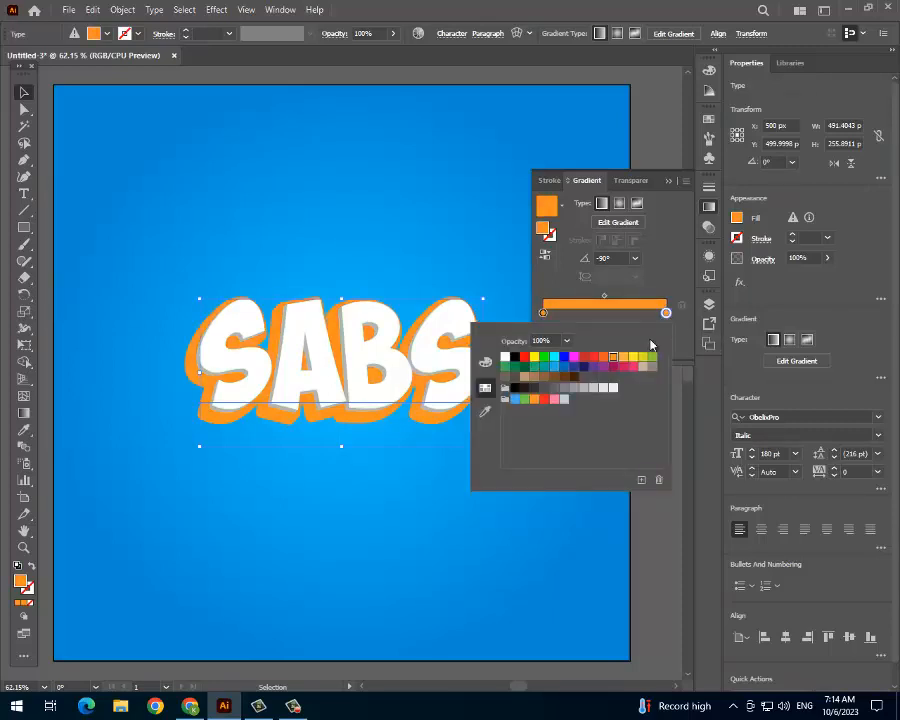
{"action": "left_click", "coordinate": [603, 357]}
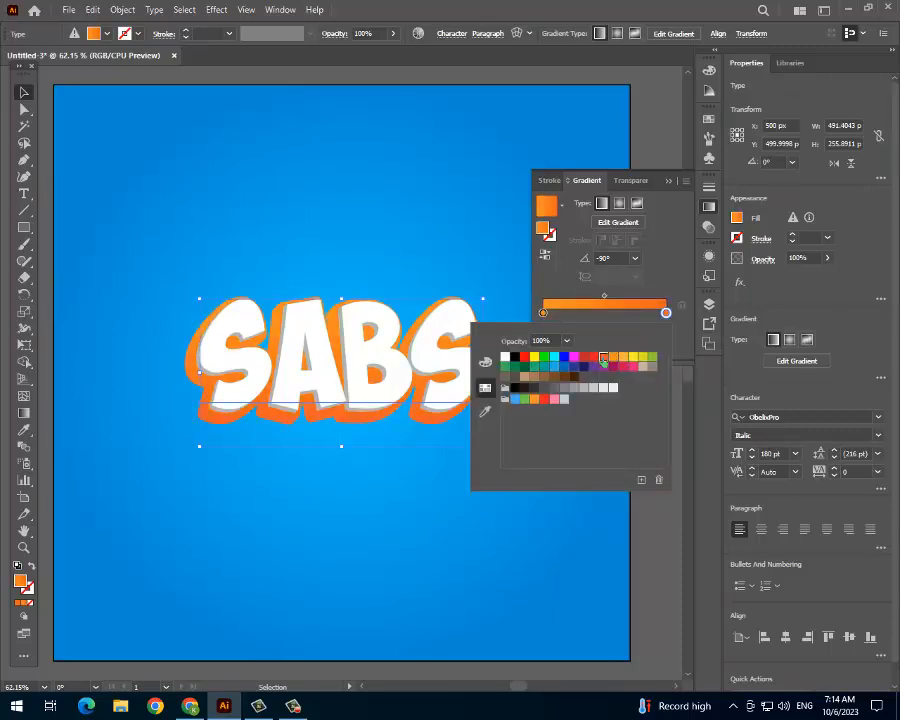
{"action": "left_click", "coordinate": [669, 272]}
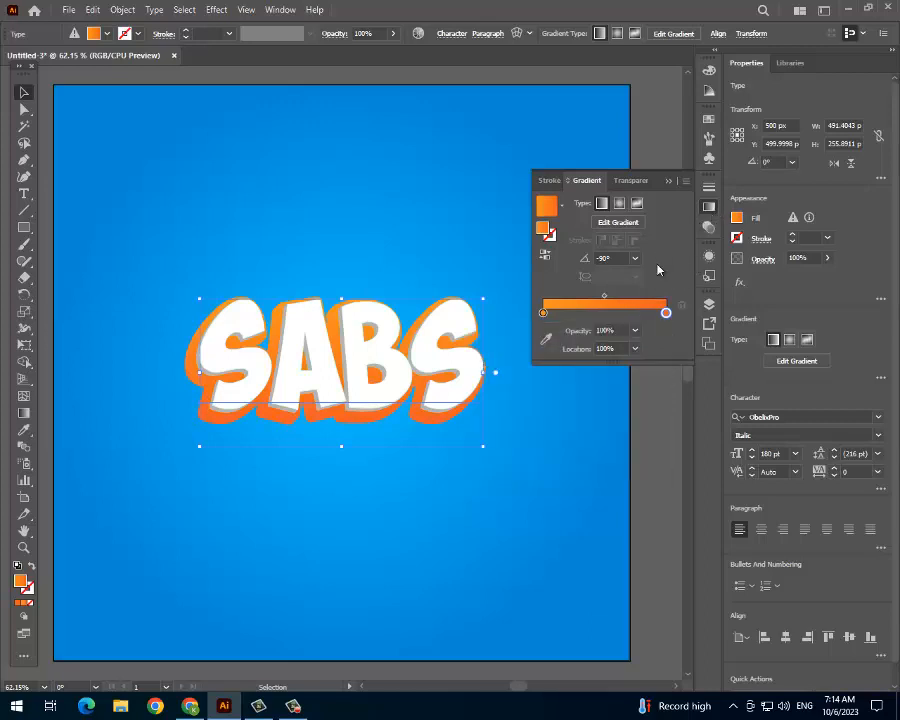
Set the gradient of the fill above the lowest one to light orange at the start stop and deep orange at the end stop.
{"action": "left_click", "coordinate": [709, 255]}
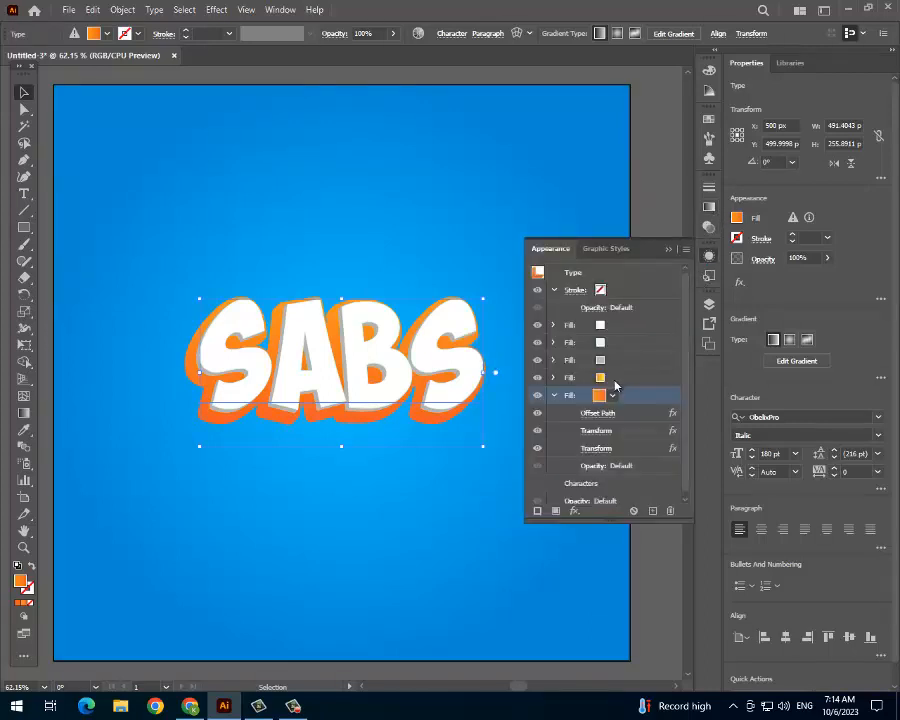
{"action": "left_click", "coordinate": [610, 377]}
{"action": "left_click", "coordinate": [709, 207]}
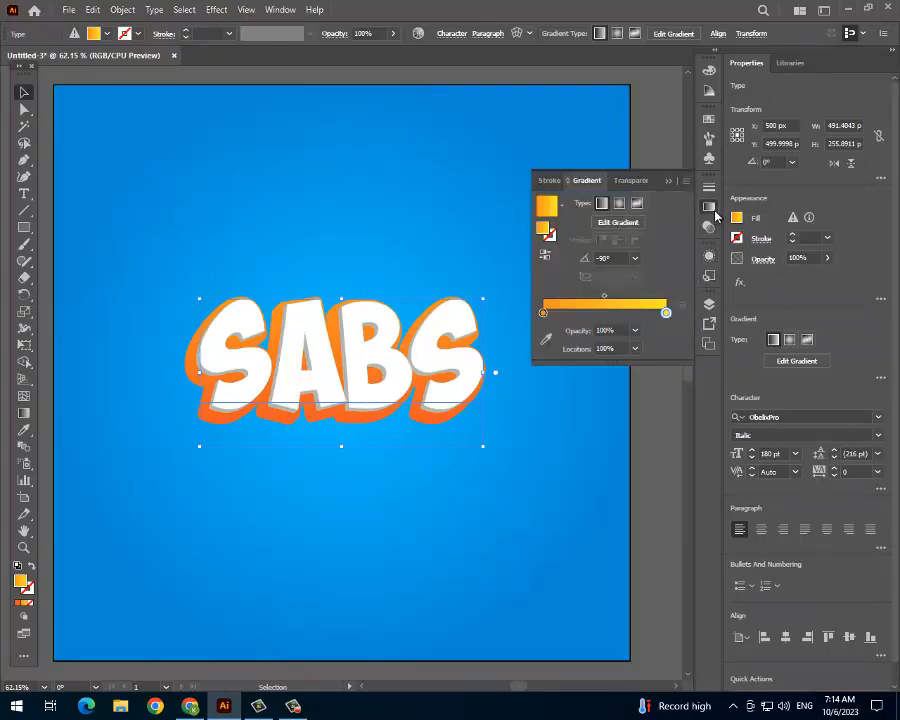
{"action": "double_click", "coordinate": [543, 313]}
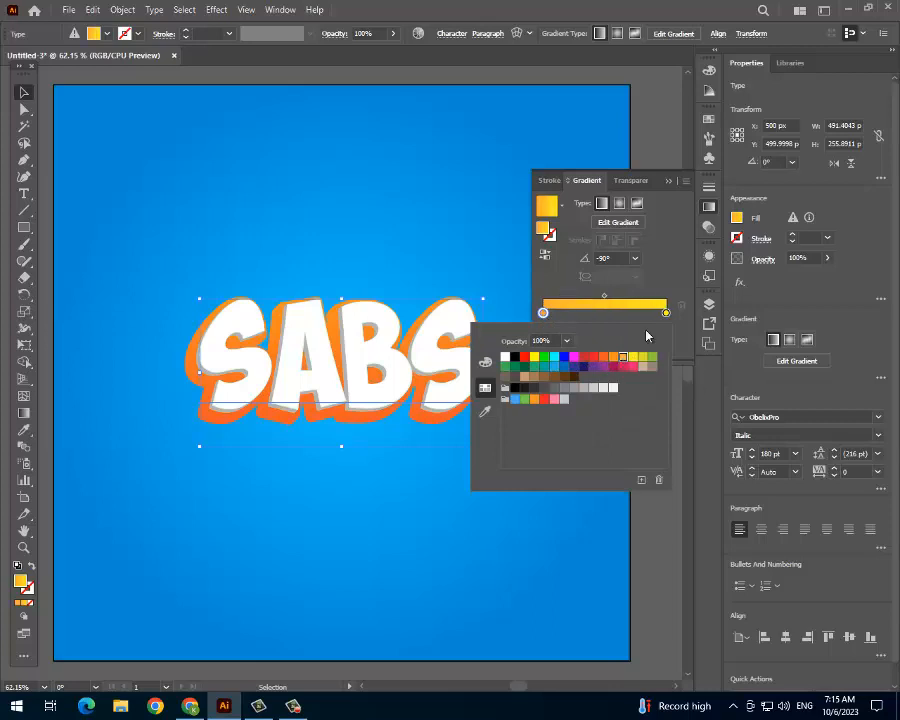
{"action": "left_click", "coordinate": [666, 315]}
{"action": "double_click", "coordinate": [666, 313]}
{"action": "left_click", "coordinate": [610, 362]}
{"action": "left_click", "coordinate": [603, 356]}
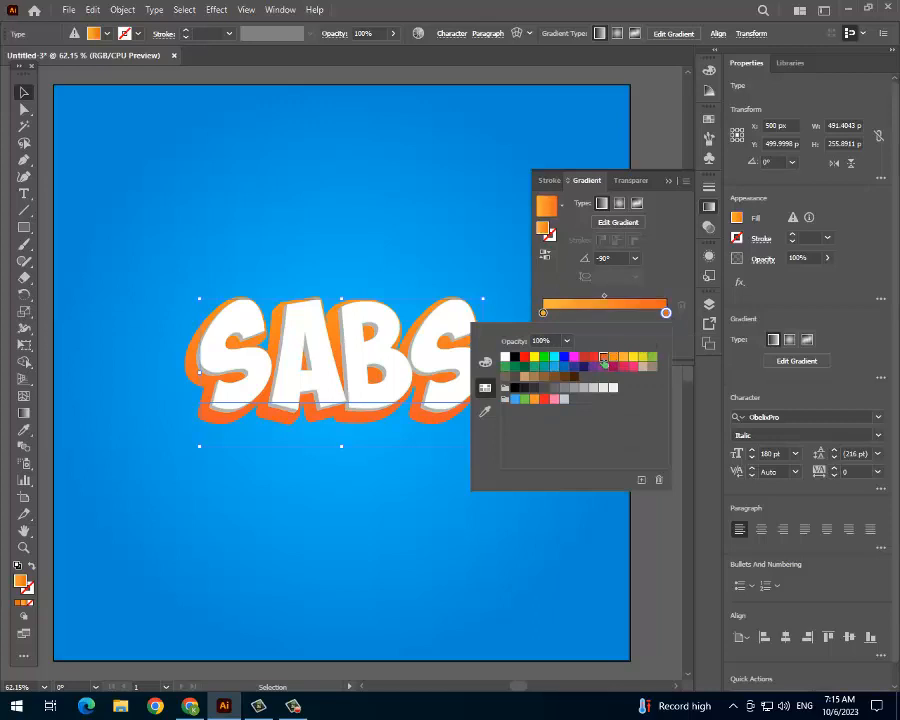
{"action": "left_click", "coordinate": [656, 260]}
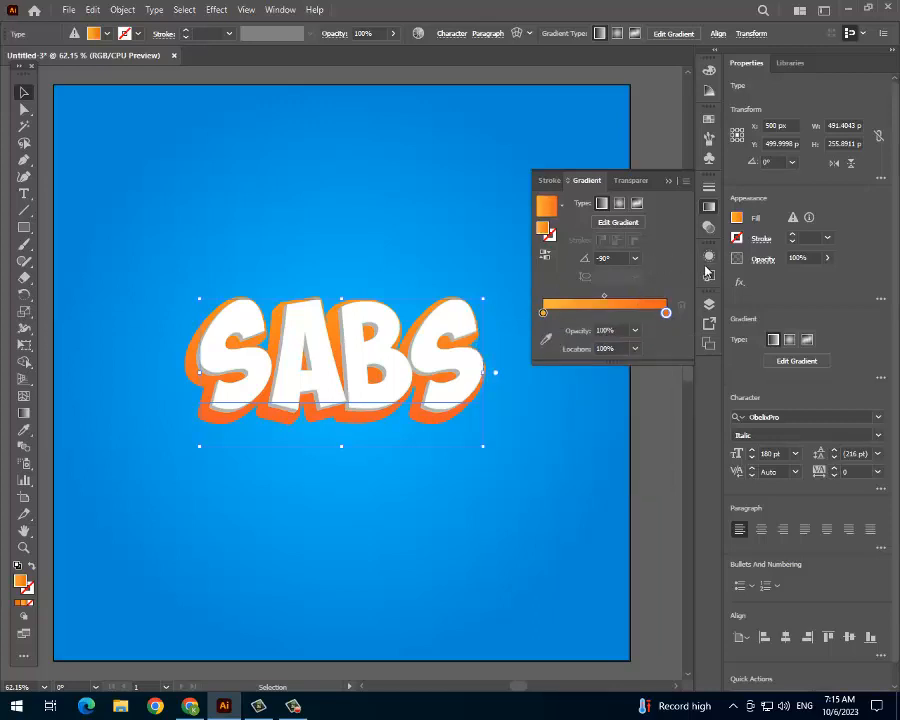
{"action": "left_click", "coordinate": [711, 207]}
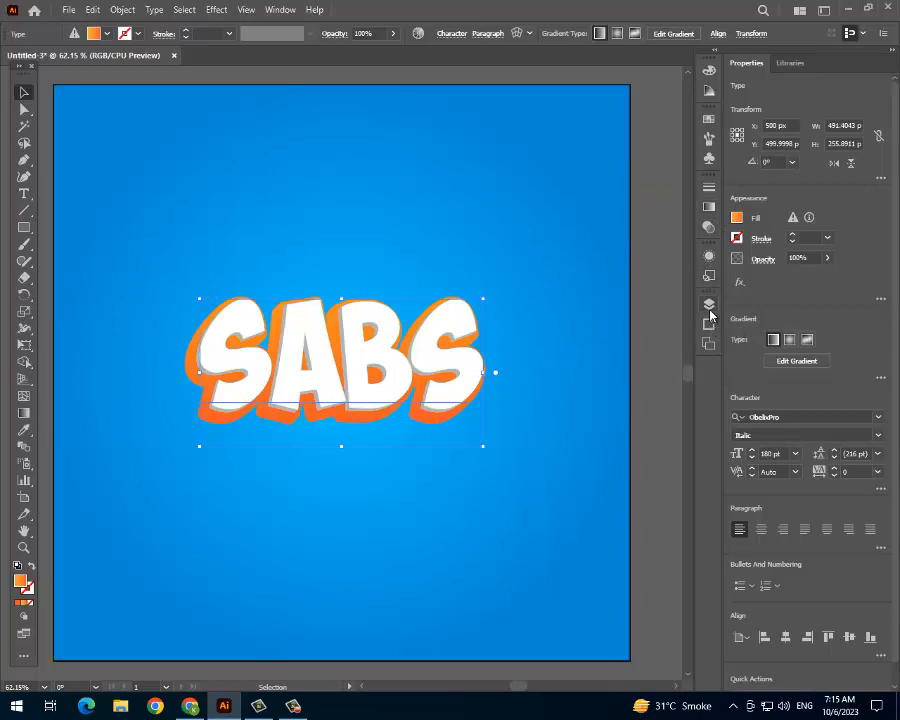
Add a Multiply drop shadow to the text's gray fill with X offset -5 px, Y offset 3 px and blur 3 px.
{"action": "left_click", "coordinate": [709, 305]}
{"action": "left_click", "coordinate": [711, 258]}
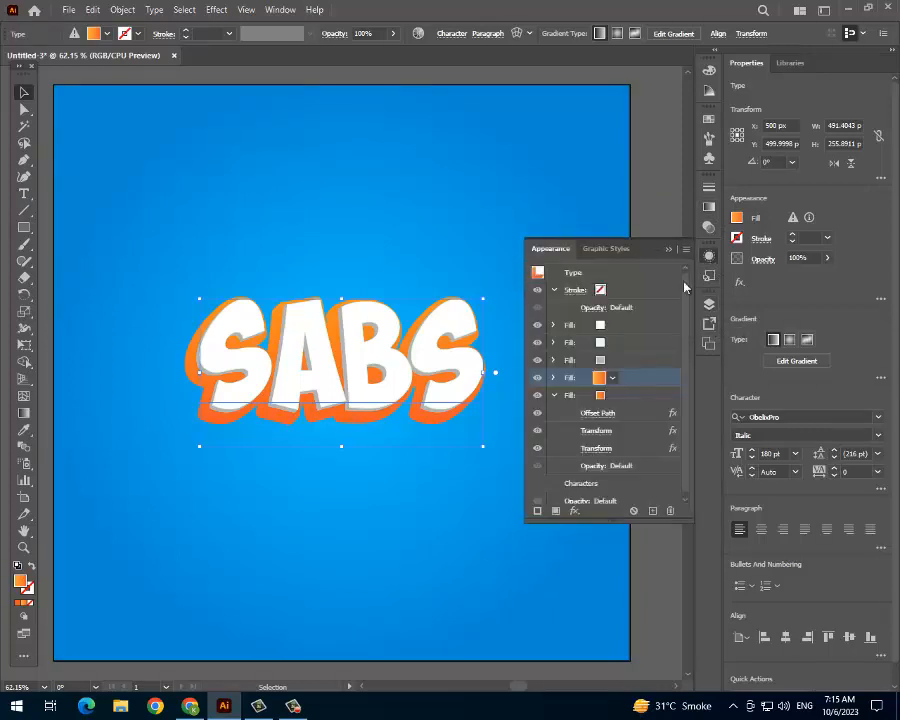
{"action": "left_click", "coordinate": [553, 361]}
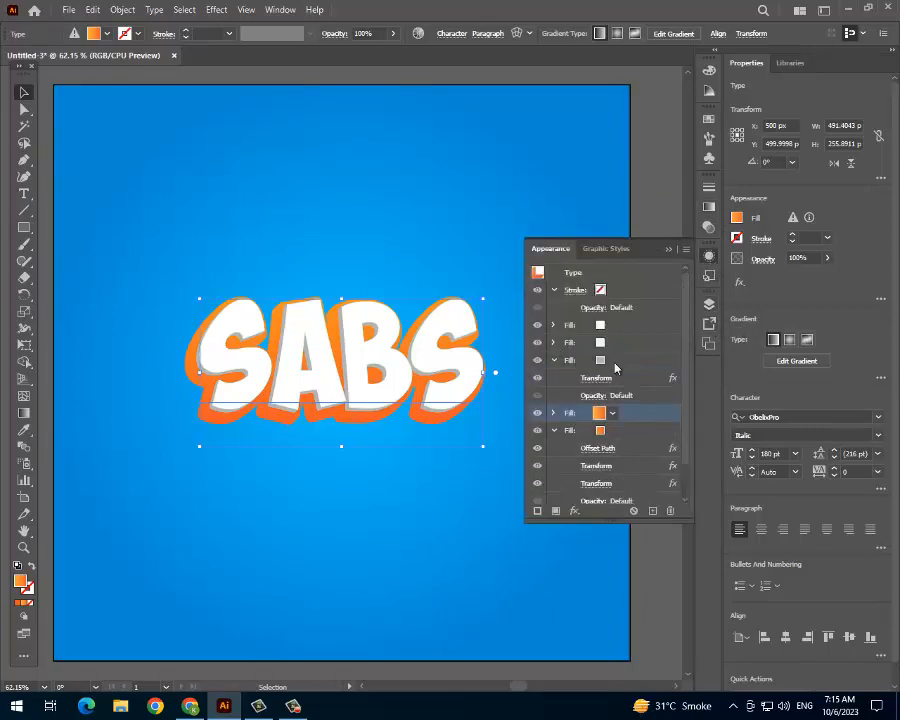
{"action": "left_click", "coordinate": [608, 361]}
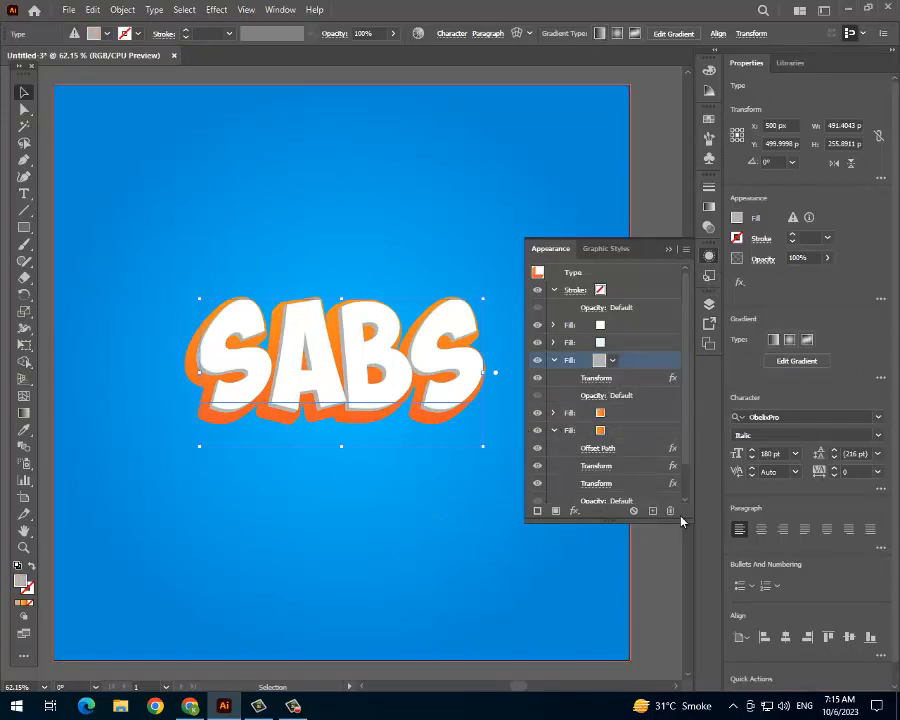
{"action": "left_click", "coordinate": [574, 511]}
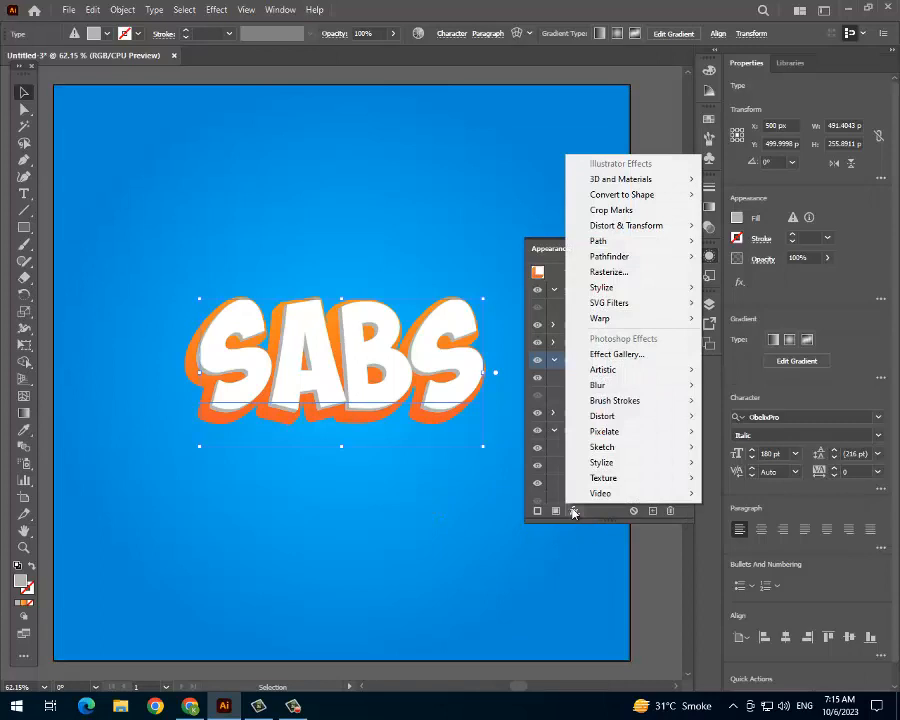
{"action": "mouse_move", "coordinate": [632, 289]}
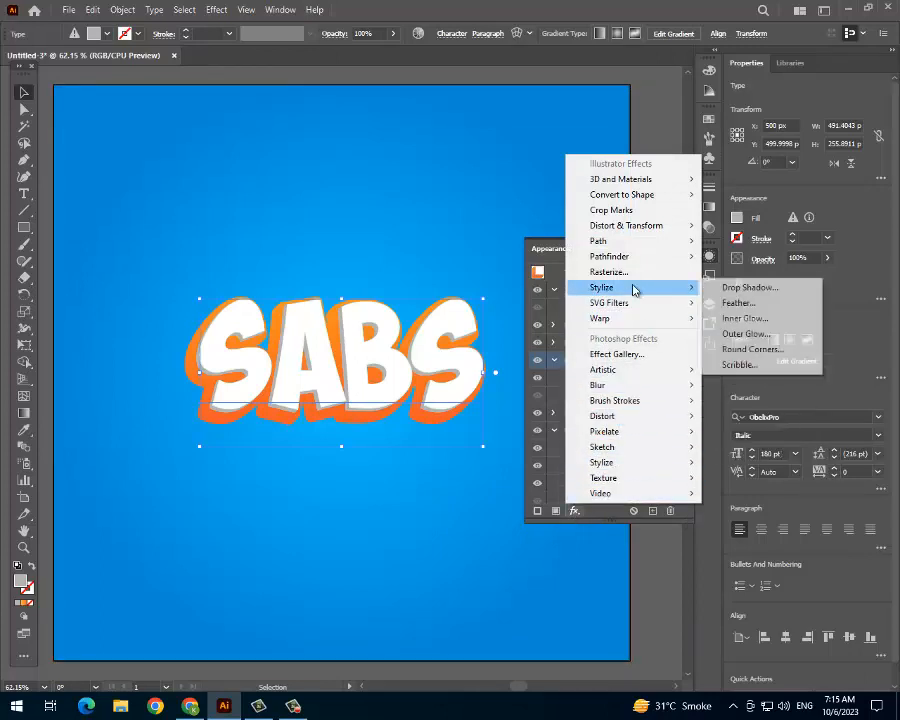
{"action": "left_click", "coordinate": [754, 290]}
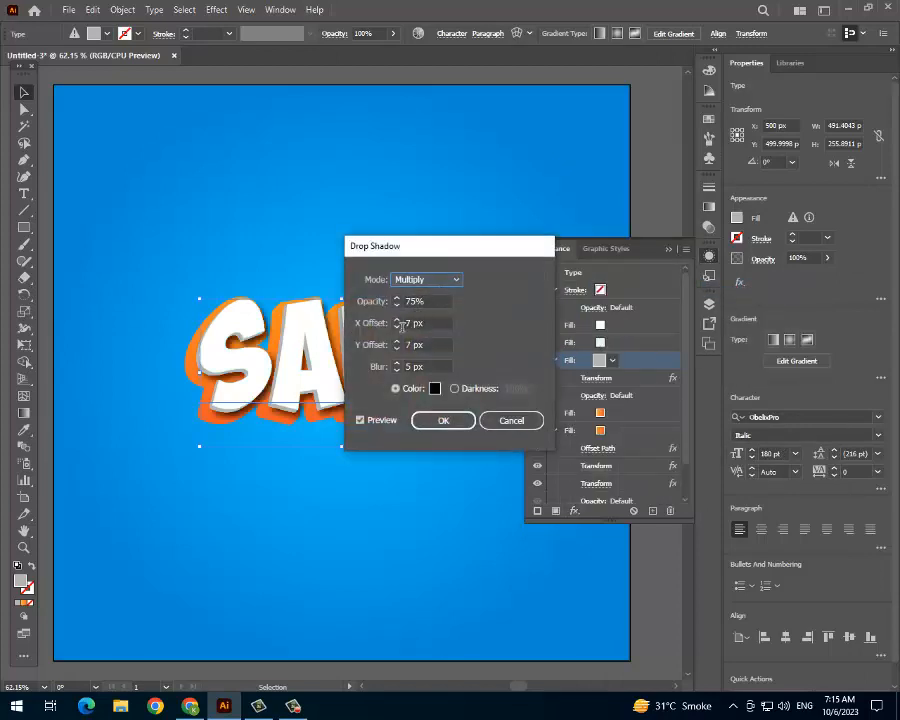
{"action": "double_click", "coordinate": [404, 323]}
{"action": "type", "text": "-5"}
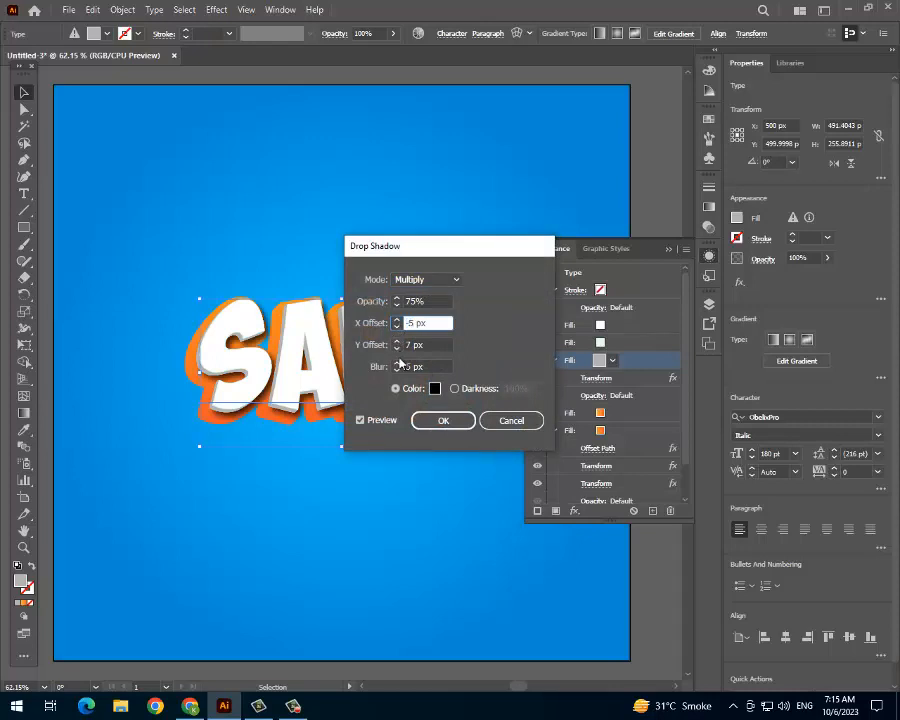
{"action": "double_click", "coordinate": [406, 345]}
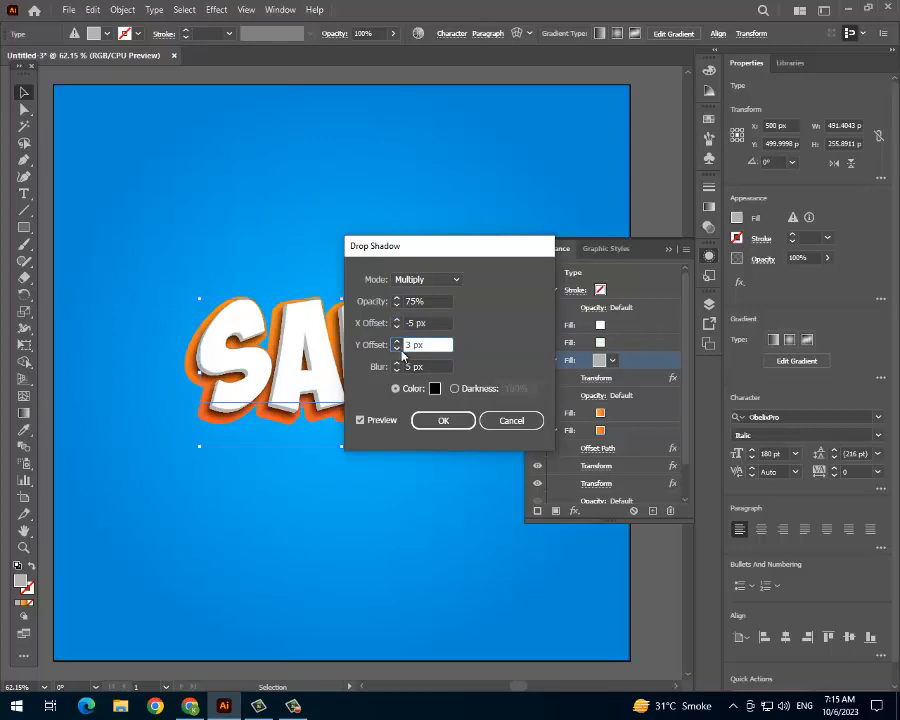
{"action": "type", "text": "3"}
{"action": "key", "text": "Tab"}
{"action": "type", "text": "3"}
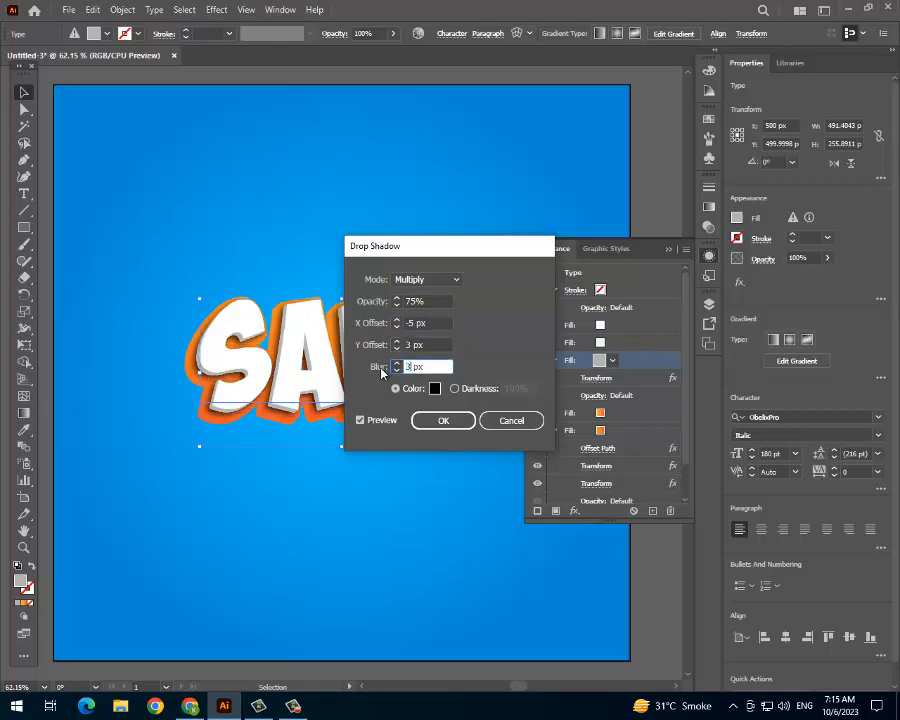
{"action": "left_click", "coordinate": [442, 419]}
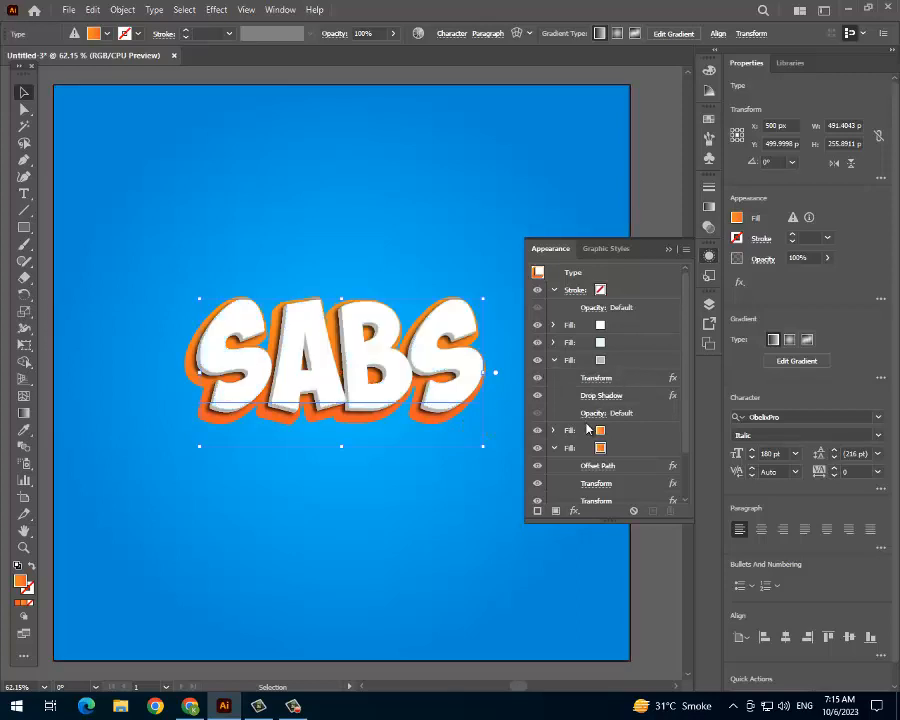
Add a Multiply drop shadow to the upper orange fill with X offset -4 px, Y offset 4 px and blur 5 px.
{"action": "left_click", "coordinate": [613, 446]}
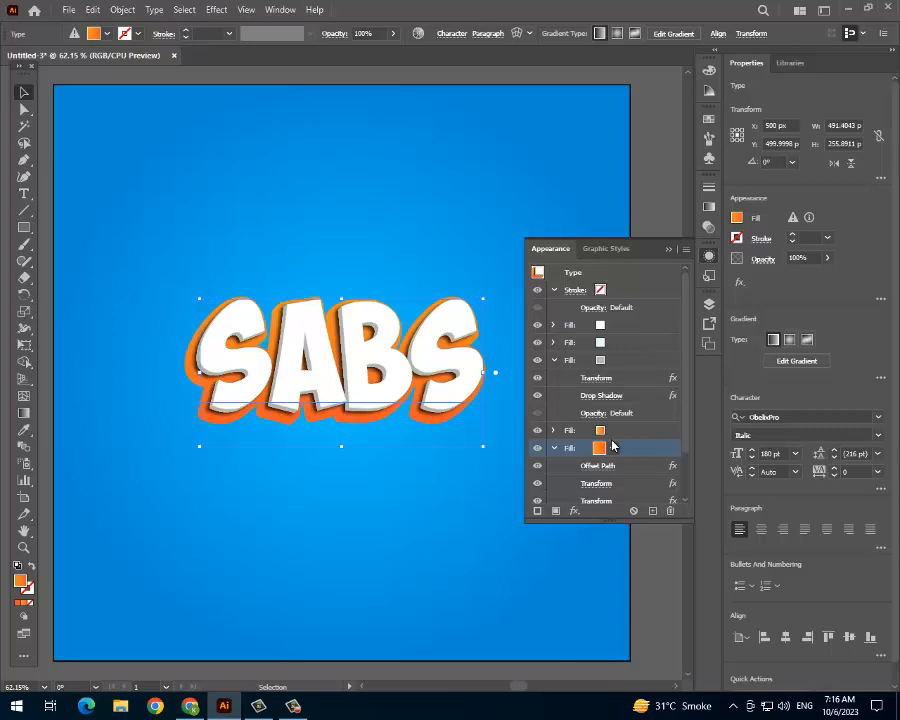
{"action": "left_click", "coordinate": [618, 431]}
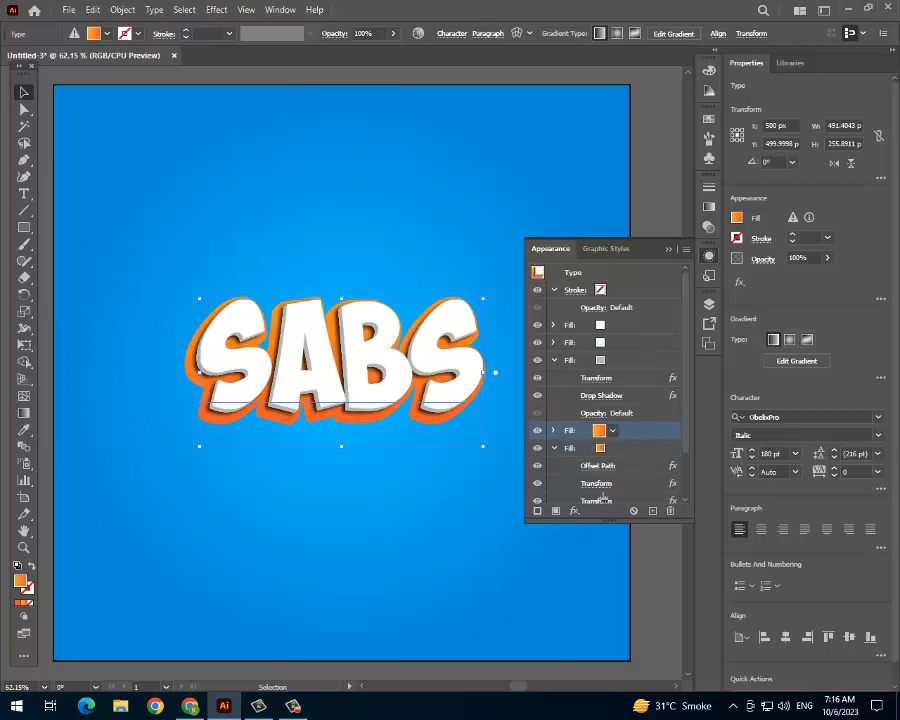
{"action": "left_click", "coordinate": [574, 511]}
{"action": "mouse_move", "coordinate": [628, 293]}
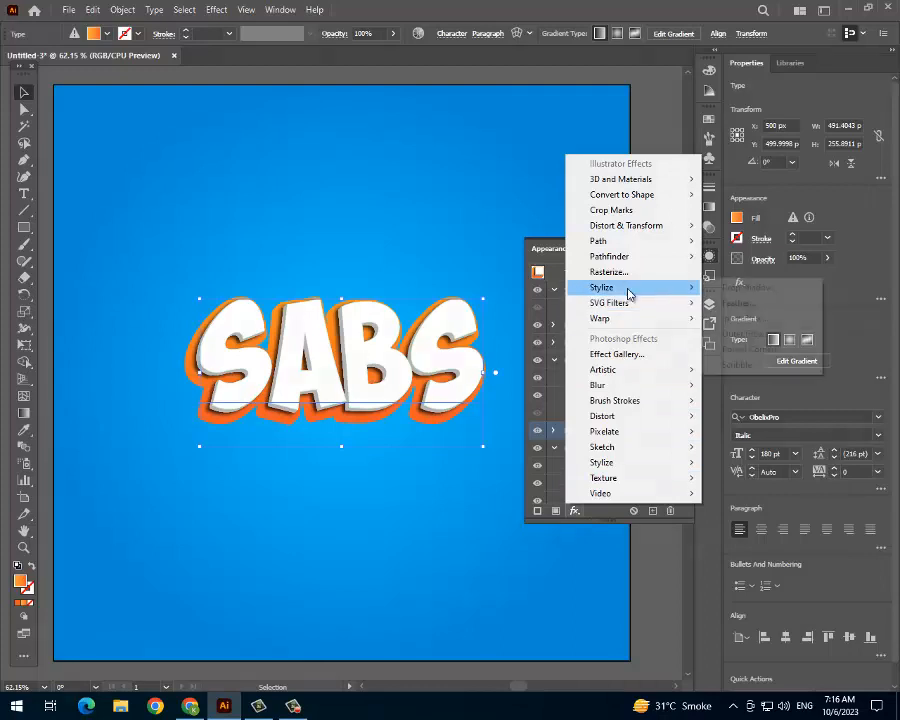
{"action": "left_click", "coordinate": [735, 288]}
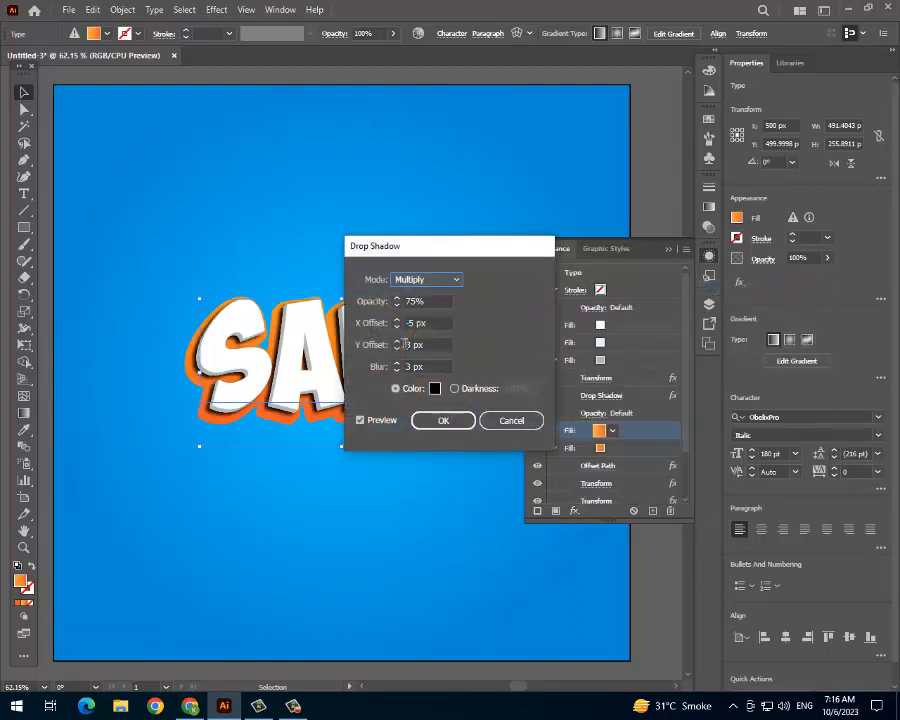
{"action": "double_click", "coordinate": [409, 323]}
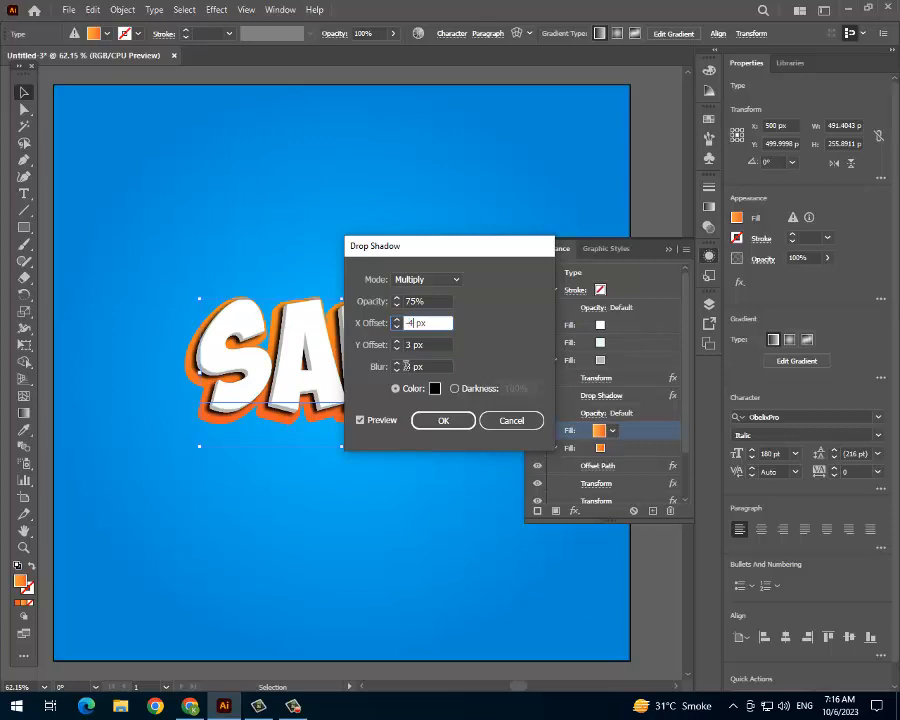
{"action": "double_click", "coordinate": [410, 345]}
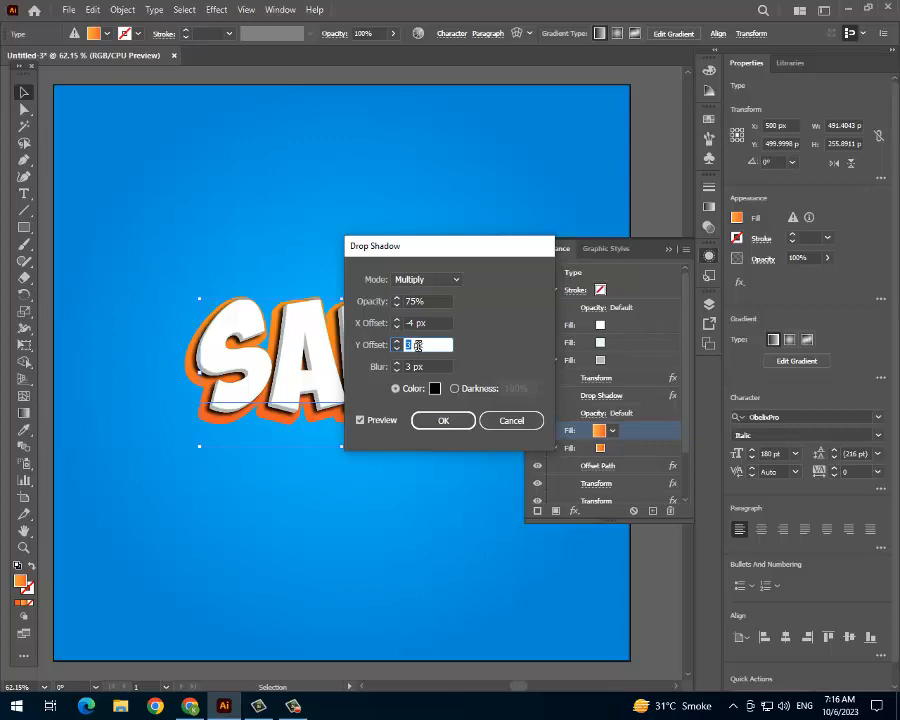
{"action": "type", "text": "4"}
{"action": "double_click", "coordinate": [409, 366]}
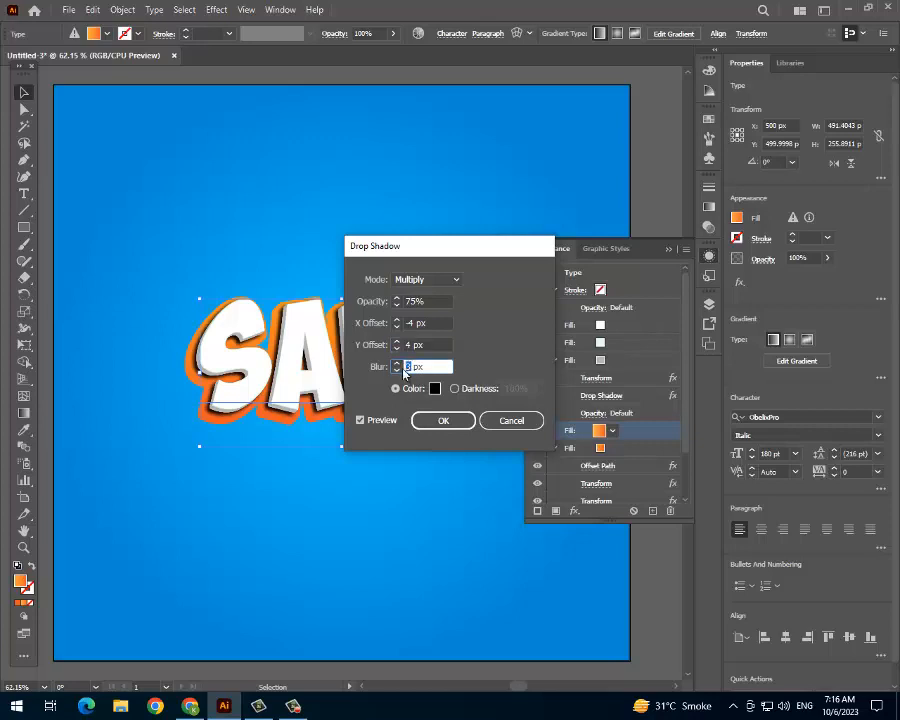
{"action": "type", "text": "5"}
{"action": "left_click", "coordinate": [455, 419]}
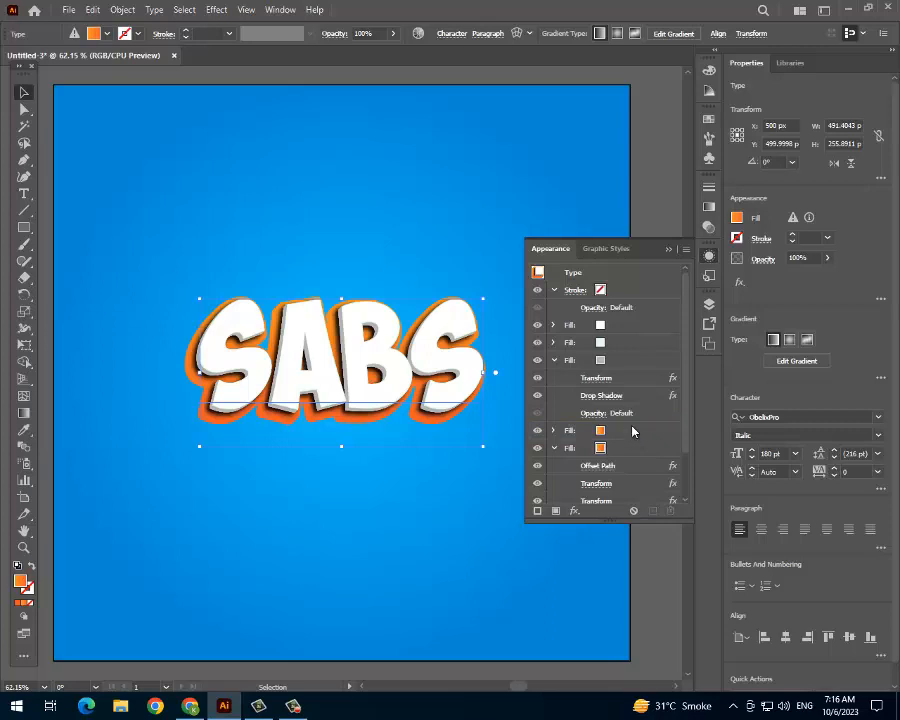
Try deleting the second Transform effect from the lowest orange fill, and undo the deletion.
{"action": "left_click", "coordinate": [621, 435]}
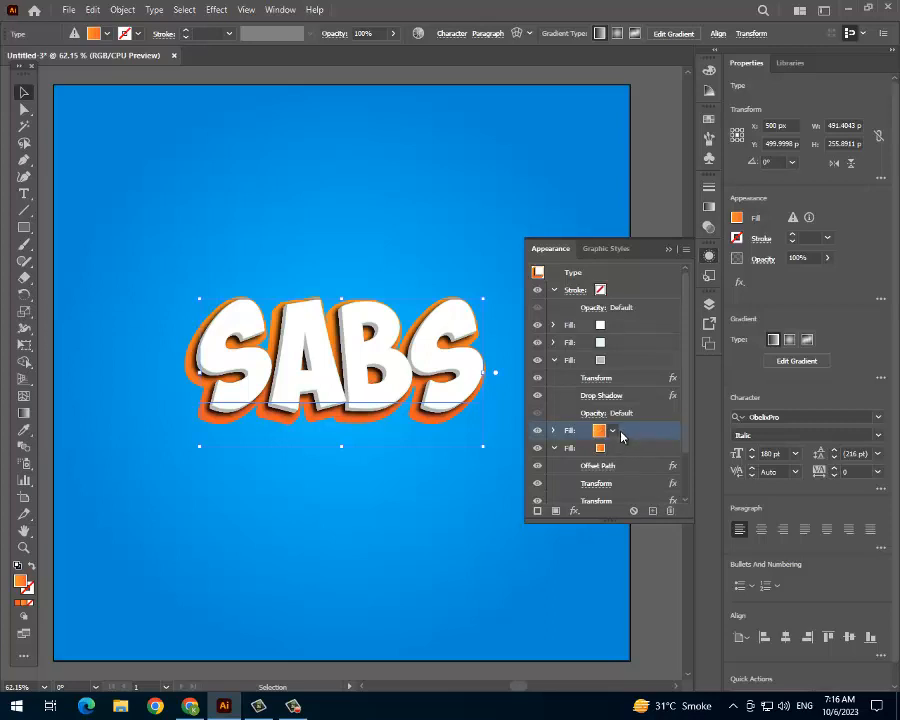
{"action": "scroll", "coordinate": [615, 450], "scroll_direction": "down", "scroll_amount": 2}
{"action": "left_click", "coordinate": [629, 444]}
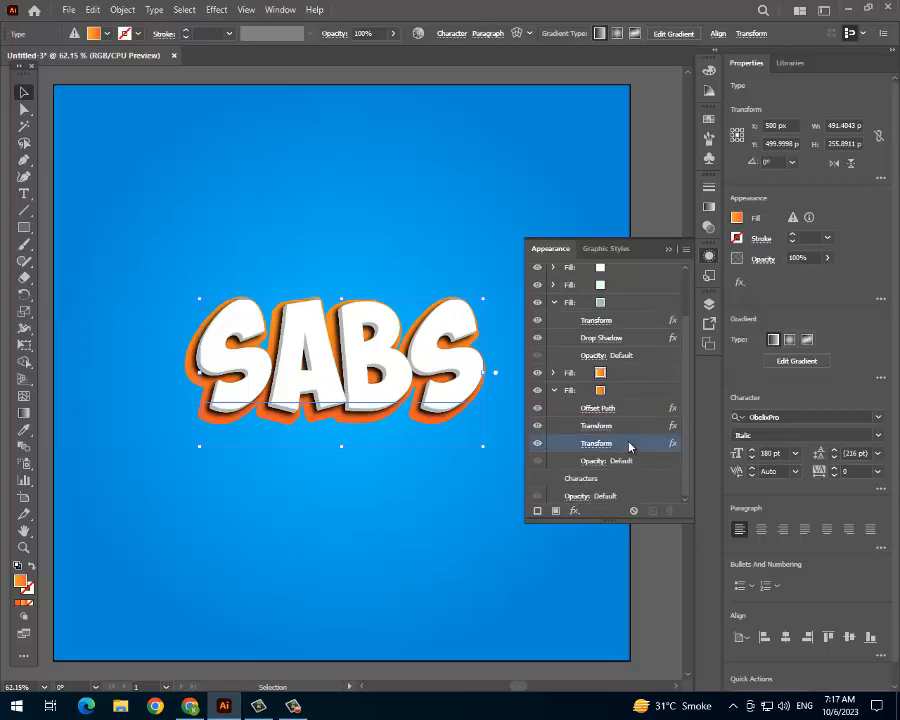
{"action": "left_click", "coordinate": [670, 512]}
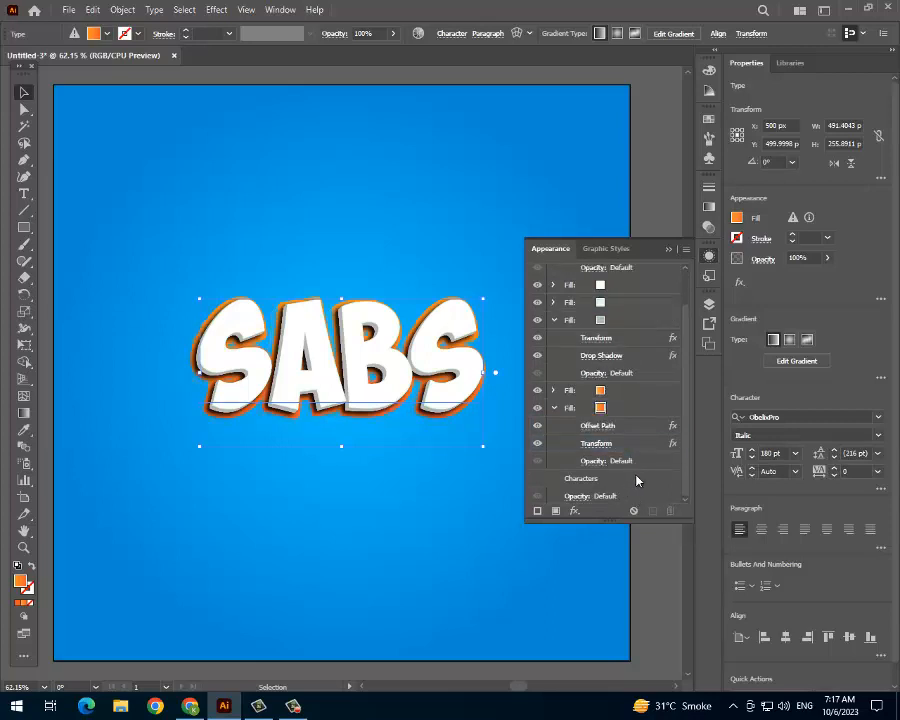
{"action": "key", "text": "ctrl+z"}
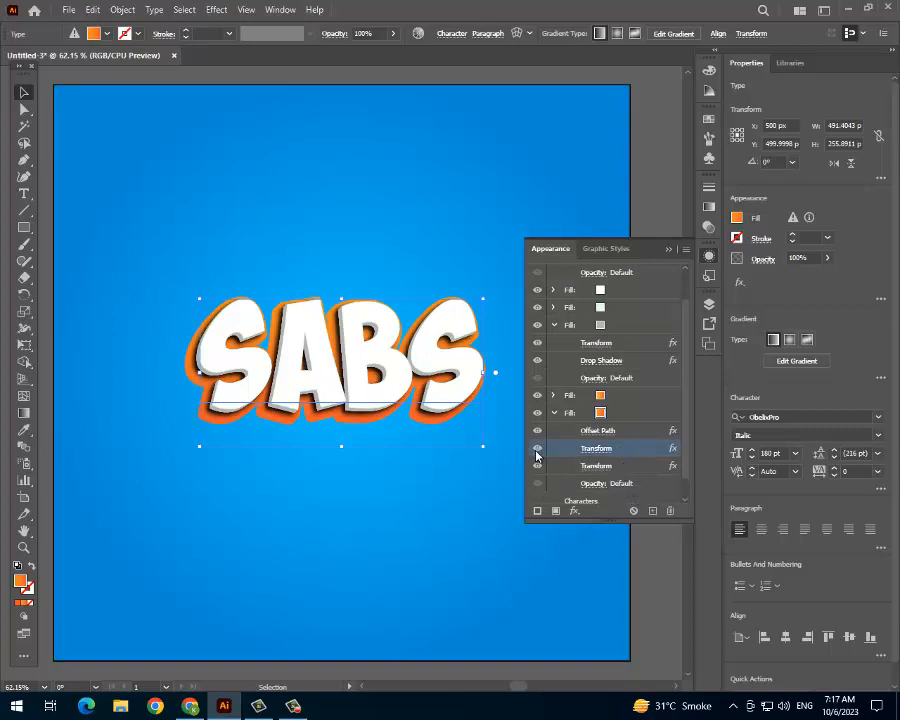
Delete the first of the two Transform effects from the lowest orange fill and collapse that fill's effects.
{"action": "left_click", "coordinate": [537, 452]}
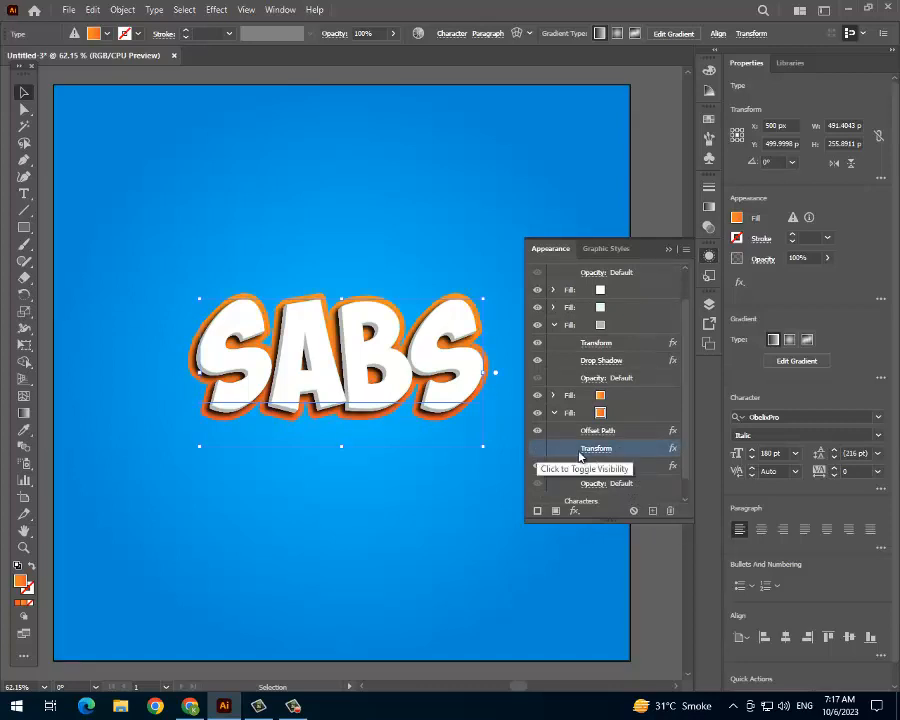
{"action": "left_click", "coordinate": [670, 512]}
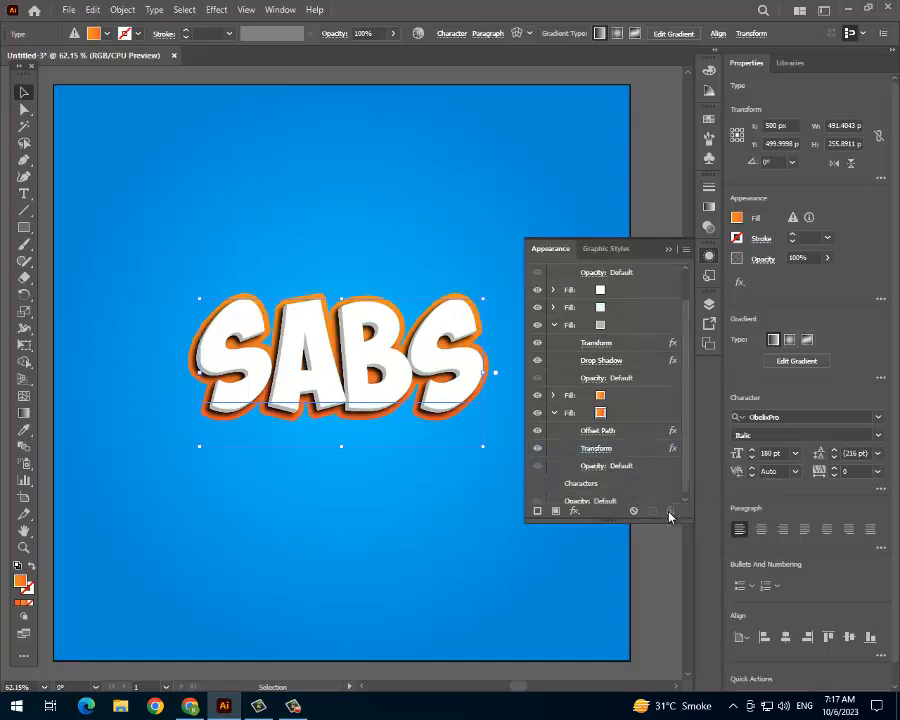
{"action": "left_click", "coordinate": [553, 413]}
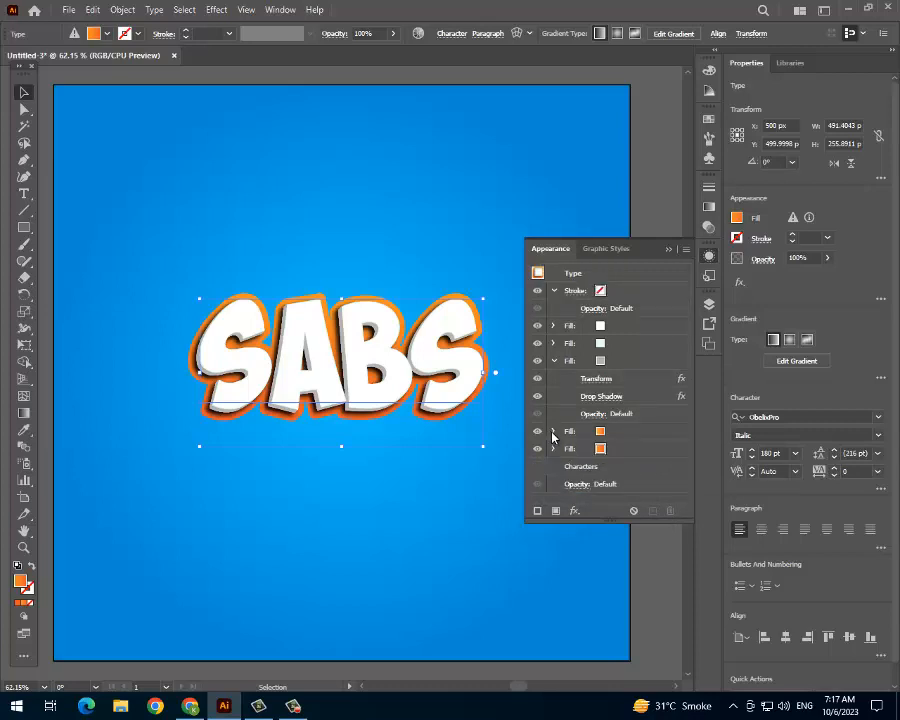
Check the upper orange fill's Transform effect by toggling its visibility, and delete that fill's Drop Shadow effect.
{"action": "left_click", "coordinate": [562, 433]}
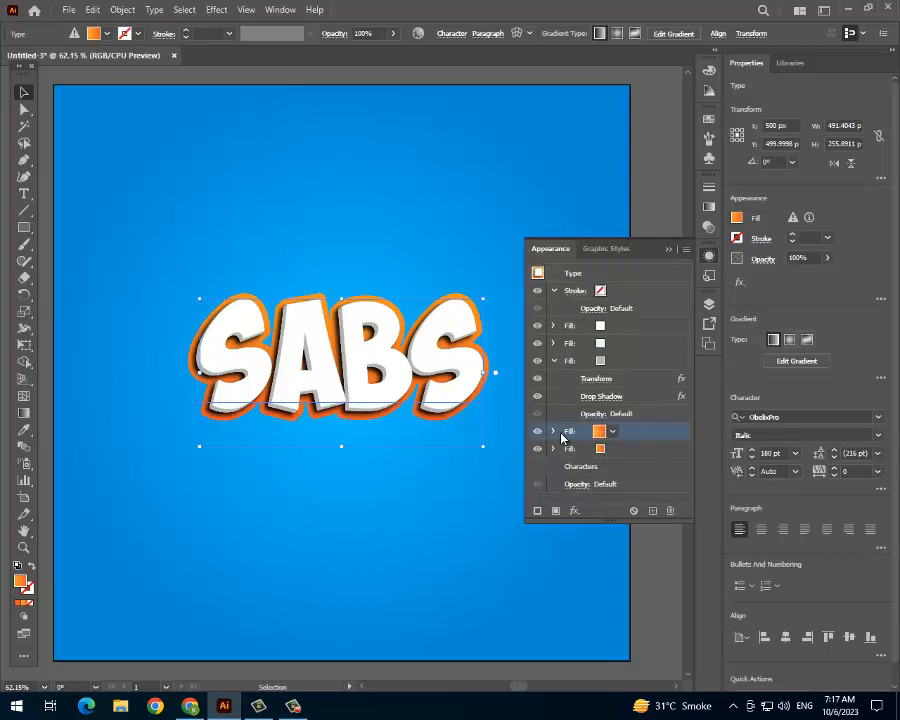
{"action": "left_click", "coordinate": [554, 432]}
{"action": "scroll", "coordinate": [588, 424], "scroll_direction": "down", "scroll_amount": 2}
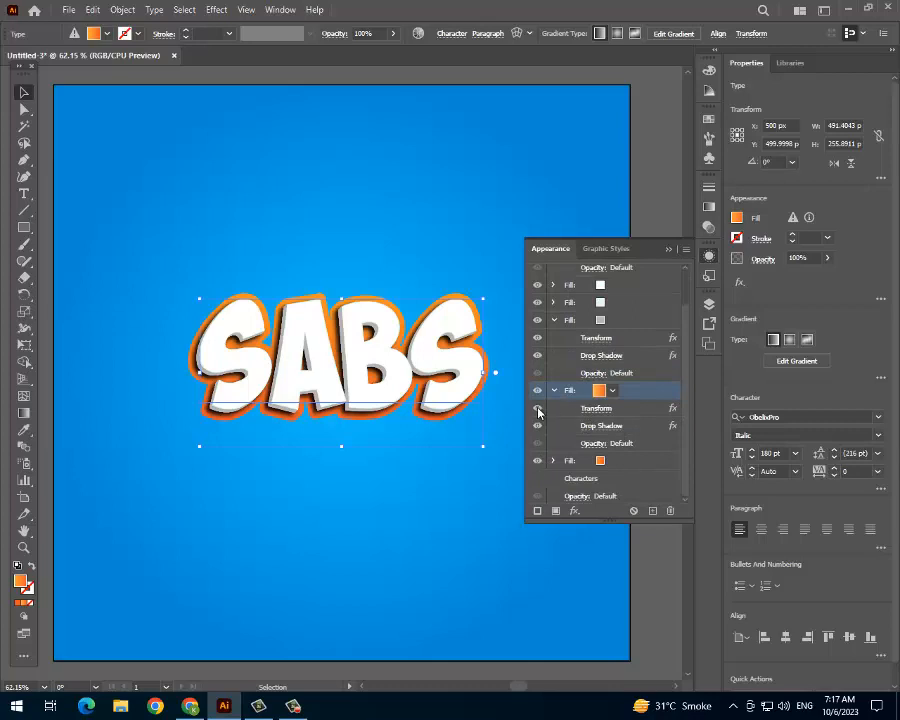
{"action": "left_click", "coordinate": [538, 411]}
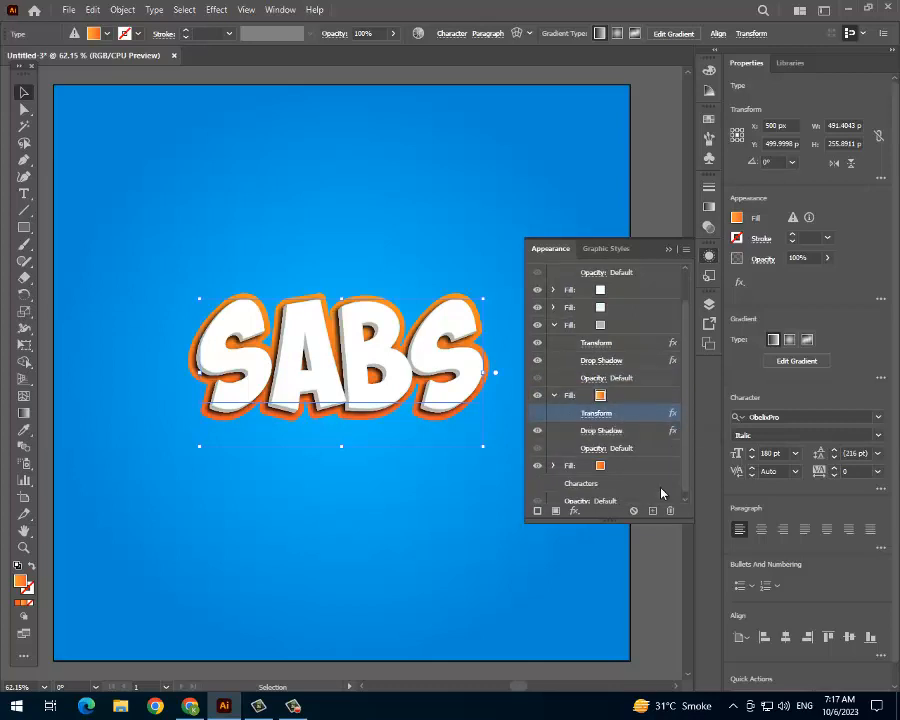
{"action": "left_click", "coordinate": [538, 413]}
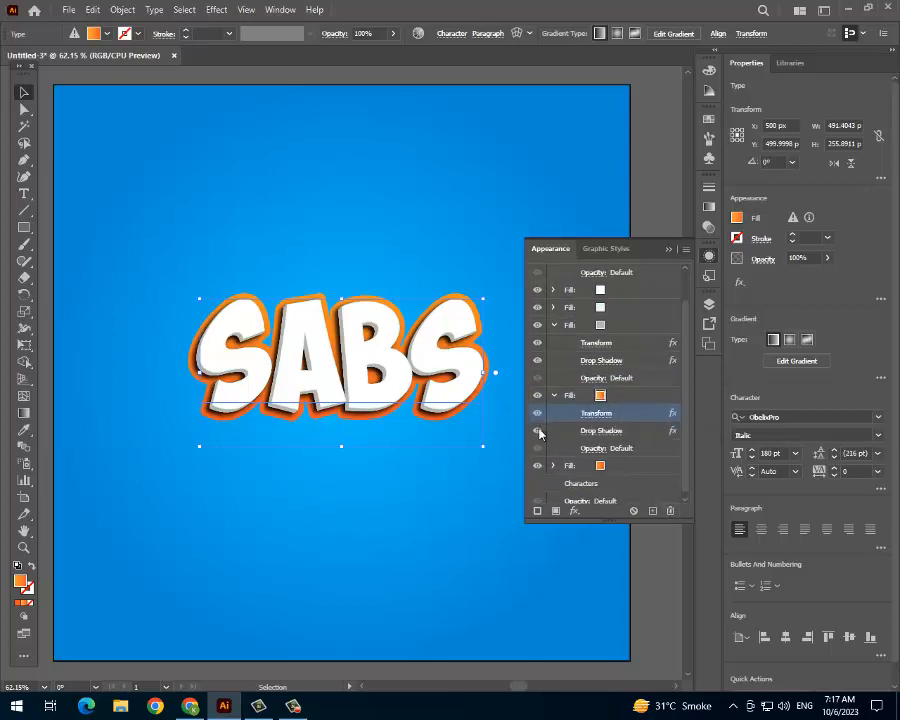
{"action": "left_click", "coordinate": [537, 431]}
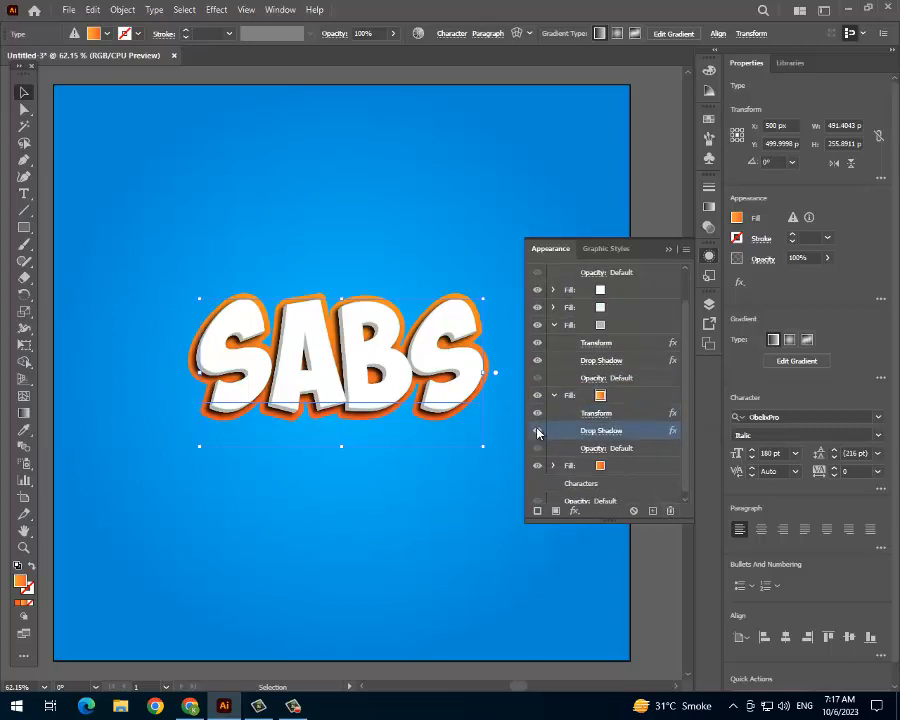
{"action": "left_click", "coordinate": [670, 510]}
Add a Screen-mode Inner Glow to the whole text in yellow EAE400 with 75% opacity, 5 px blur and the Edge option.
{"action": "left_click", "coordinate": [574, 511]}
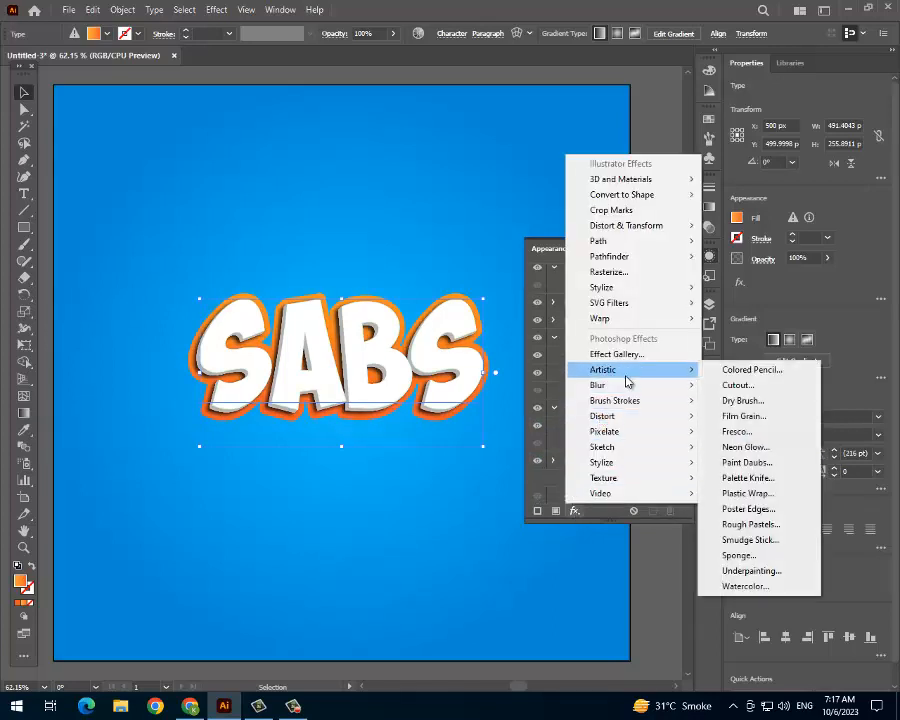
{"action": "mouse_move", "coordinate": [627, 384]}
{"action": "mouse_move", "coordinate": [633, 289]}
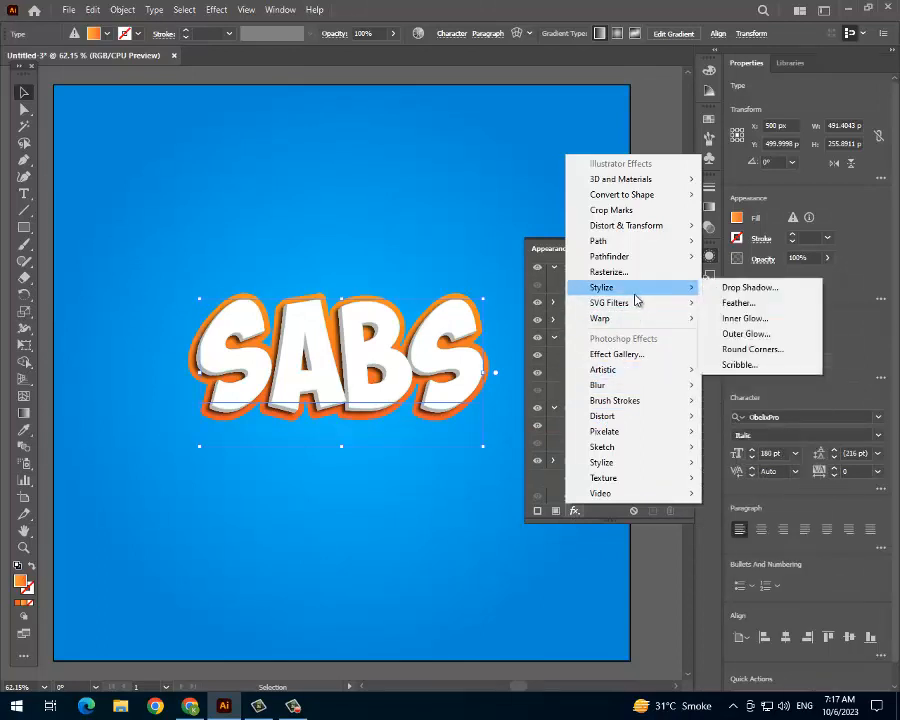
{"action": "left_click", "coordinate": [771, 318]}
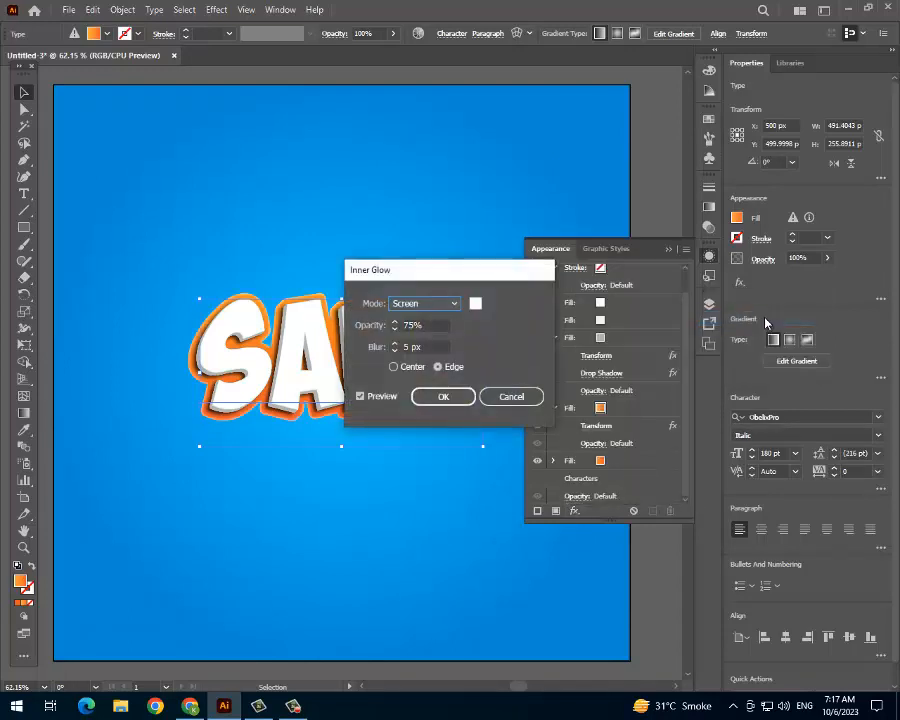
{"action": "left_click", "coordinate": [475, 303]}
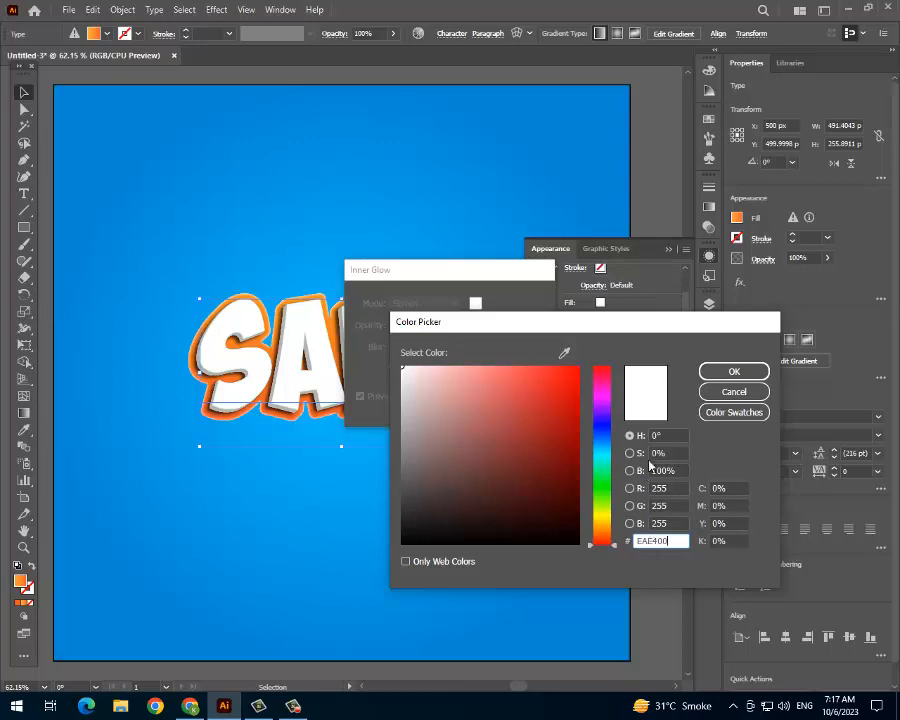
{"action": "left_click", "coordinate": [674, 523]}
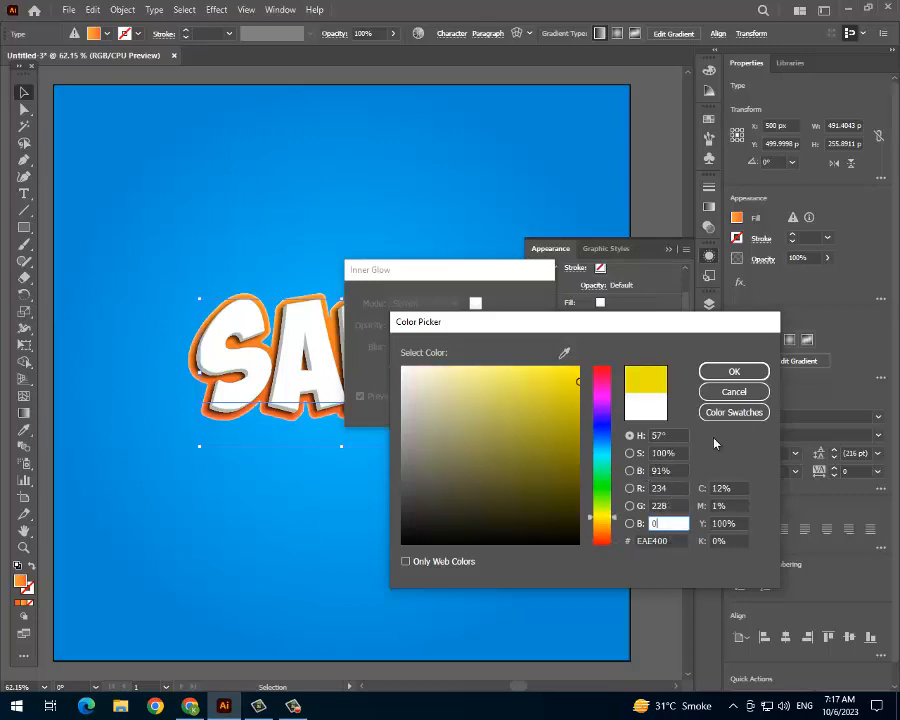
{"action": "left_click", "coordinate": [731, 372]}
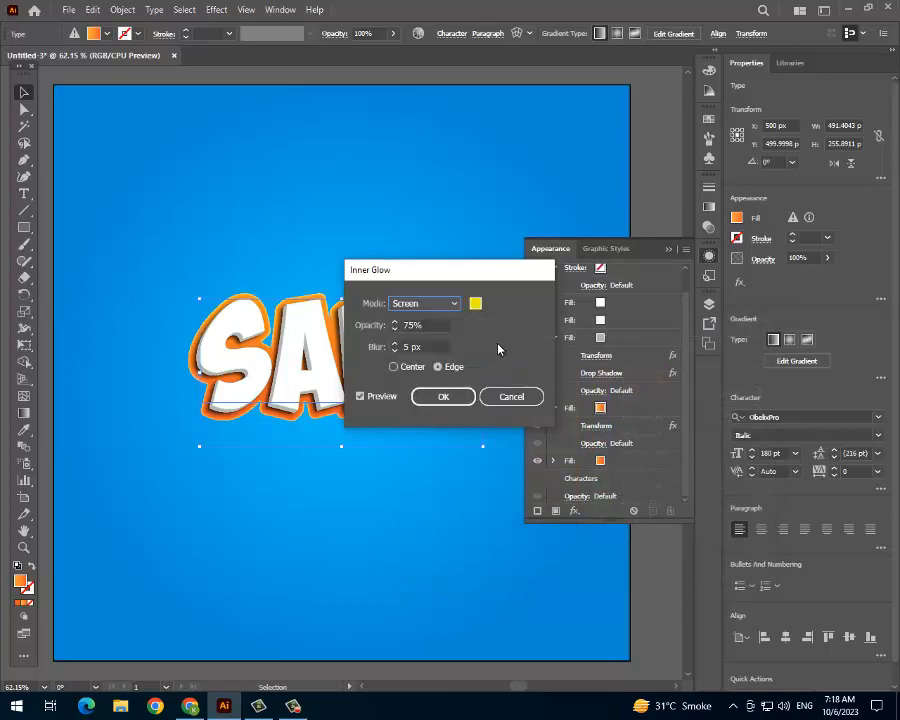
{"action": "left_click", "coordinate": [443, 397]}
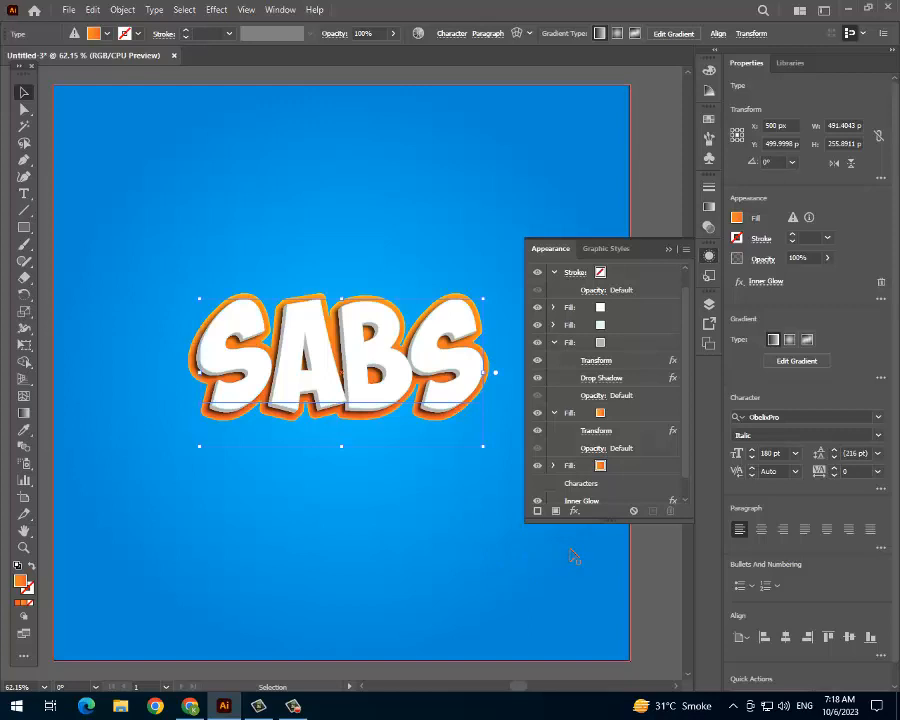
{"action": "scroll", "coordinate": [577, 340], "scroll_direction": "up", "scroll_amount": 1}
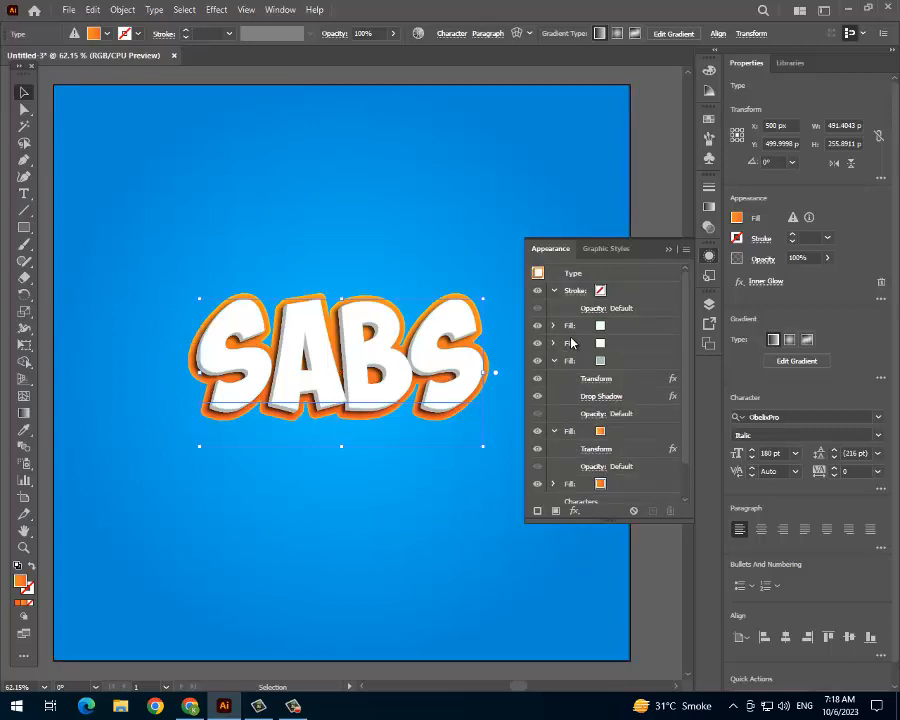
{"action": "left_click", "coordinate": [577, 330]}
{"action": "left_click", "coordinate": [574, 510]}
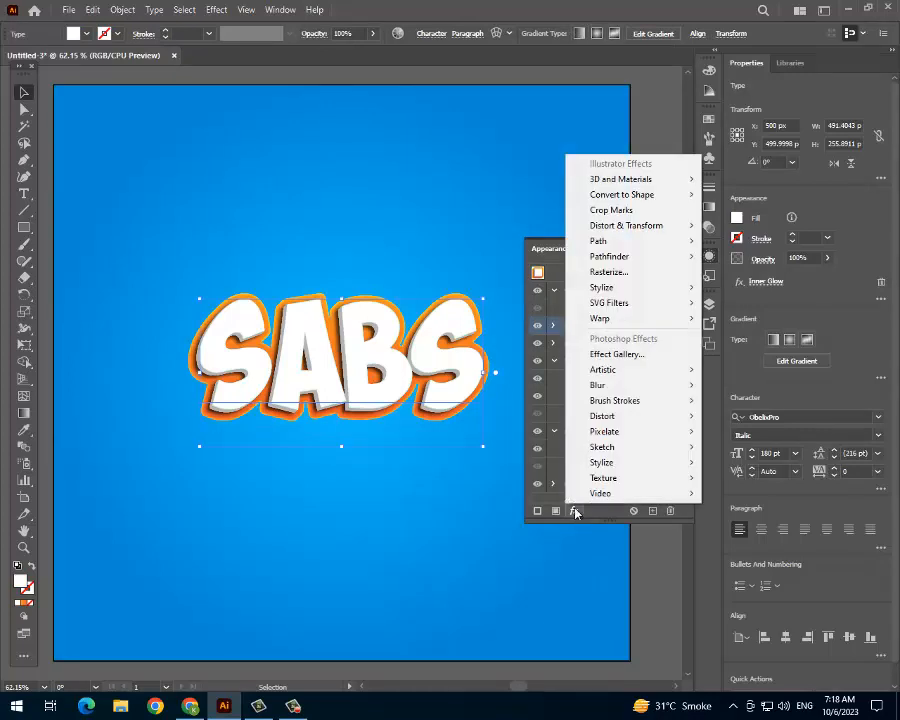
{"action": "mouse_move", "coordinate": [631, 323]}
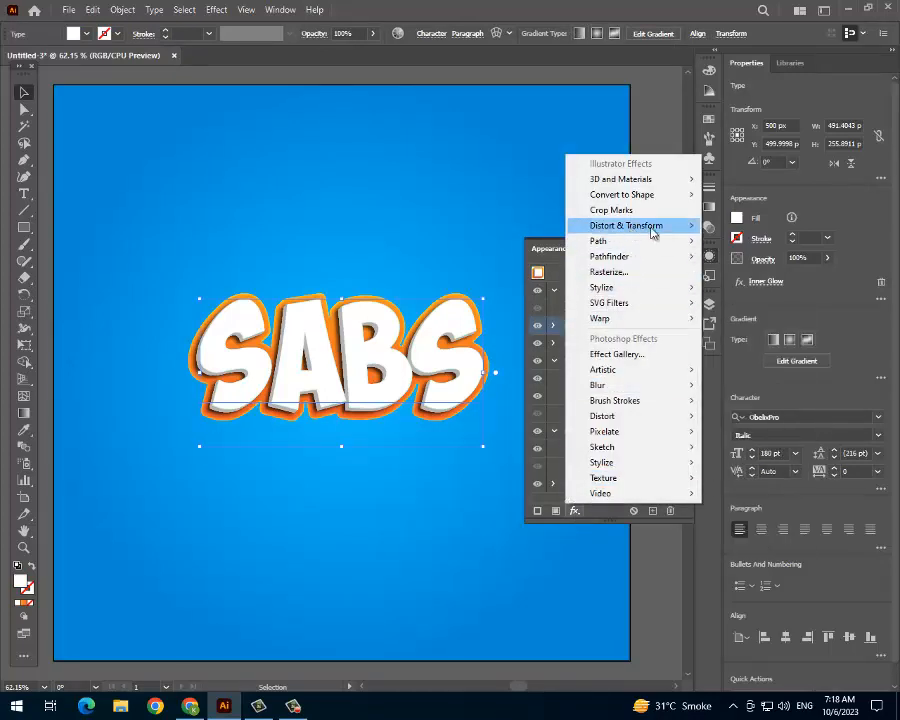
{"action": "mouse_move", "coordinate": [650, 226]}
{"action": "left_click", "coordinate": [744, 271]}
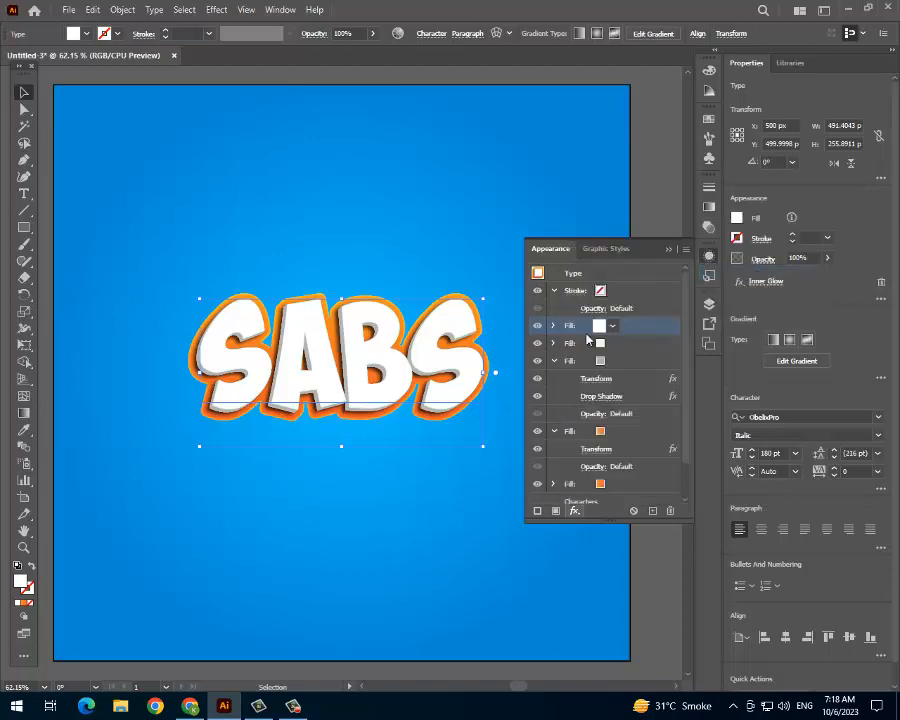
{"action": "left_click_drag", "start_coordinate": [138, 157], "coordinate": [713, 194]}
{"action": "left_click", "coordinate": [778, 319]}
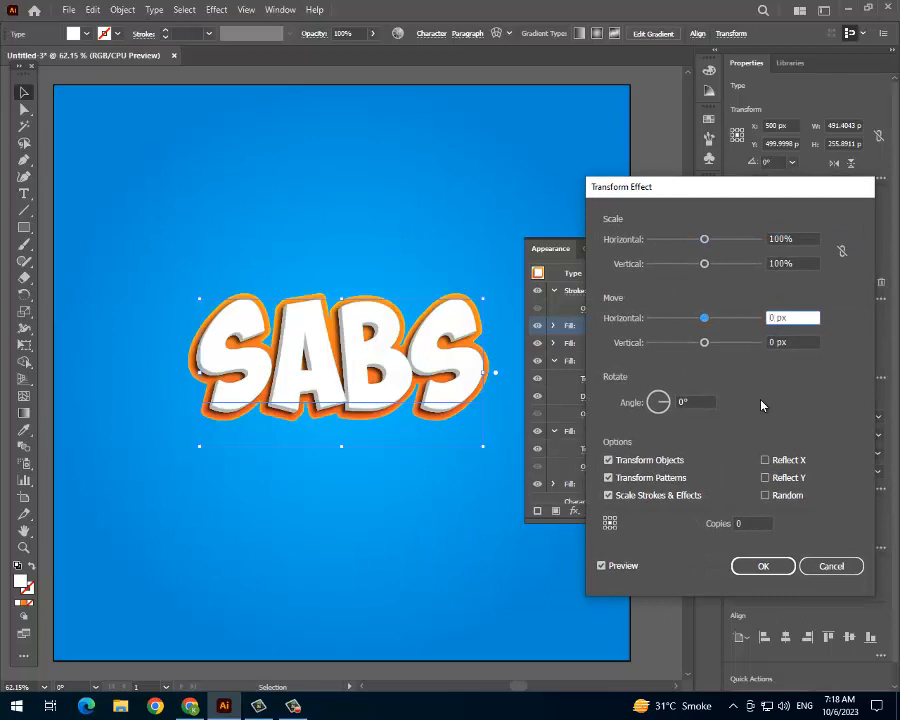
{"action": "type", "text": "-0.2"}
{"action": "key", "text": "Tab"}
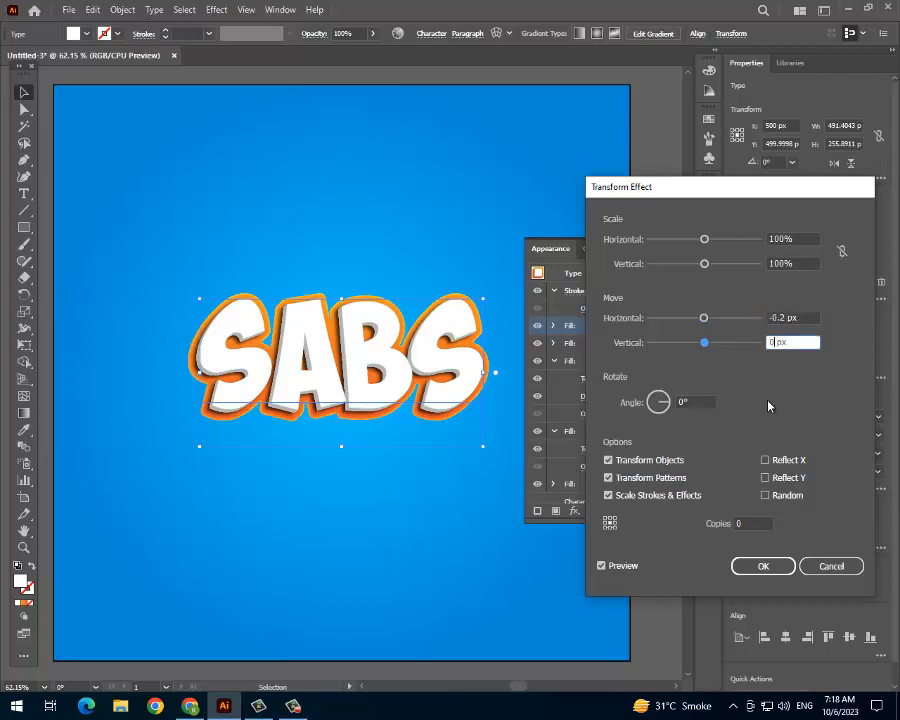
{"action": "key", "text": "BackSpace"}
{"action": "type", "text": "-2"}
{"action": "left_click", "coordinate": [745, 524]}
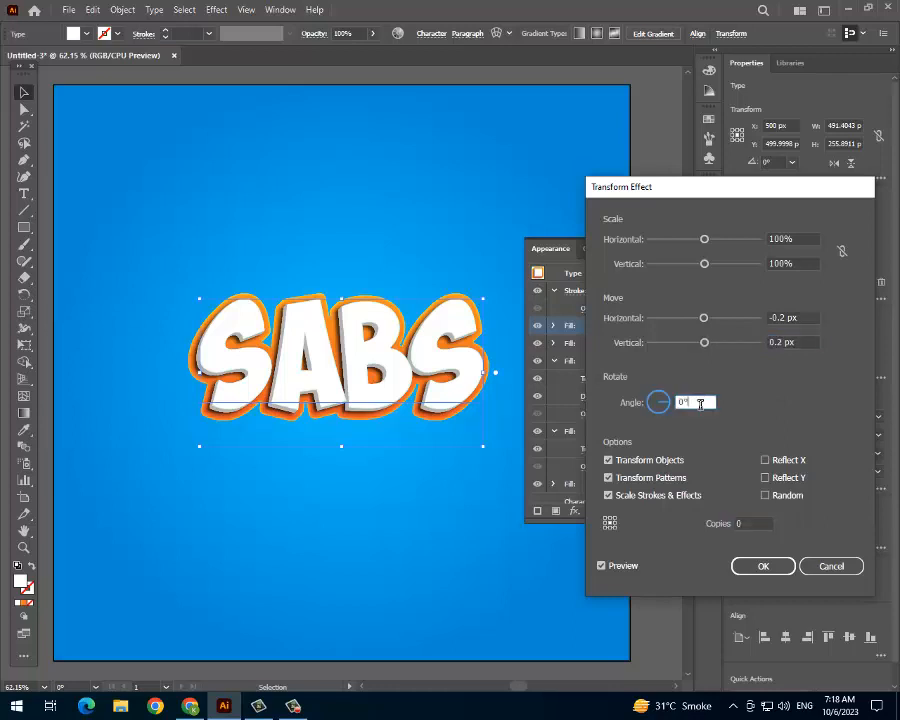
{"action": "left_click", "coordinate": [789, 317]}
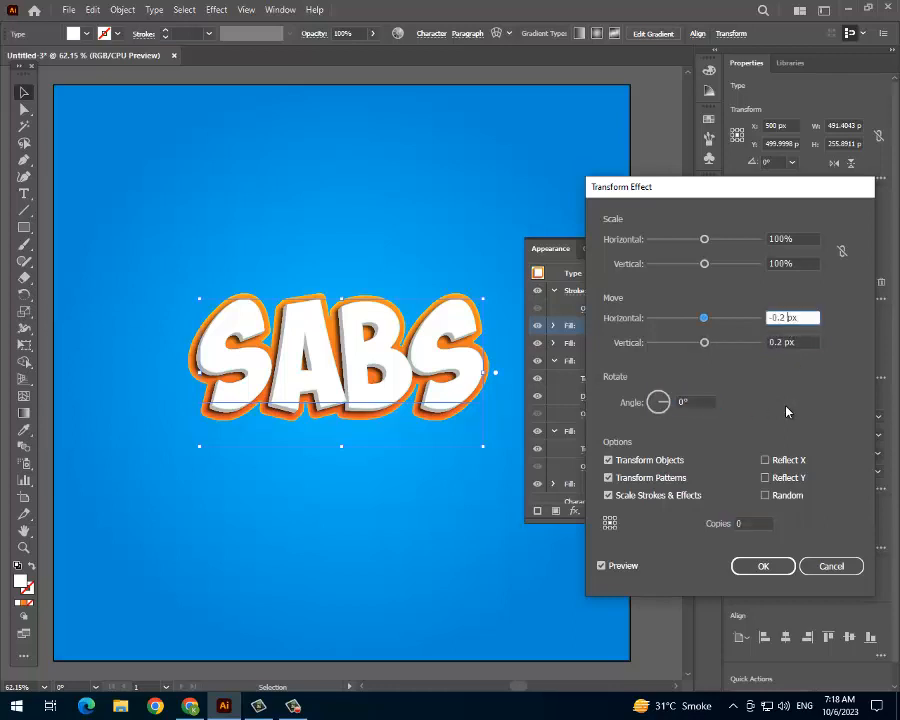
{"action": "key", "text": "BackSpace"}
{"action": "type", "text": "5"}
{"action": "left_click", "coordinate": [784, 342]}
{"action": "left_click", "coordinate": [783, 342]}
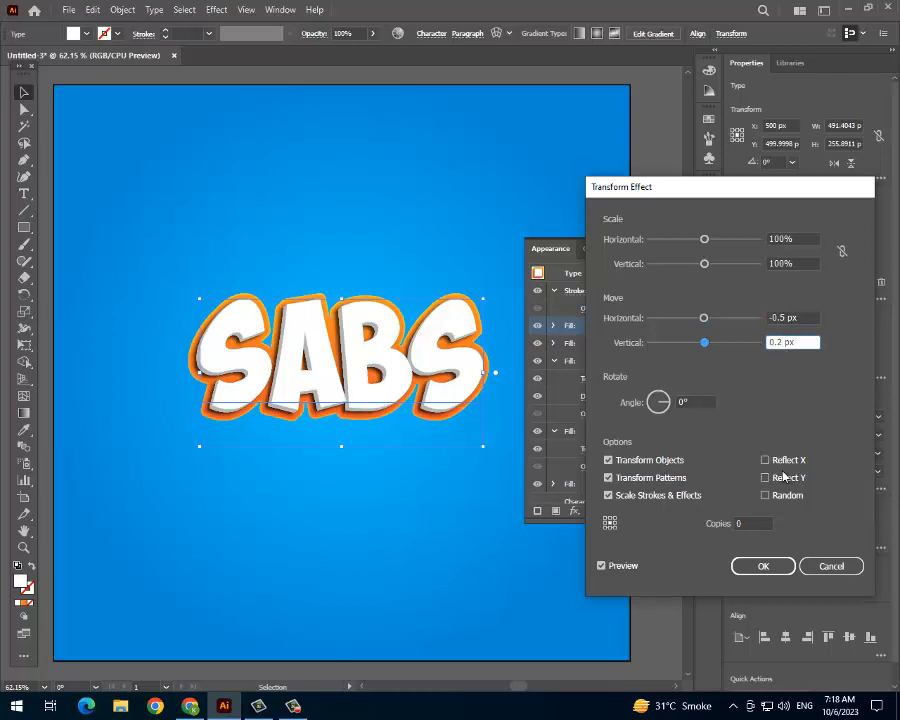
{"action": "key", "text": "BackSpace"}
{"action": "key", "text": "BackSpace"}
{"action": "key", "text": "BackSpace"}
{"action": "left_click", "coordinate": [750, 524]}
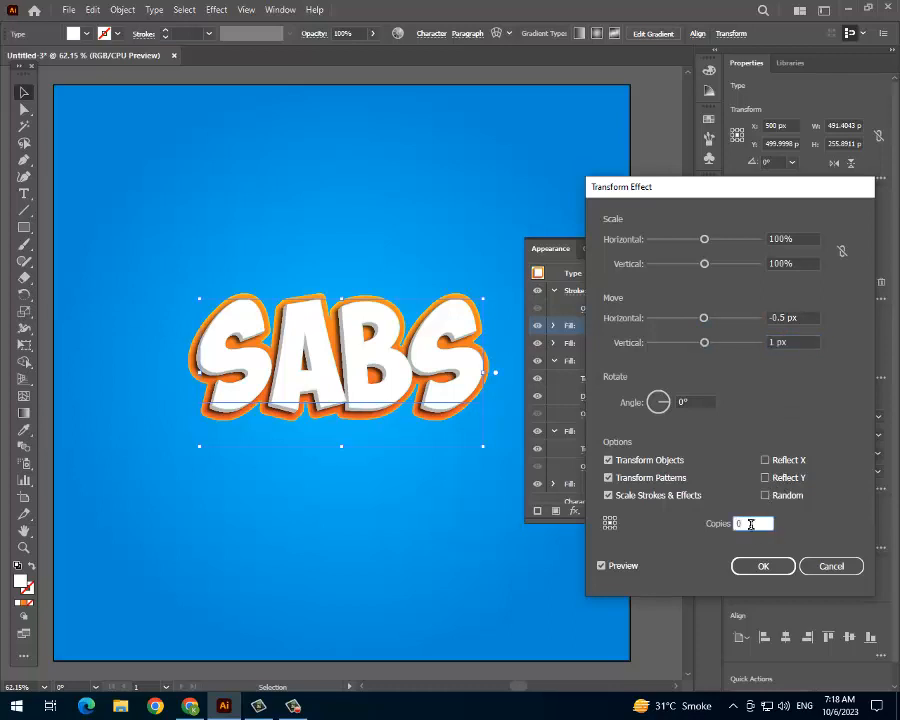
{"action": "left_click", "coordinate": [834, 566]}
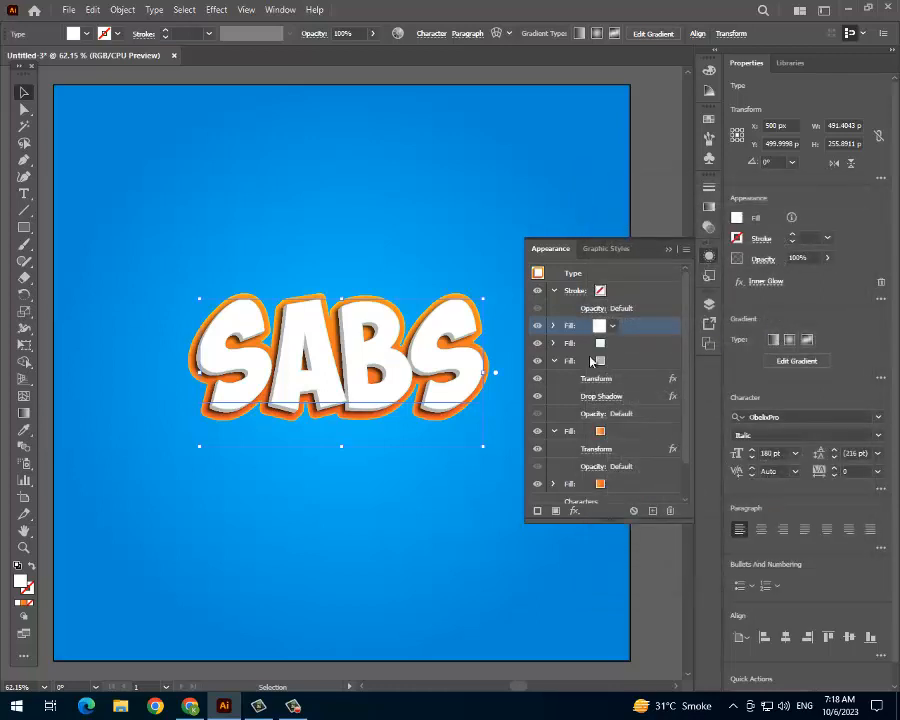
Add a Screen-mode Outer Glow to the topmost white fill in yellow EAE400 with 75% opacity and 5 px blur.
{"action": "left_click", "coordinate": [554, 326]}
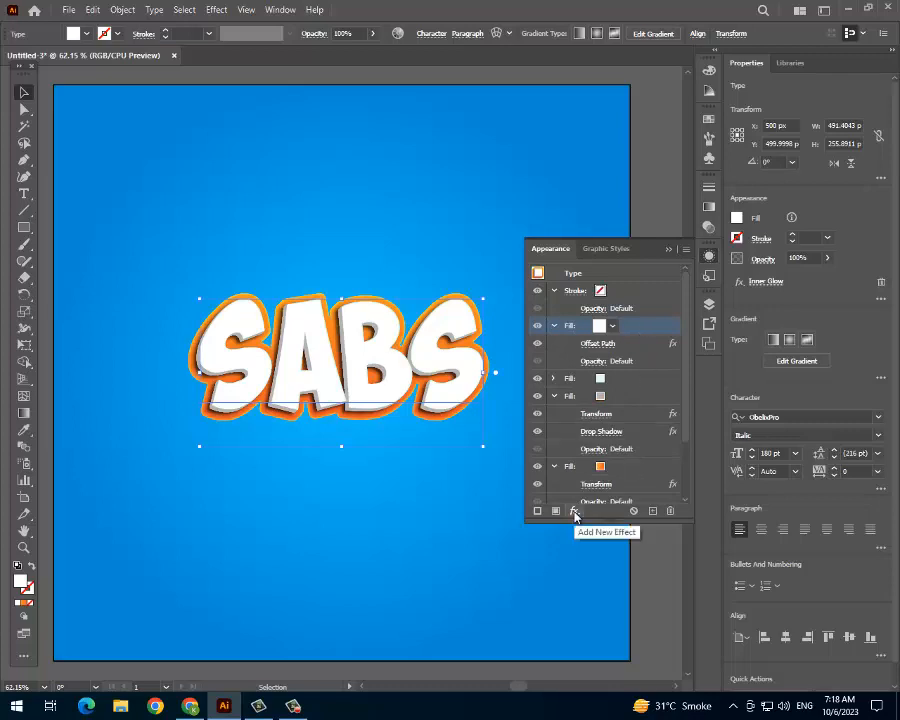
{"action": "left_click", "coordinate": [575, 512]}
{"action": "mouse_move", "coordinate": [632, 248]}
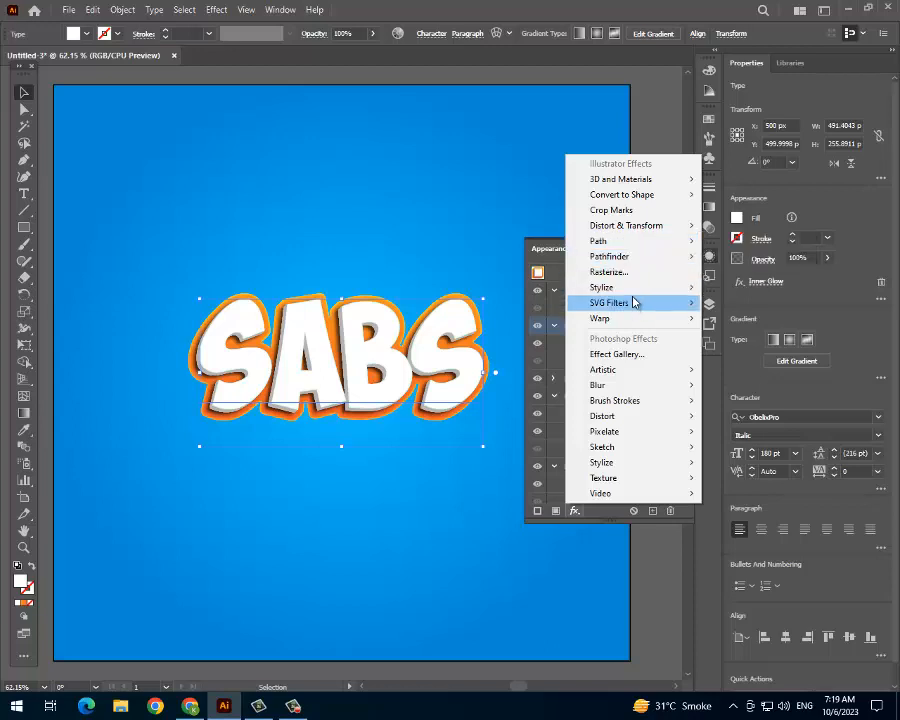
{"action": "mouse_move", "coordinate": [637, 290]}
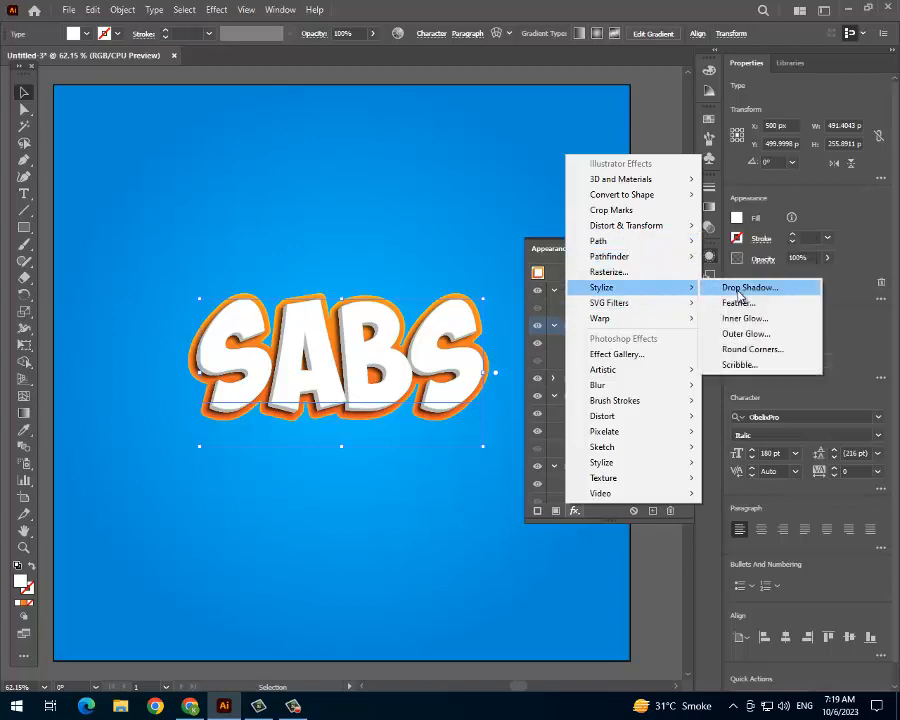
{"action": "left_click", "coordinate": [770, 334]}
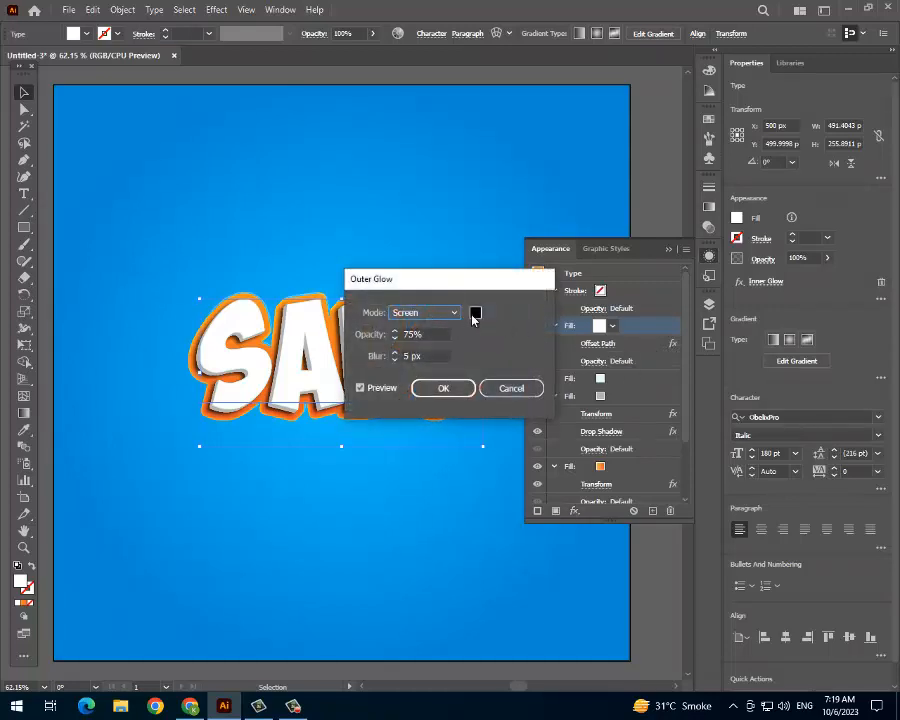
{"action": "left_click", "coordinate": [475, 312]}
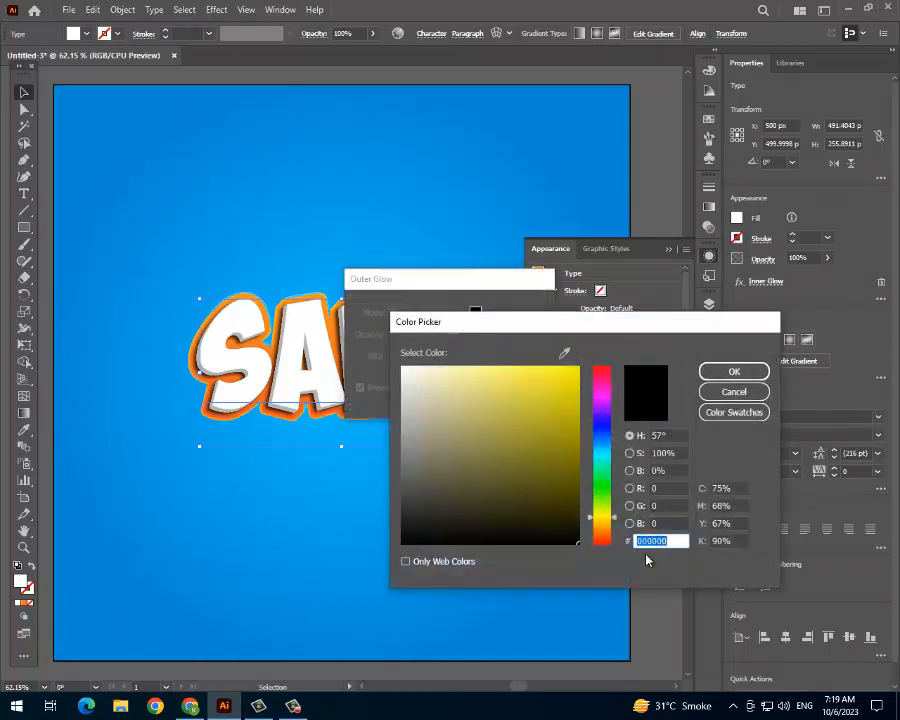
{"action": "type", "text": "EAE400"}
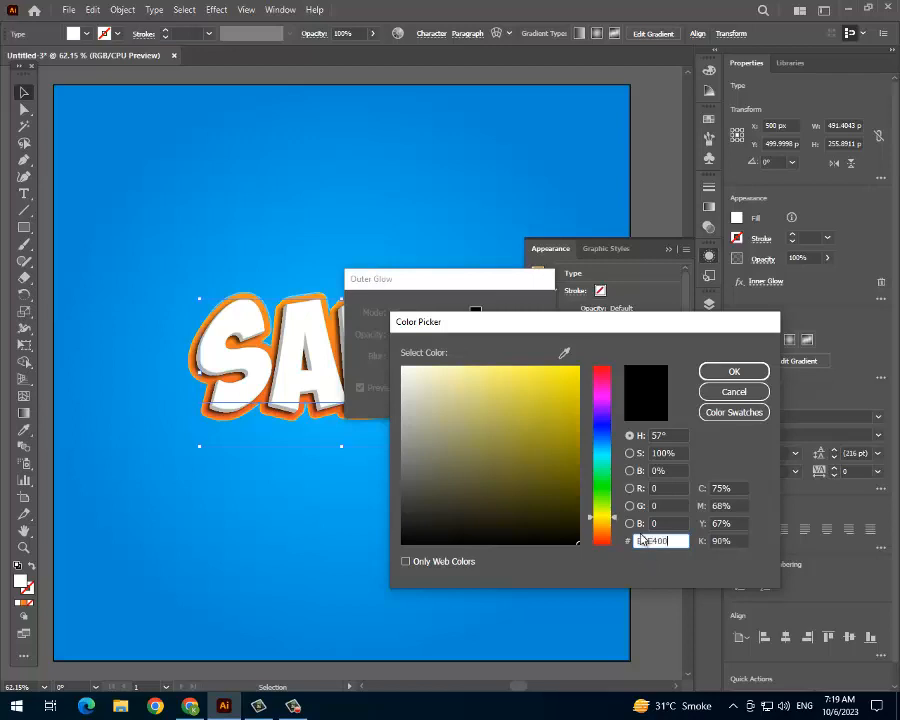
{"action": "left_click", "coordinate": [736, 388]}
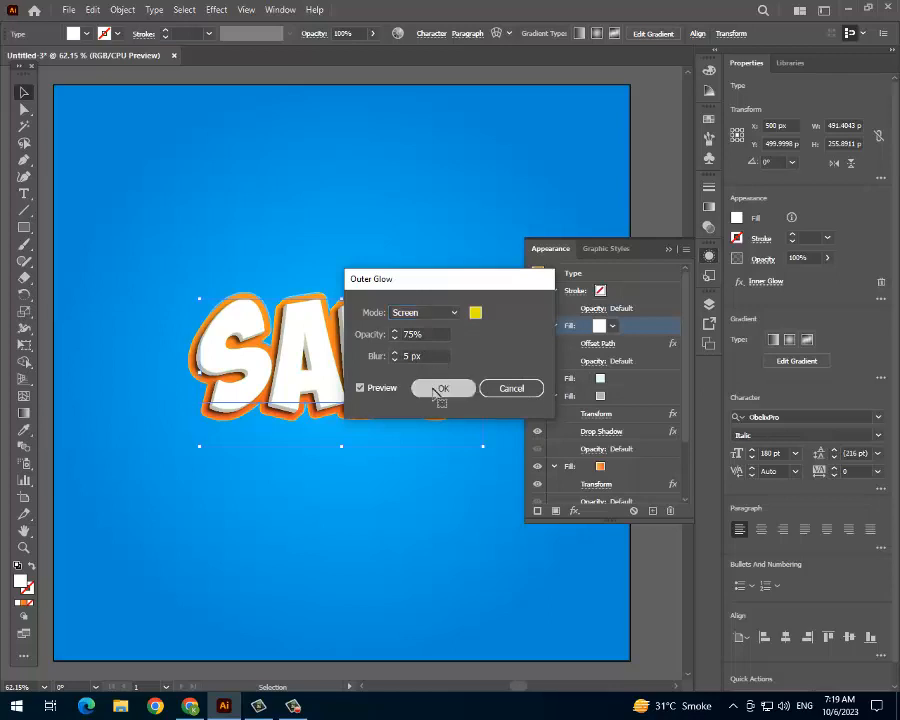
{"action": "left_click", "coordinate": [439, 389]}
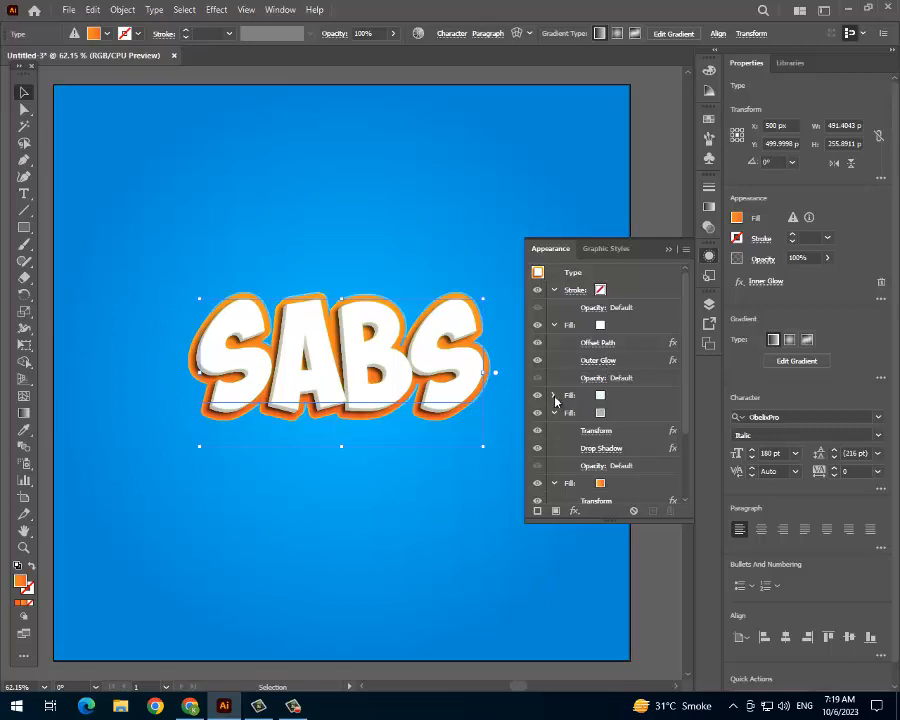
Expand the second white fill to check its attributes, and select the blue background rectangle.
{"action": "left_click", "coordinate": [555, 397]}
{"action": "left_click", "coordinate": [615, 401]}
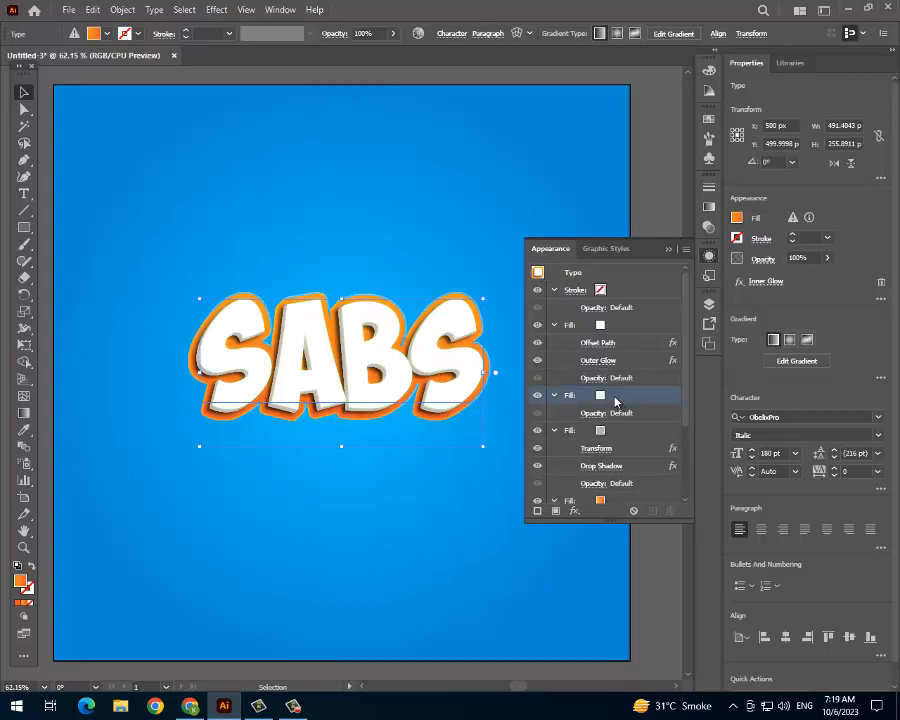
{"action": "left_click", "coordinate": [140, 540]}
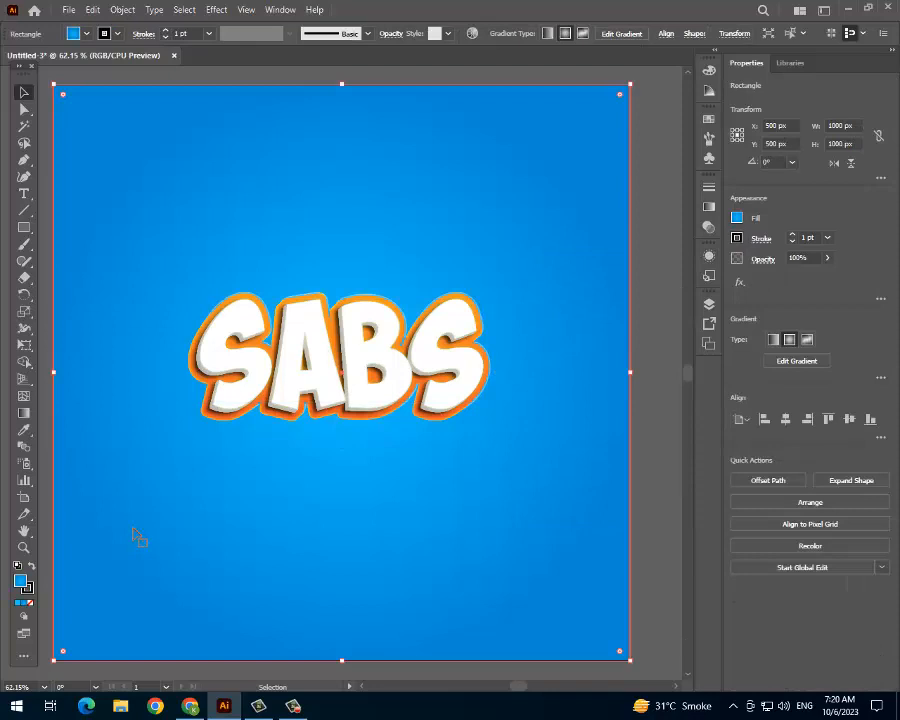
Replace the styled word SABS with EFFECT using the Type tool, and deselect the text.
{"action": "left_click", "coordinate": [24, 193]}
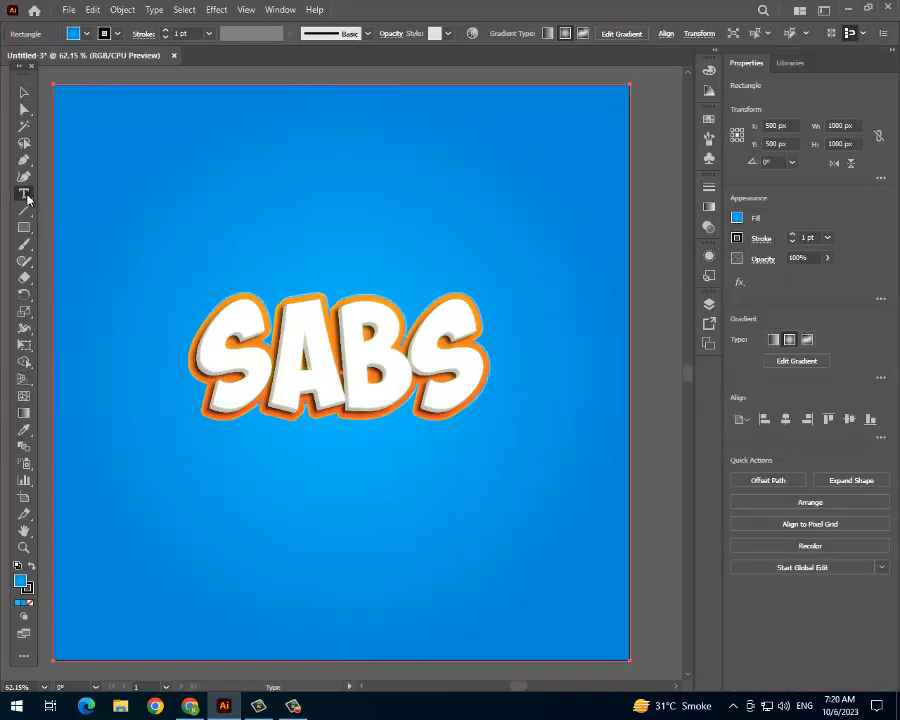
{"action": "left_click", "coordinate": [345, 388]}
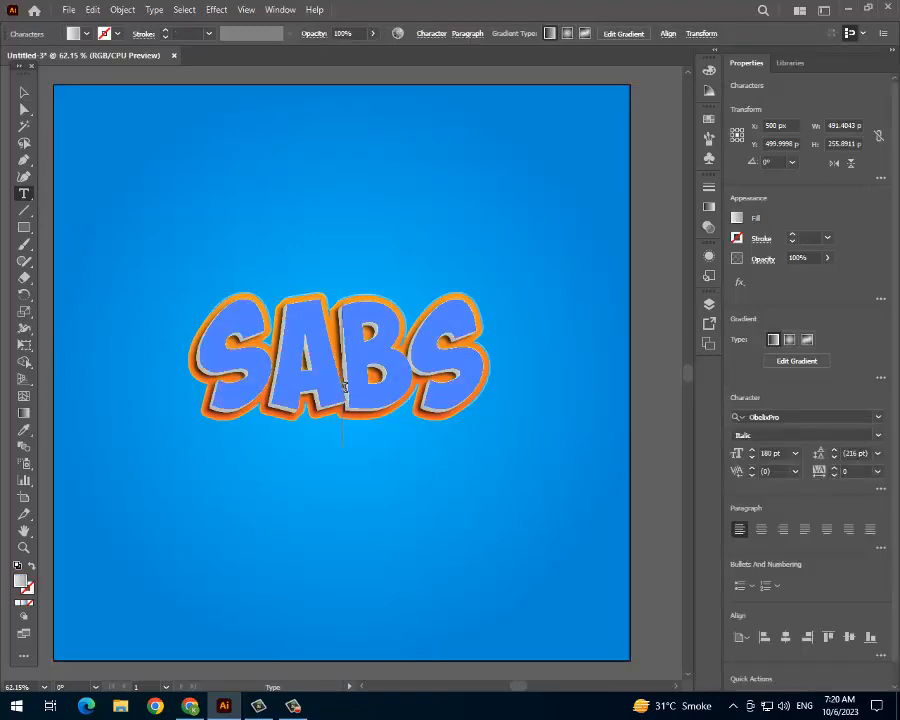
{"action": "key", "text": "BackSpace"}
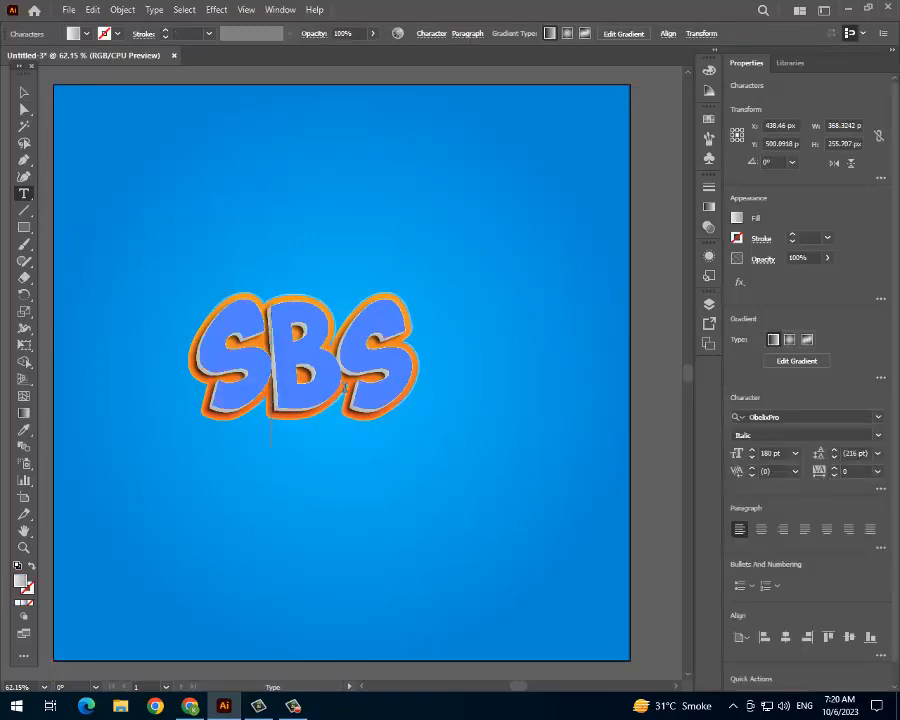
{"action": "key", "text": "Delete"}
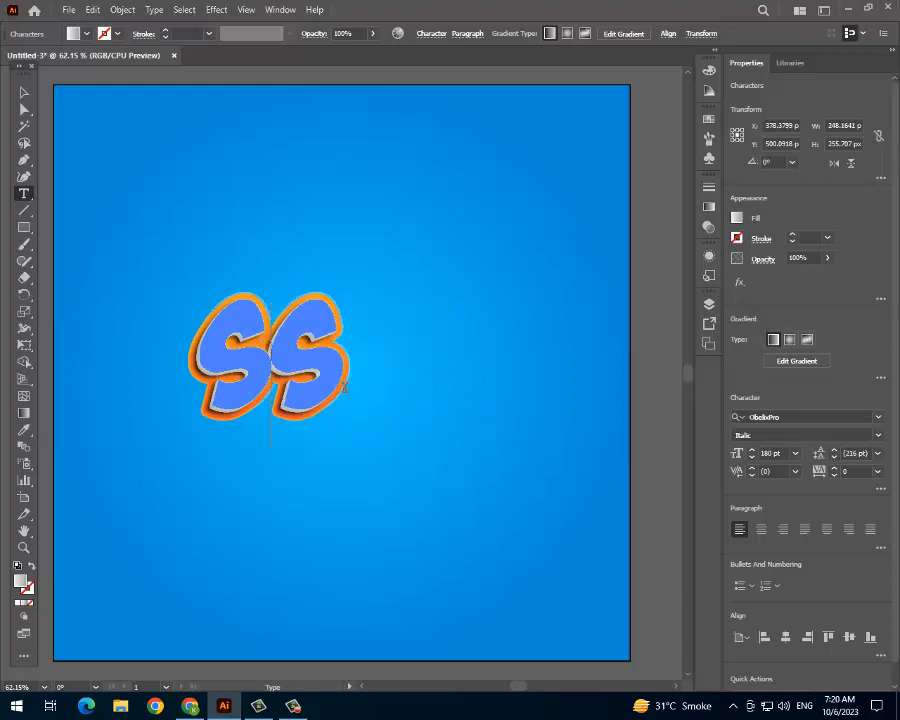
{"action": "key", "text": "BackSpace"}
{"action": "key", "text": "Delete"}
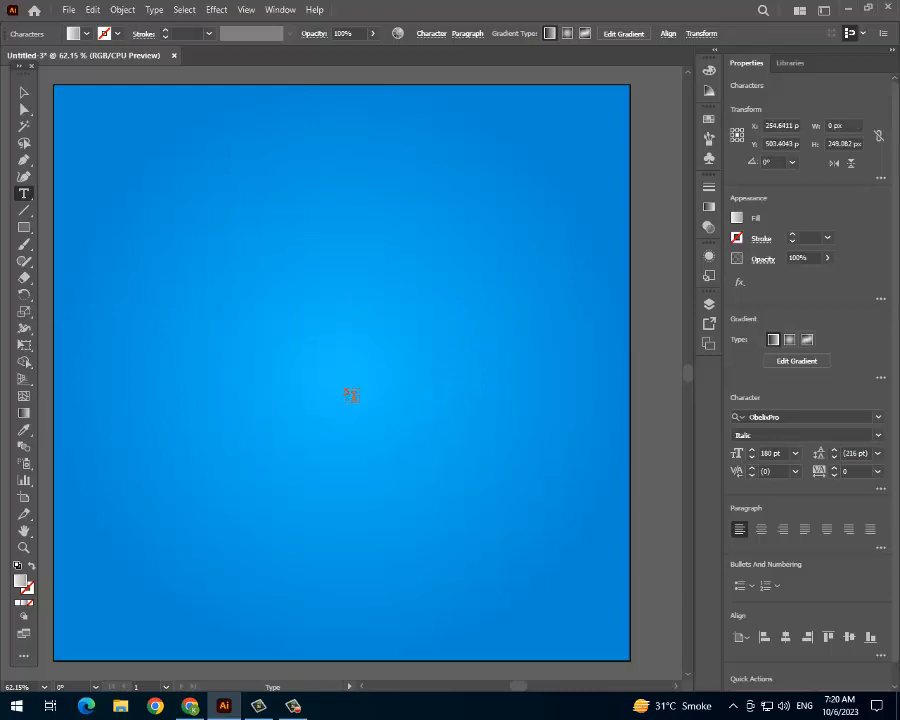
{"action": "type", "text": "E"}
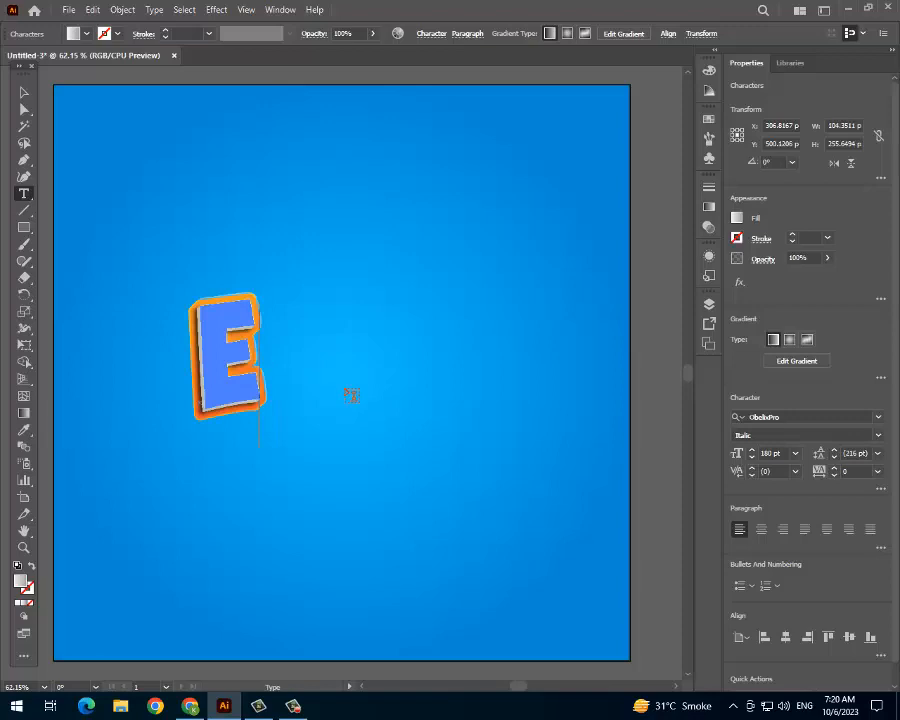
{"action": "type", "text": "FFE"}
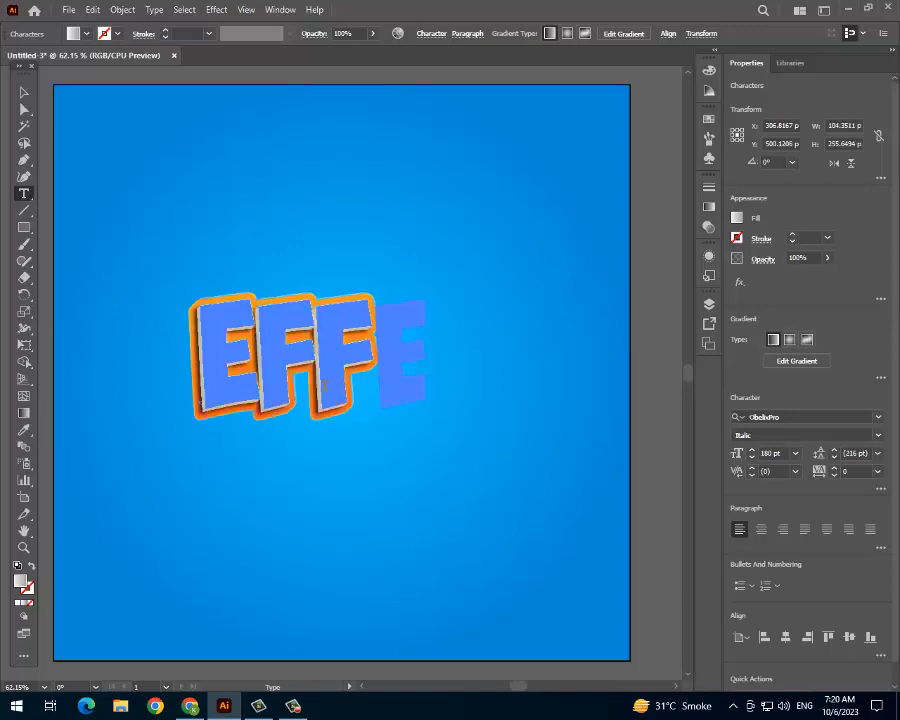
{"action": "type", "text": "CT"}
{"action": "left_click", "coordinate": [24, 92]}
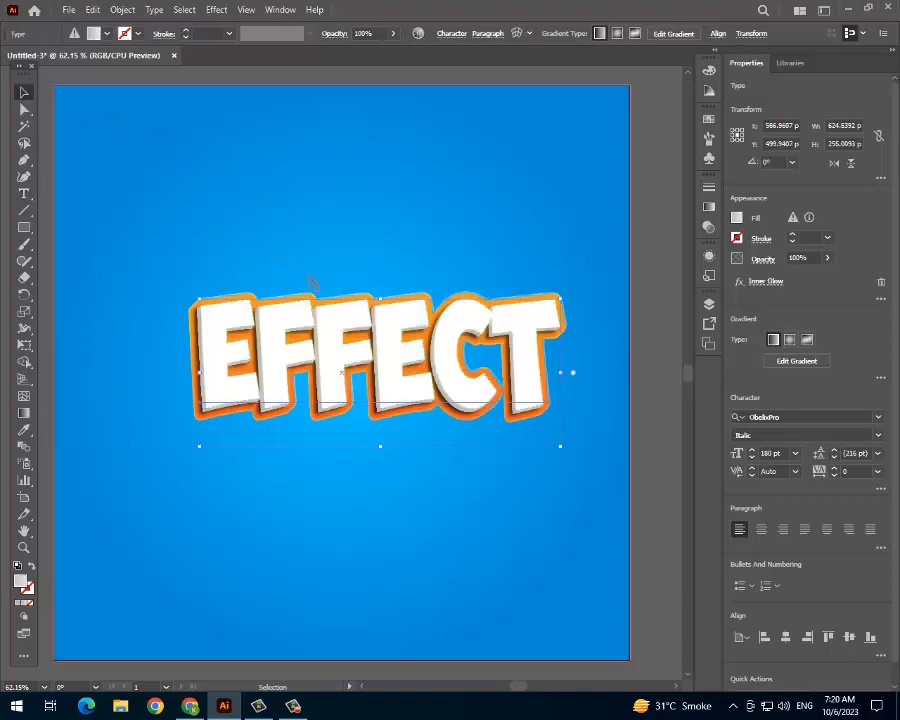
{"action": "left_click", "coordinate": [108, 613]}
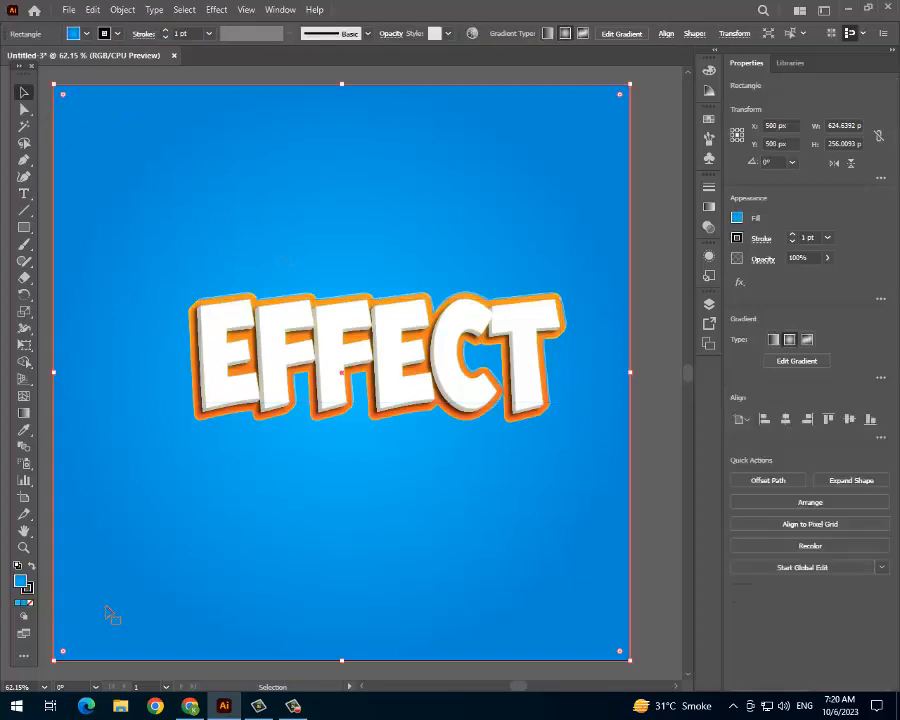
Replace the styled word EFFECT with COLOR.
{"action": "double_click", "coordinate": [296, 405]}
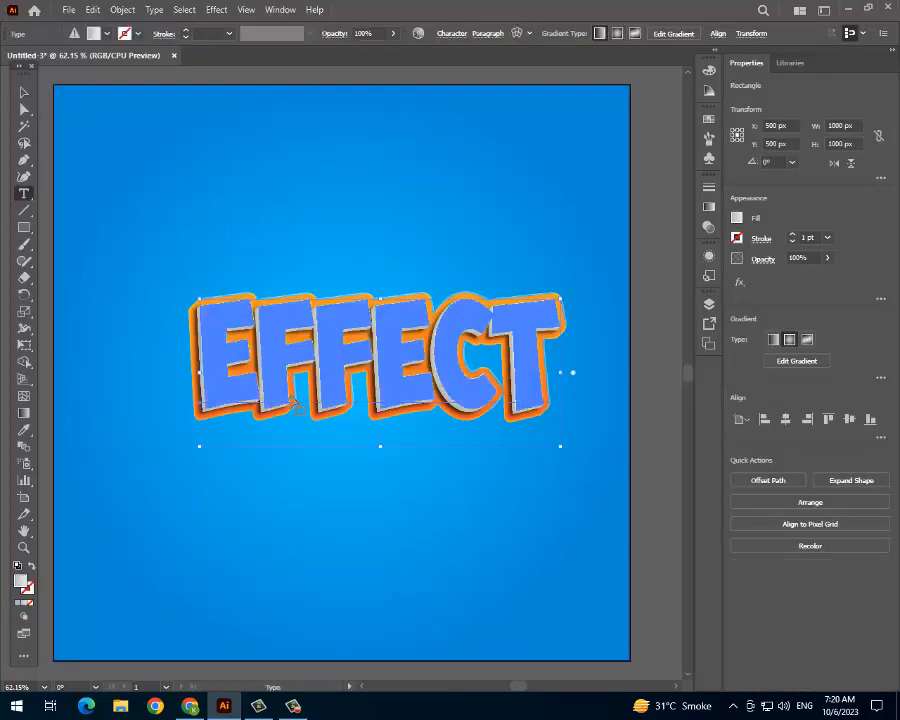
{"action": "key", "text": "ctrl+a"}
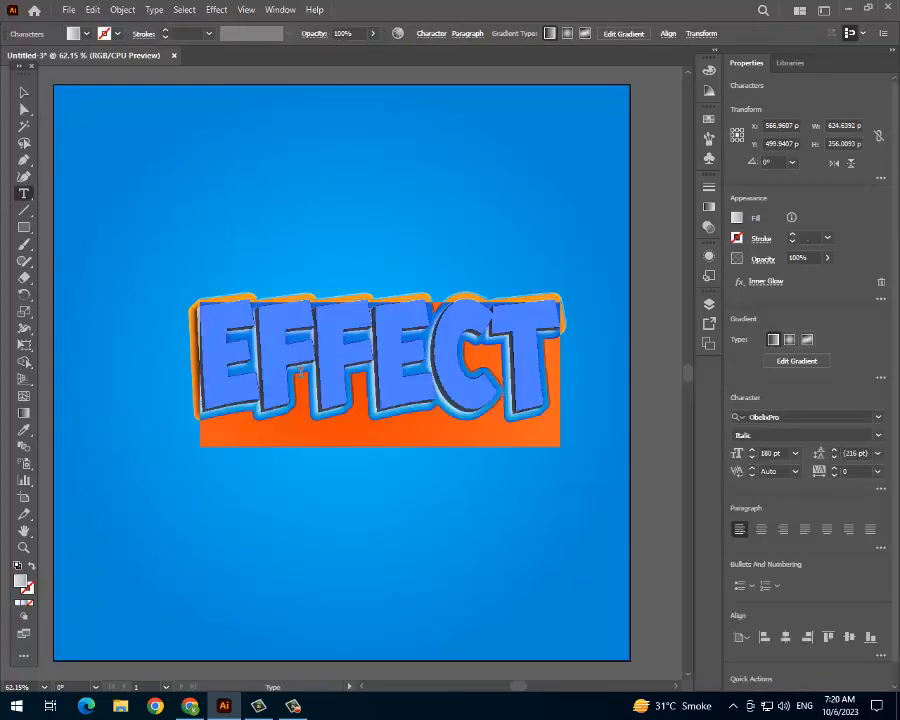
{"action": "key", "text": "BackSpace"}
{"action": "type", "text": "COLI"}
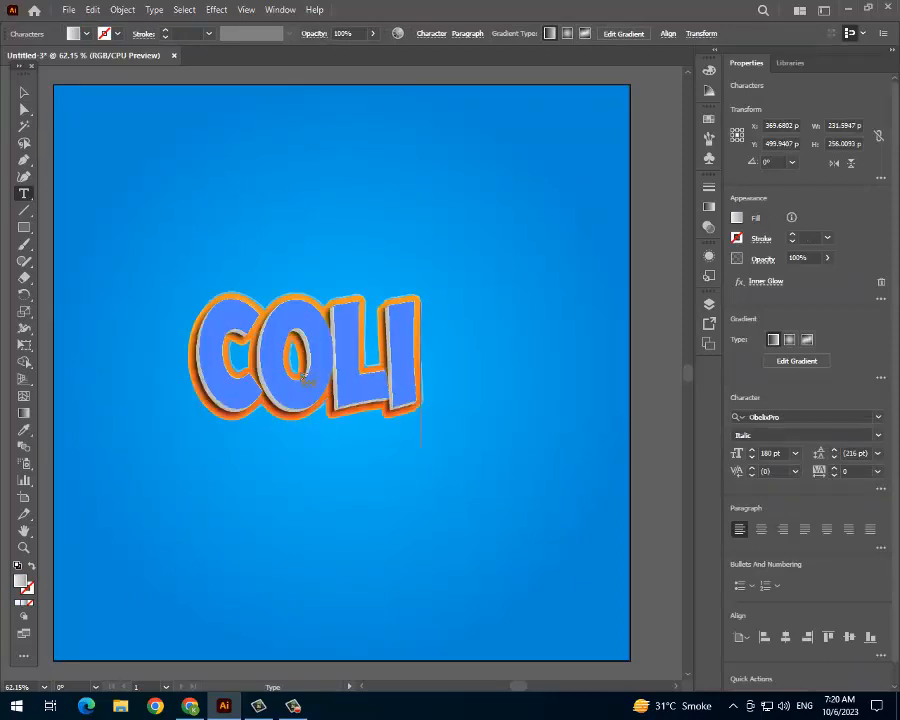
{"action": "key", "text": "BackSpace"}
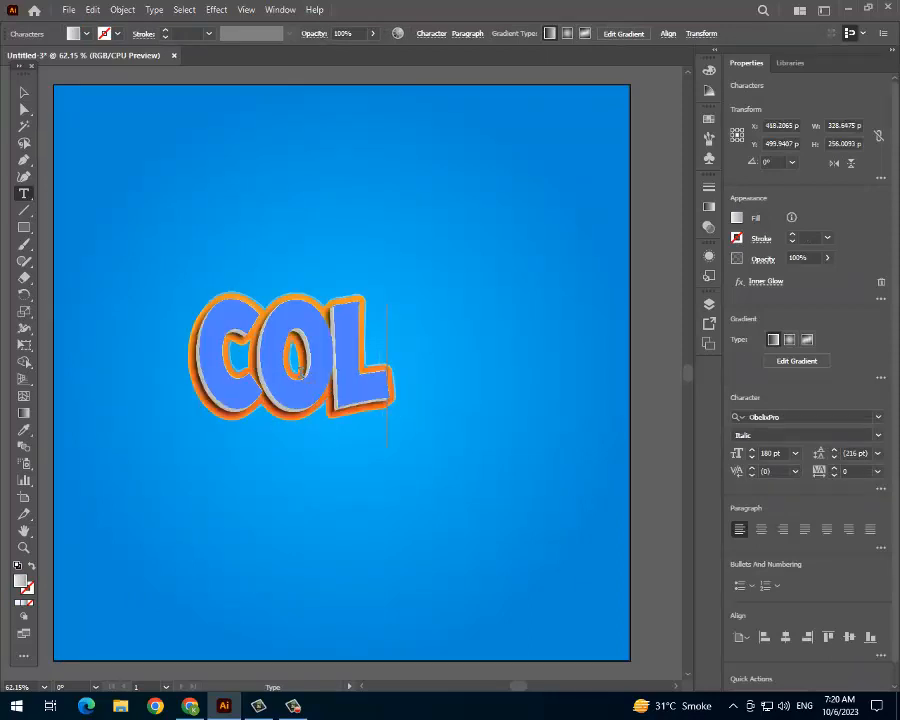
{"action": "type", "text": "OR"}
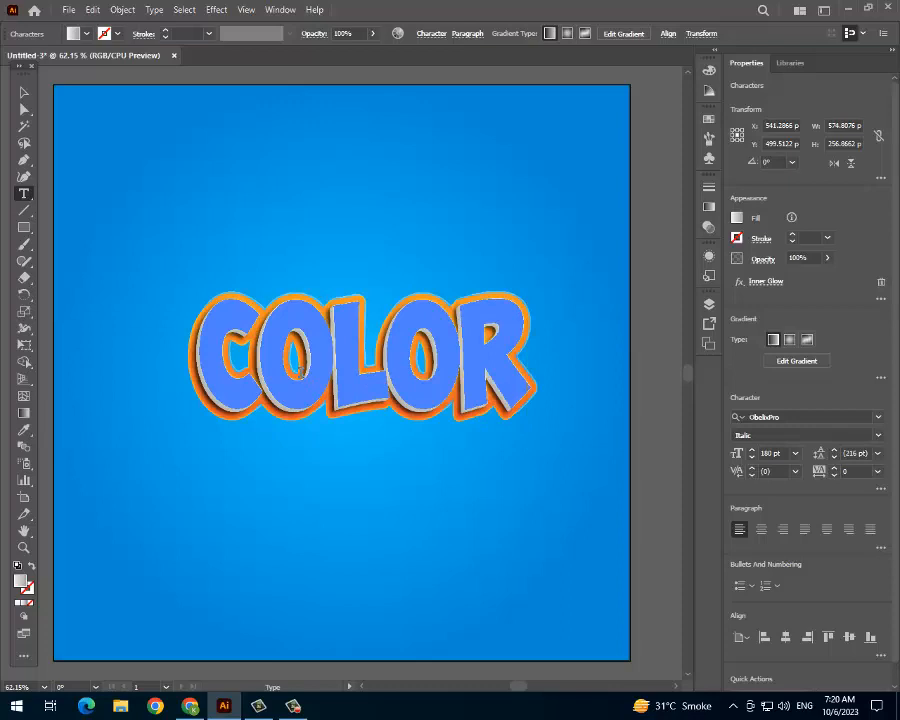
Change the styled word COLOR to COOL 3D and finish editing the text.
{"action": "key", "text": "BackSpace"}
{"action": "key", "text": "BackSpace"}
{"action": "key", "text": "BackSpace"}
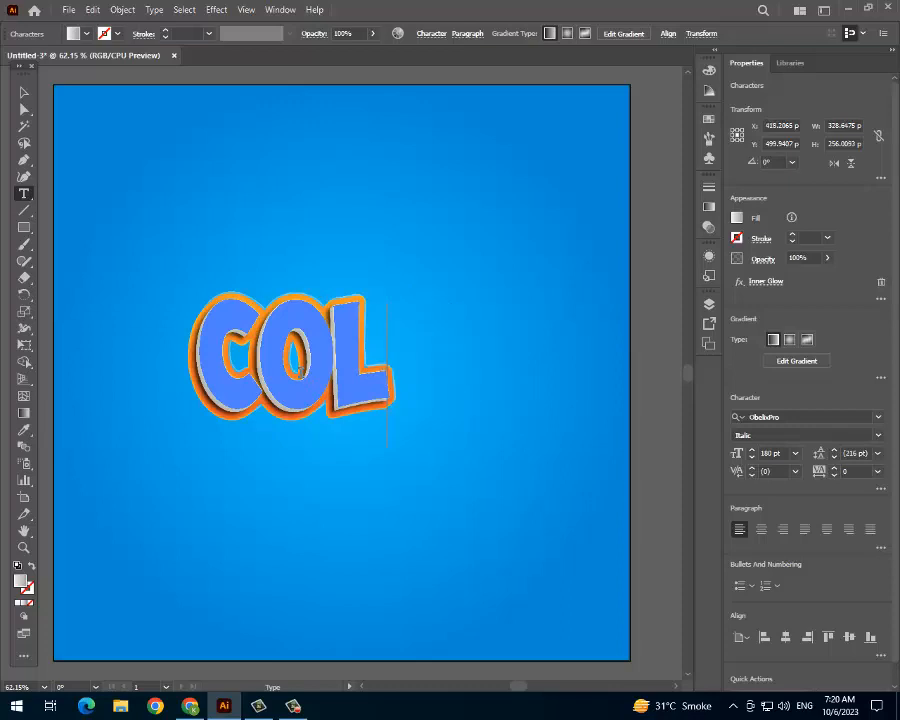
{"action": "type", "text": "OL"}
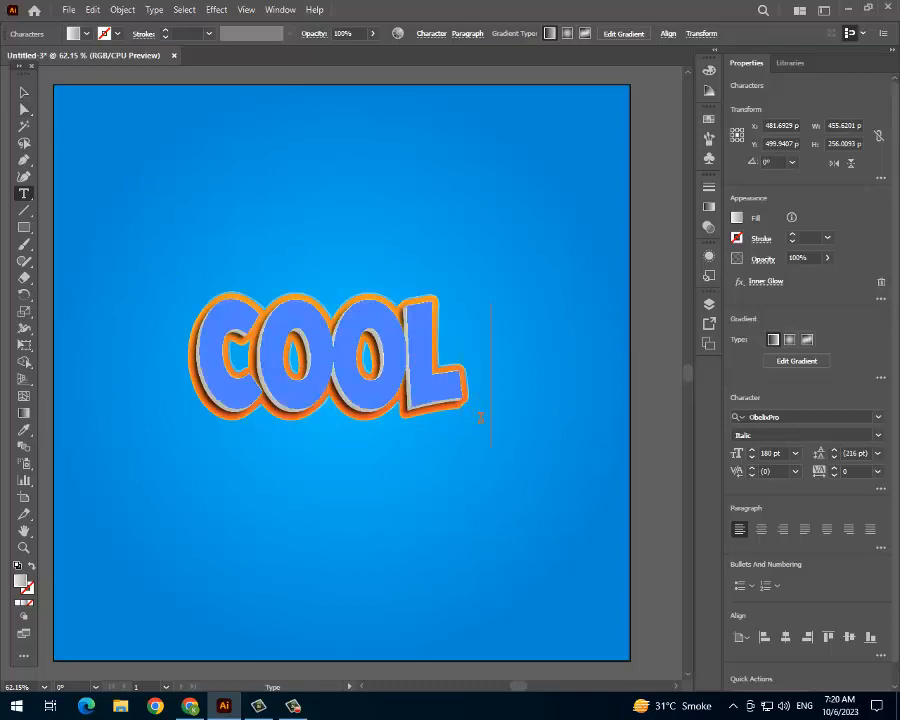
{"action": "type", "text": " 3D"}
{"action": "key", "text": "Escape"}
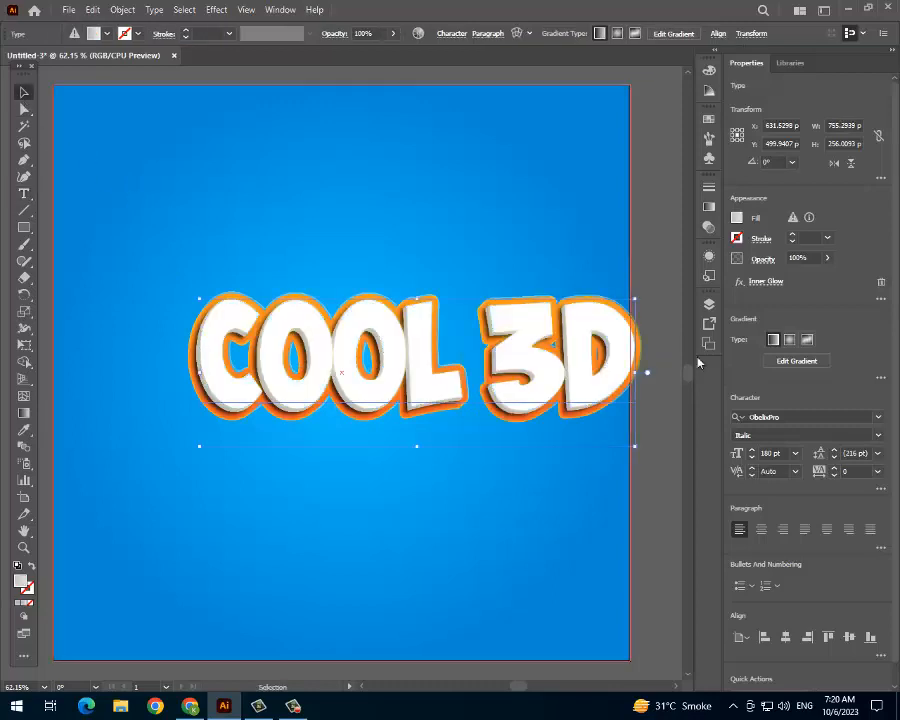
Move the COOL 3D text fully onto the artboard, center it horizontally and vertically, and select the blue background rectangle.
{"action": "left_click_drag", "start_coordinate": [548, 375], "coordinate": [437, 375]}
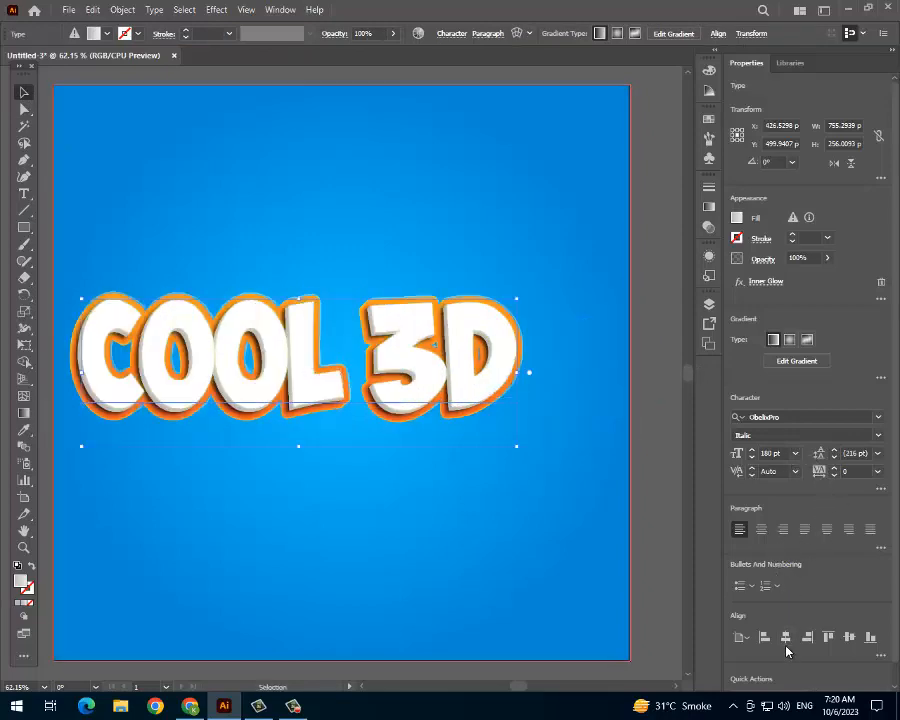
{"action": "left_click", "coordinate": [852, 640]}
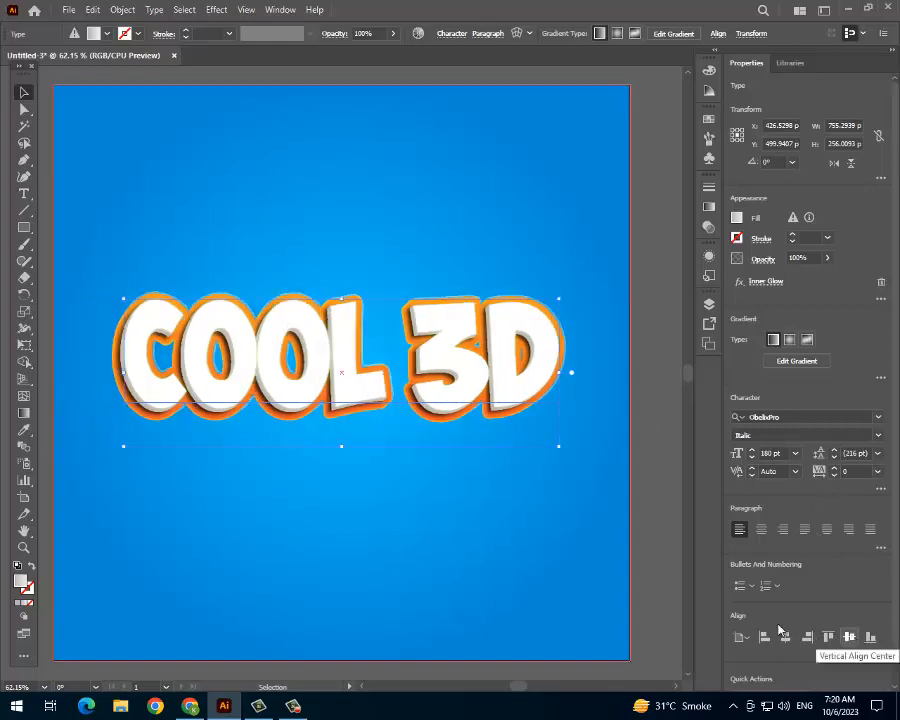
{"action": "left_click", "coordinate": [190, 145]}
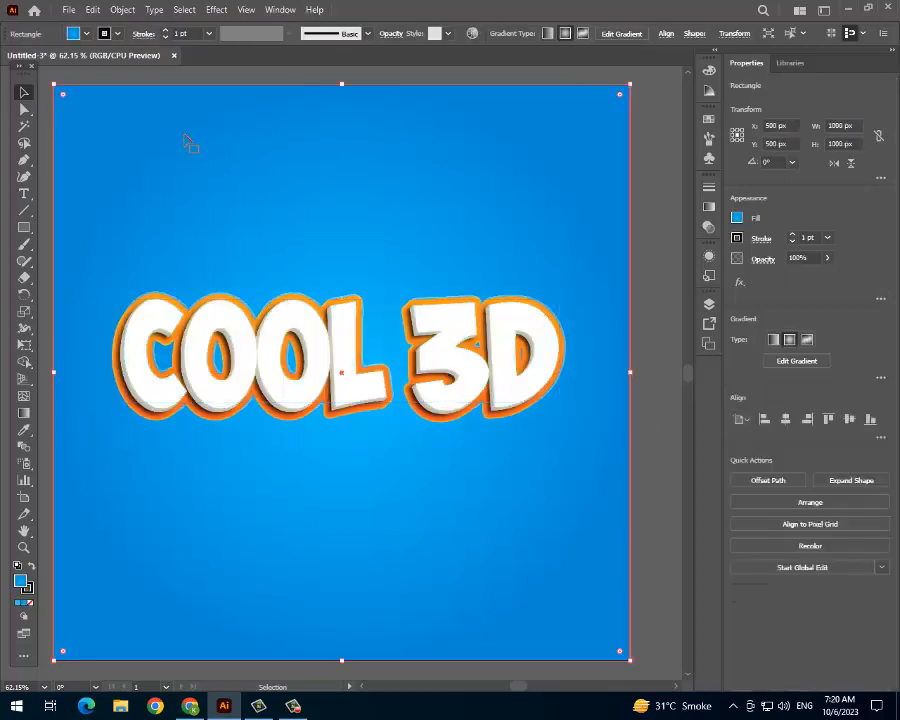